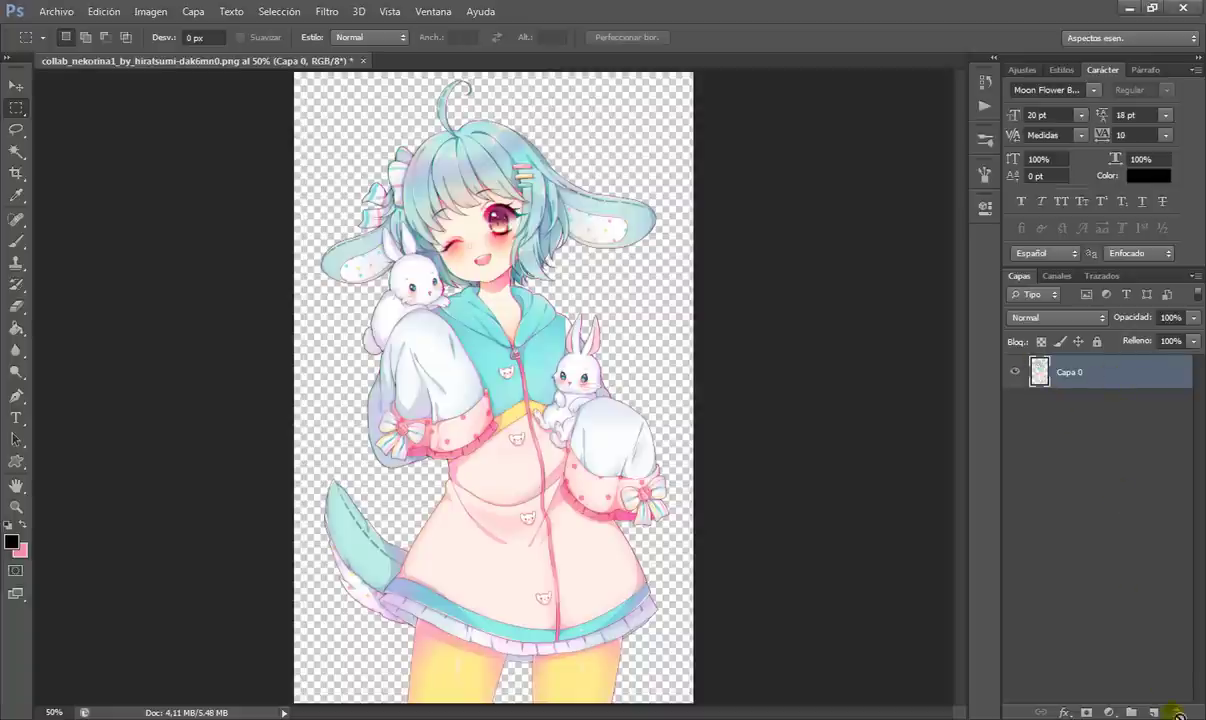
# - Add a new layer beneath the character layer and fill it with white (ffffff)
pyautogui.click(1153, 712)
pyautogui.moveTo(1100, 374); pyautogui.dragTo(1090, 430)
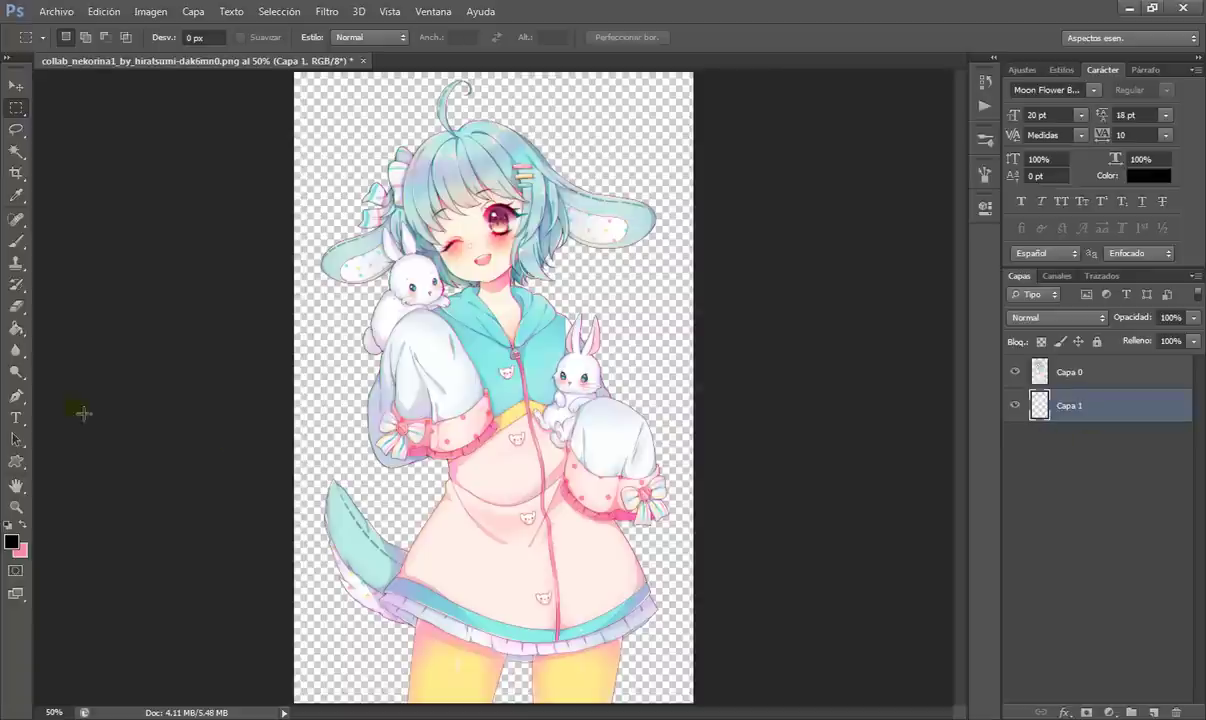
pyautogui.click(11, 541)
pyautogui.click(619, 377)
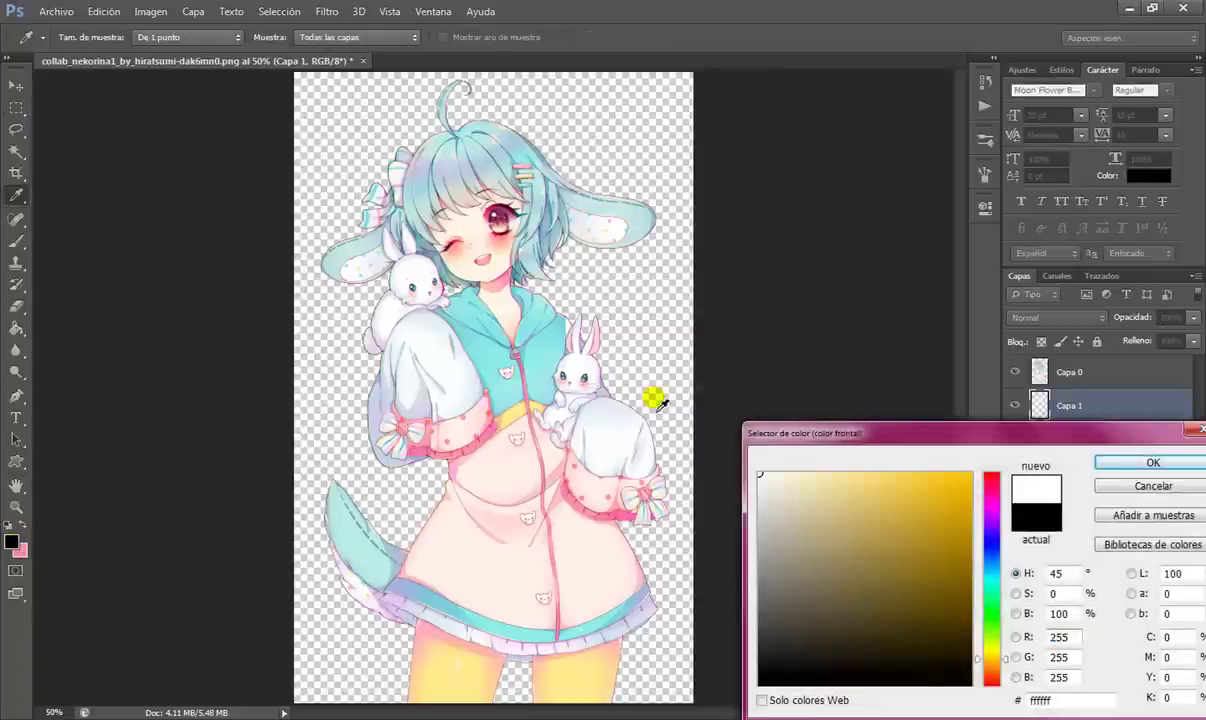
pyautogui.click(1153, 464)
pyautogui.press('g')
pyautogui.click(400, 312)
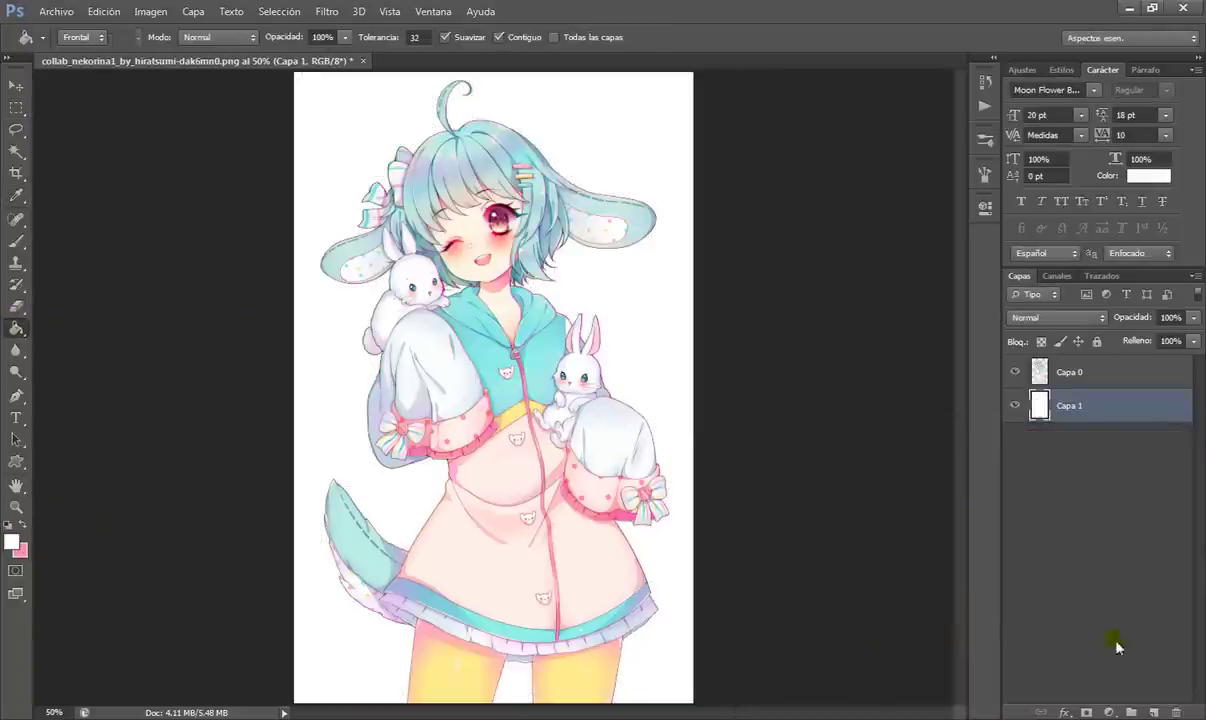
# - Draw a pink rectangle about 900 × 763 px behind the character, nearly spanning the canvas width
pyautogui.click(18, 464)
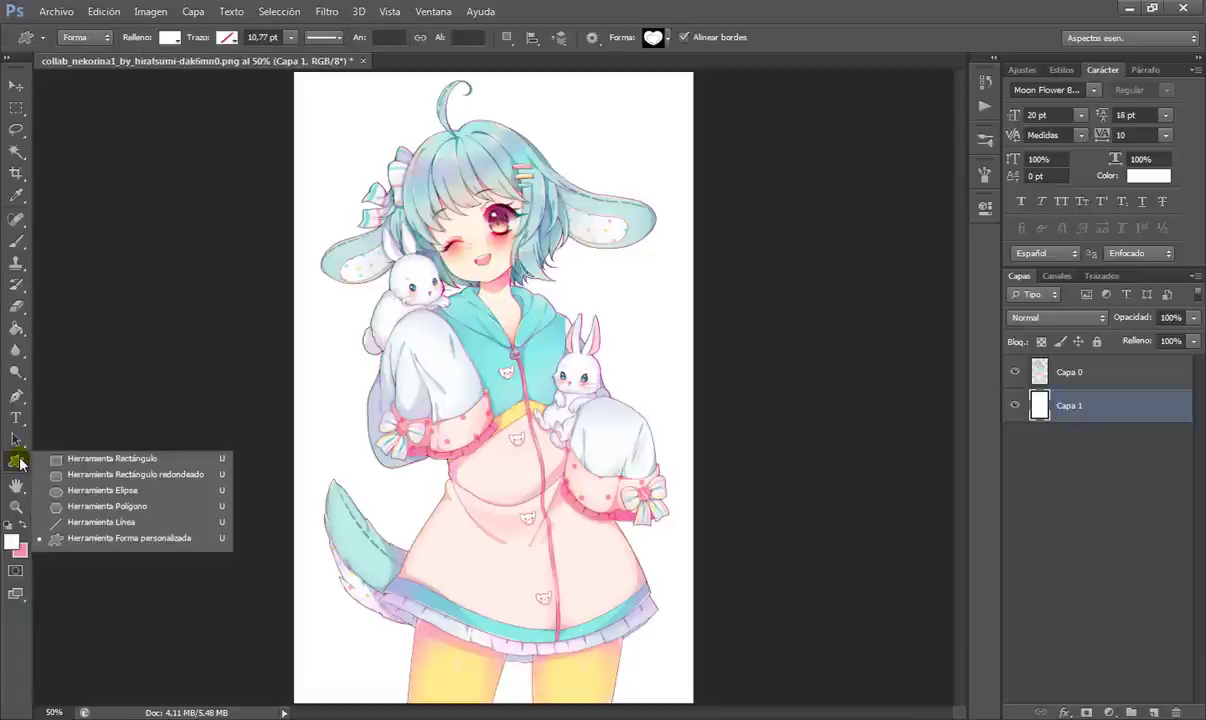
pyautogui.click(65, 458)
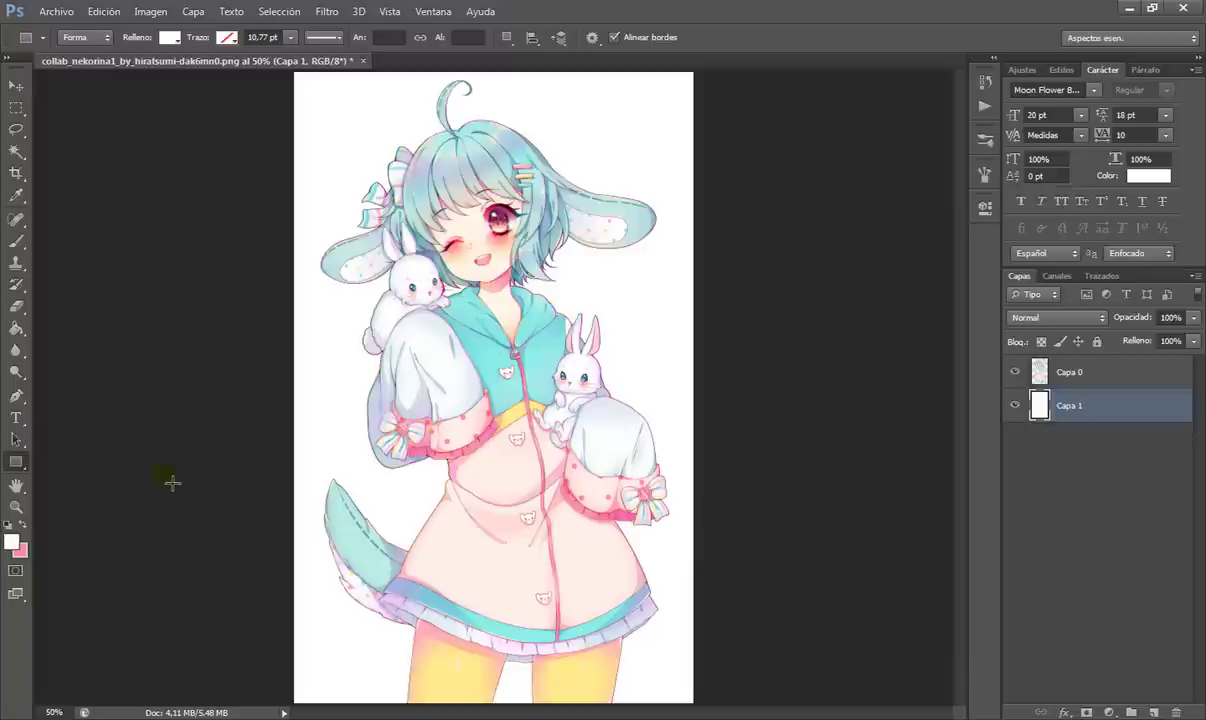
pyautogui.click(22, 524)
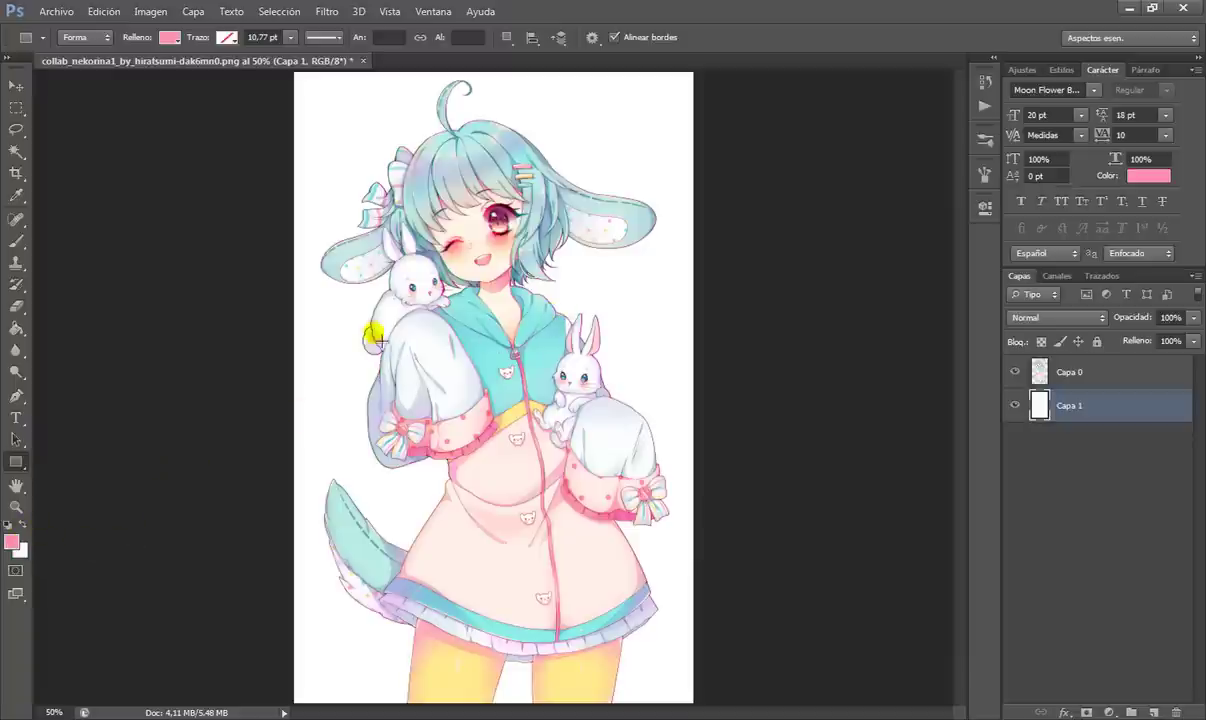
pyautogui.moveTo(313, 233); pyautogui.dragTo(685, 545)
pyautogui.click(1065, 439)
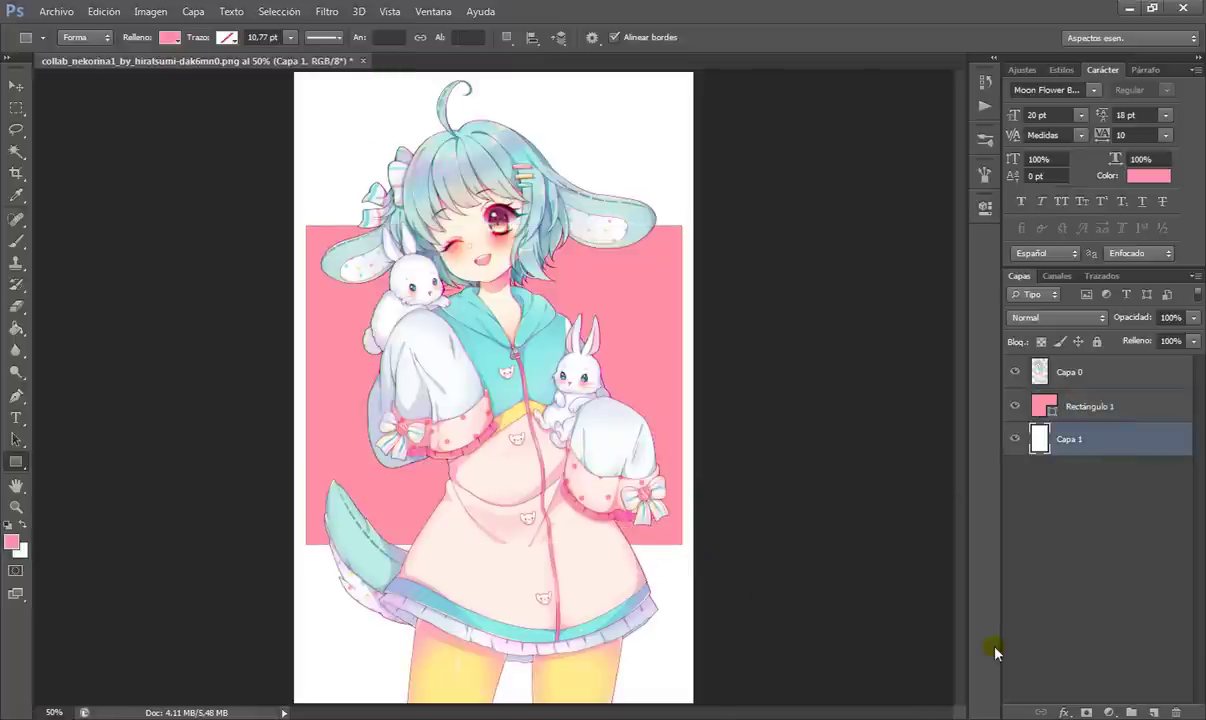
pyautogui.click(1017, 407)
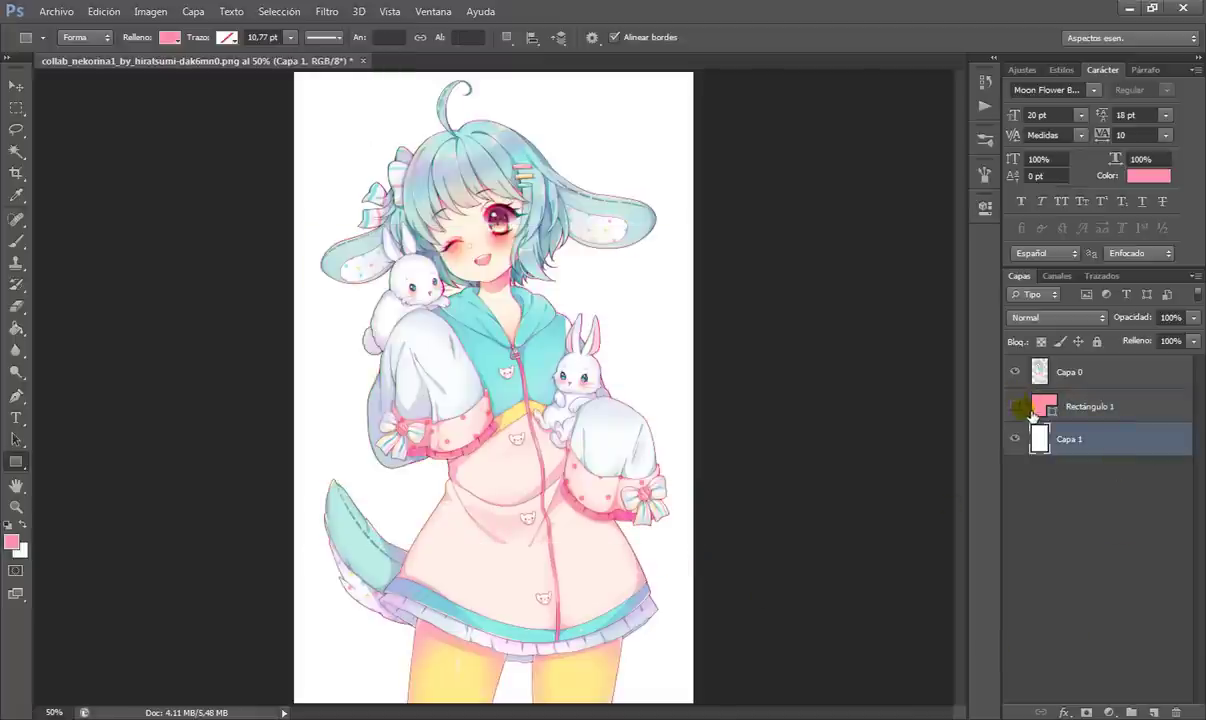
pyautogui.click(1017, 407)
# - Transform the pink rectangle to about 62% of its height by bringing in its upper and lower edges
pyautogui.click(1100, 402)
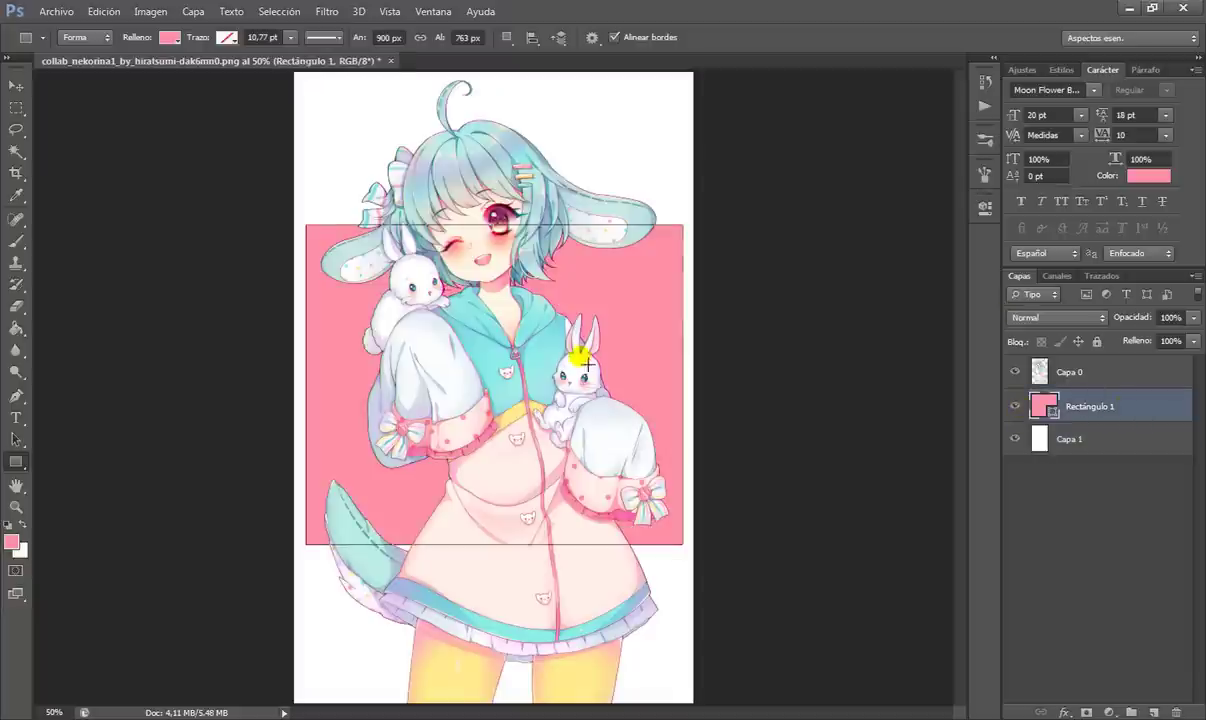
pyautogui.hotkey('ctrl', 't')
pyautogui.moveTo(494, 226); pyautogui.dragTo(503, 304)
pyautogui.moveTo(494, 544); pyautogui.dragTo(501, 500)
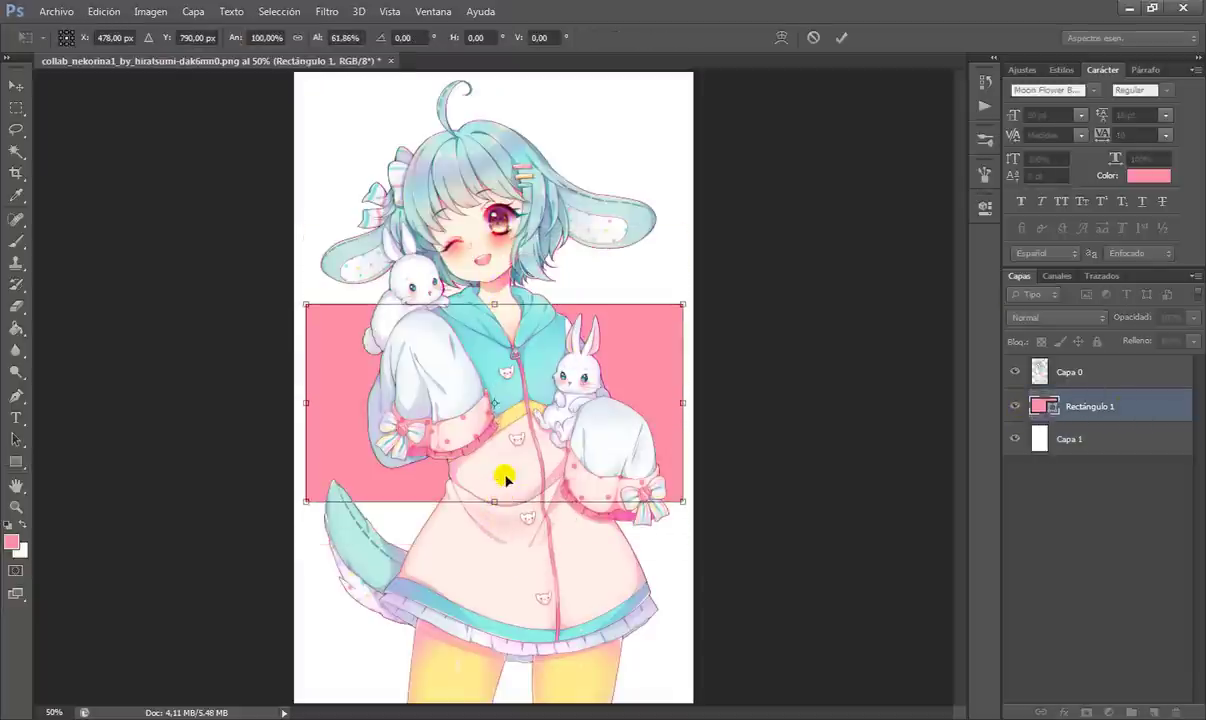
pyautogui.press('Return')
pyautogui.press('u')
pyautogui.click(1110, 454)
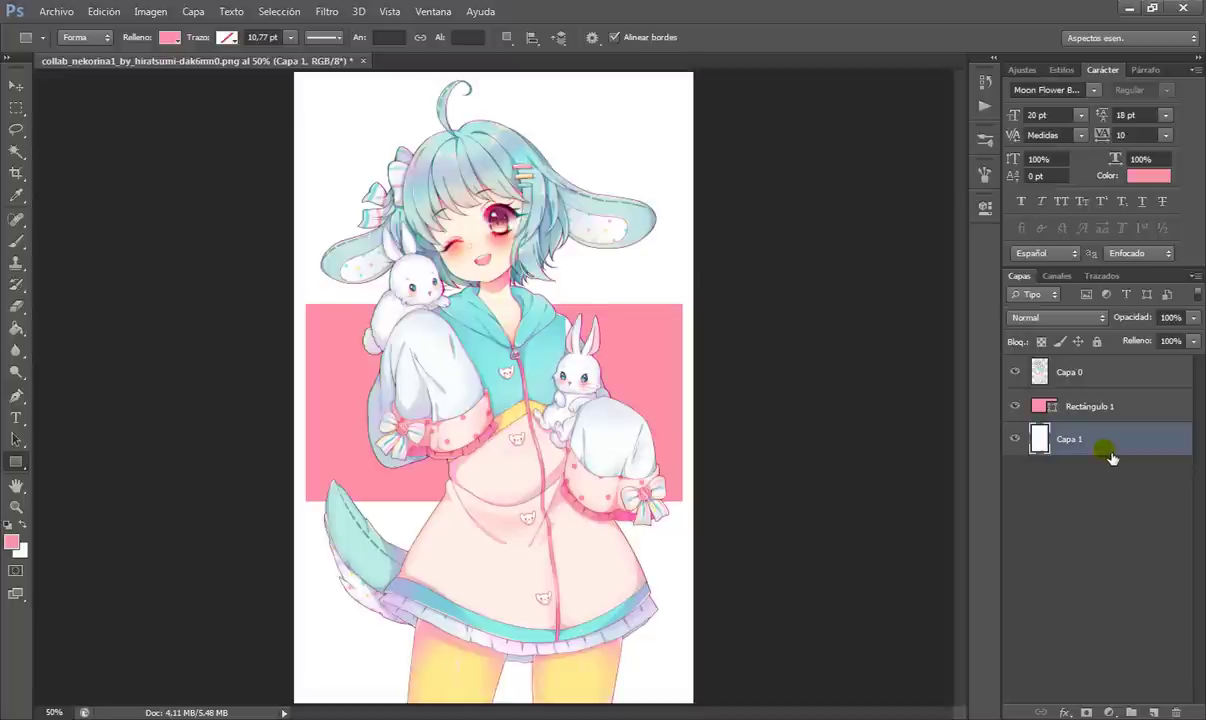
# - Duplicate the pink rectangle, move the copy just above the original and reduce its height to about 148 px
pyautogui.click(1137, 405)
pyautogui.rightClick(1139, 406)
pyautogui.click(929, 131)
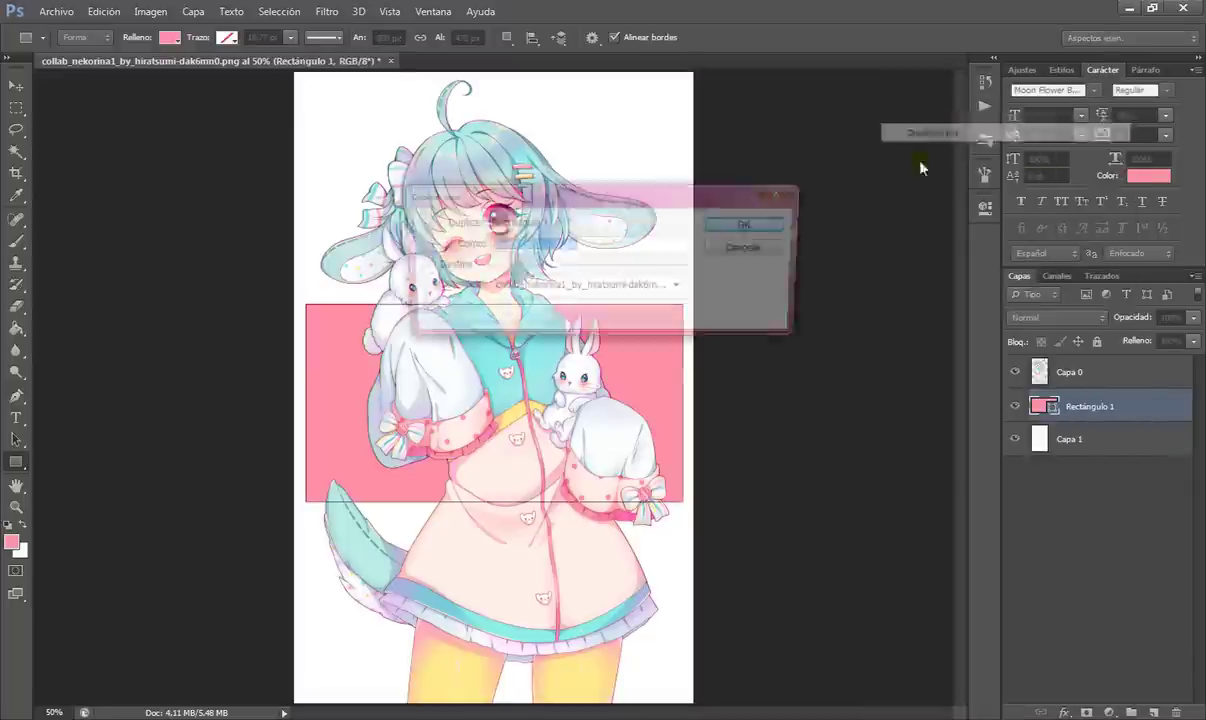
pyautogui.click(758, 198)
pyautogui.hotkey('ctrl', 't')
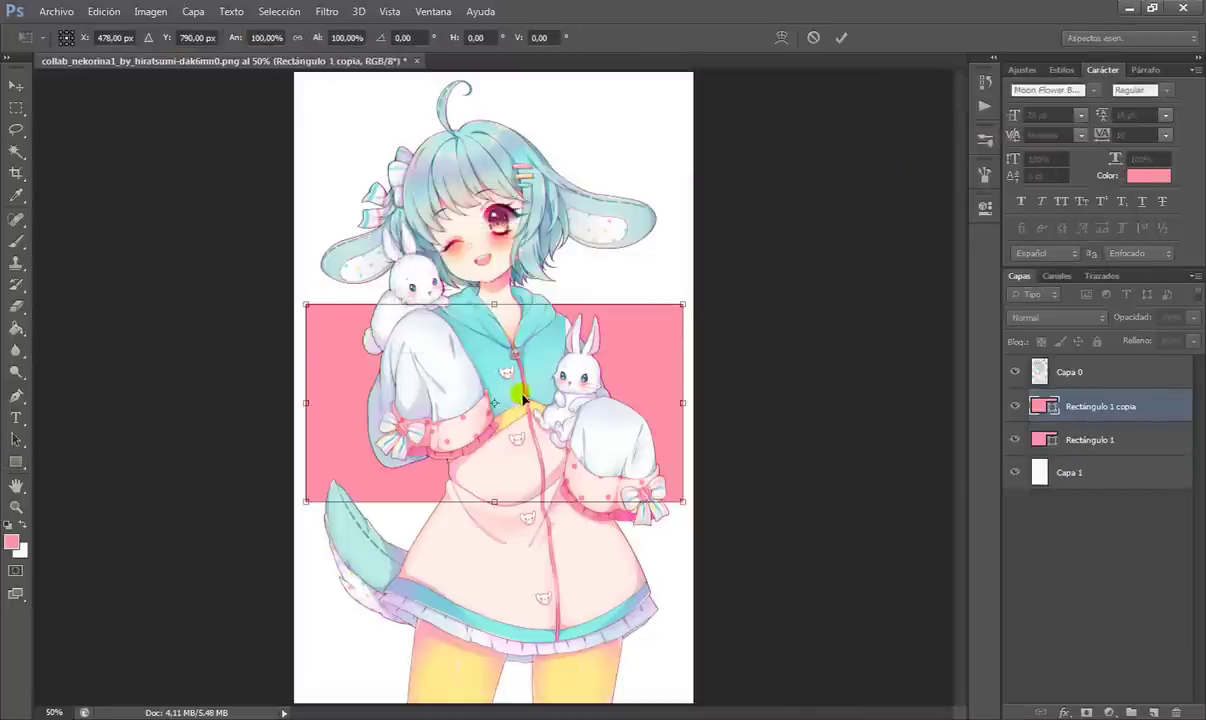
pyautogui.moveTo(522, 398); pyautogui.dragTo(555, 175)
pyautogui.moveTo(497, 98); pyautogui.dragTo(507, 245)
pyautogui.press('Return')
pyautogui.press('u')
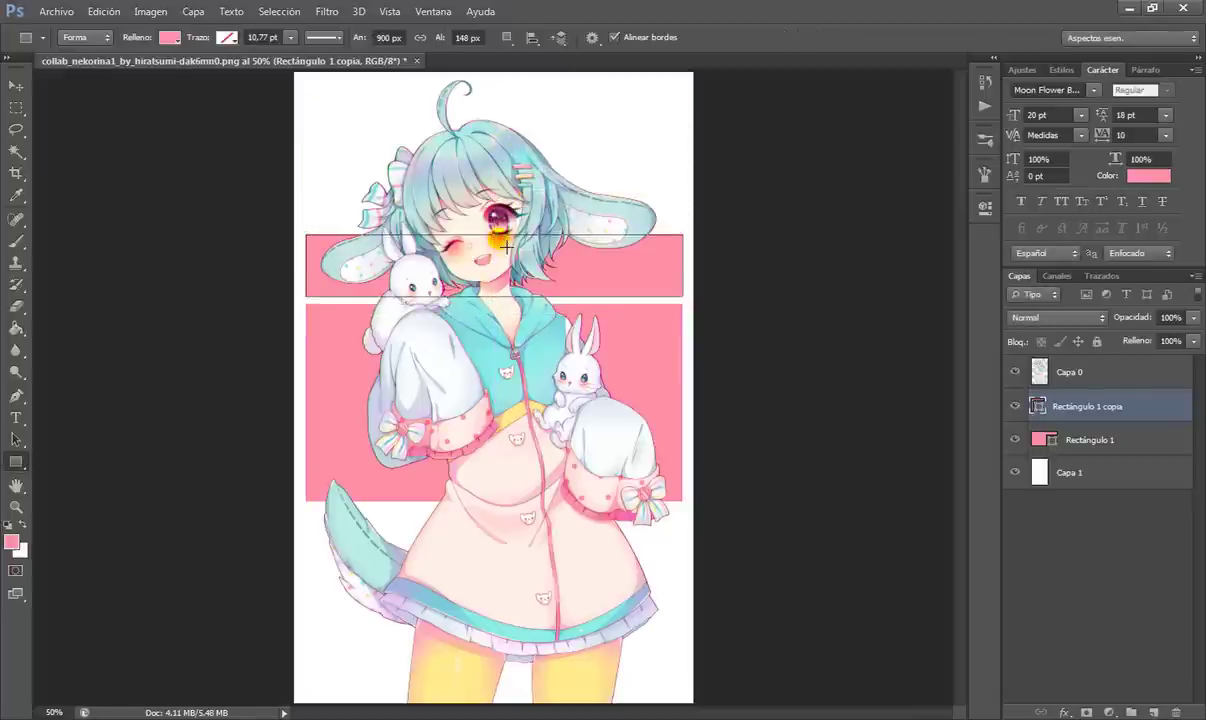
# - Duplicate the upper pink band, move the copy down across the skirt hem and flatten it into a thin stripe
pyautogui.rightClick(1141, 400)
pyautogui.click(950, 137)
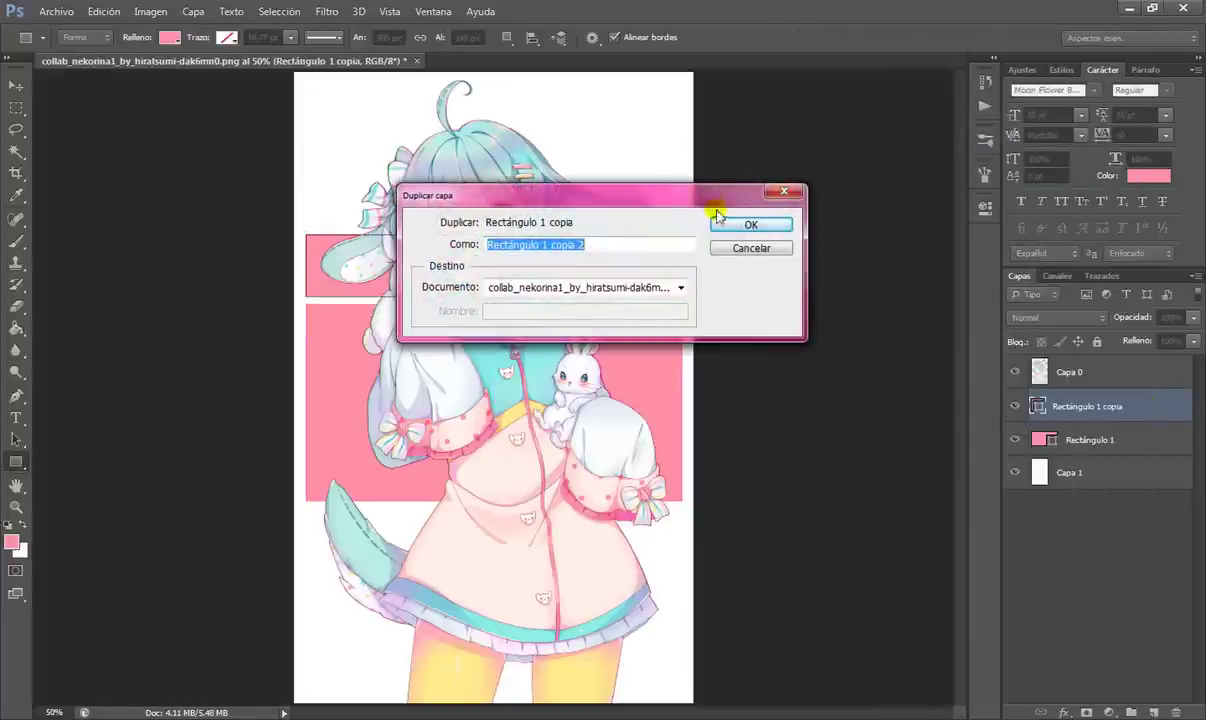
pyautogui.click(726, 223)
pyautogui.press('v')
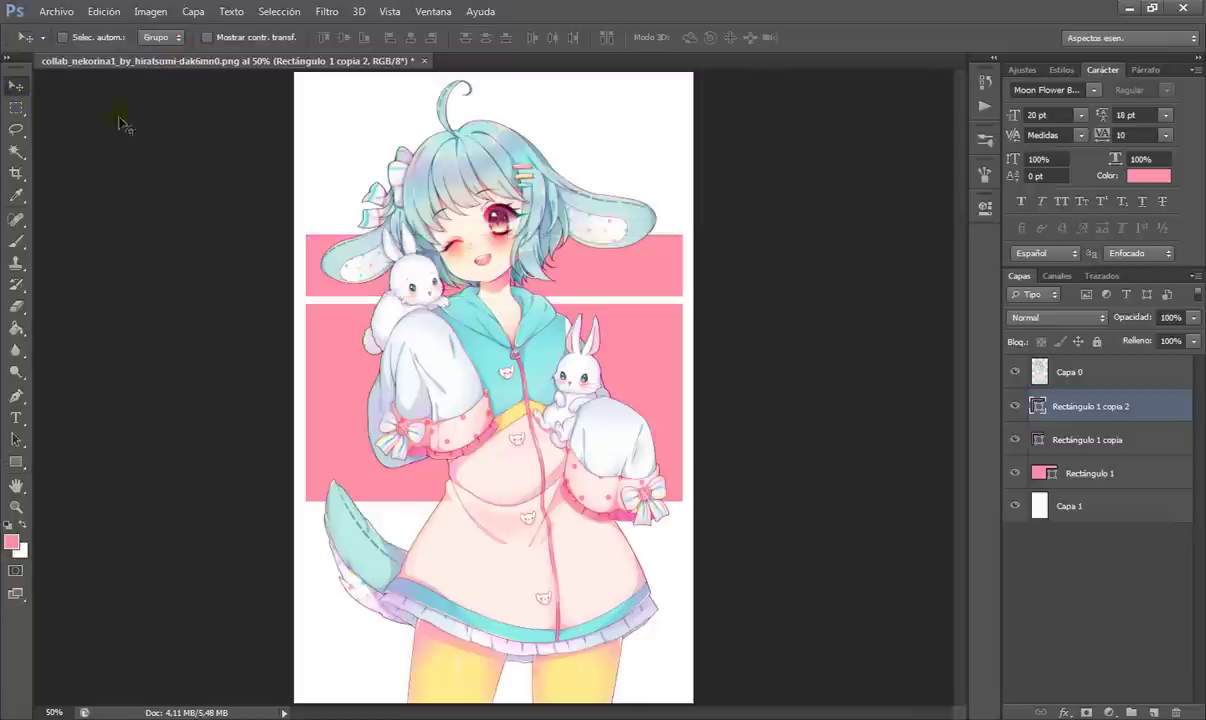
pyautogui.moveTo(512, 250); pyautogui.dragTo(598, 614)
pyautogui.hotkey('ctrl', 't')
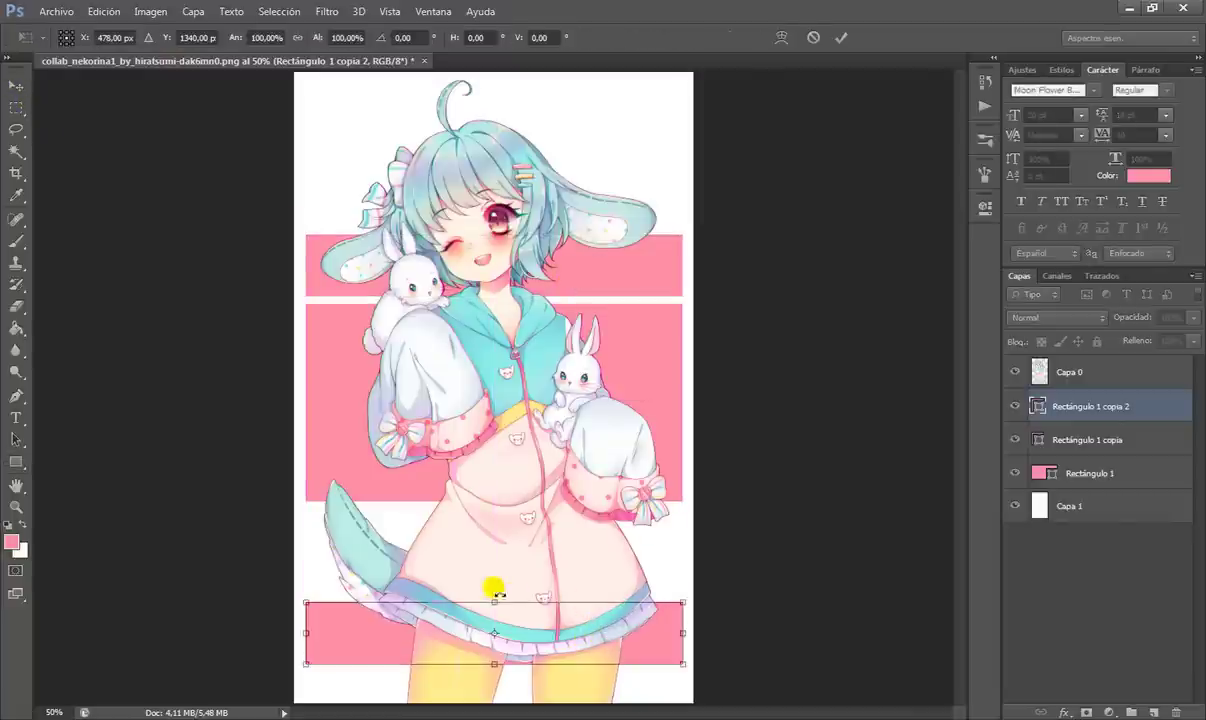
pyautogui.moveTo(494, 600); pyautogui.dragTo(501, 645)
pyautogui.press('Return')
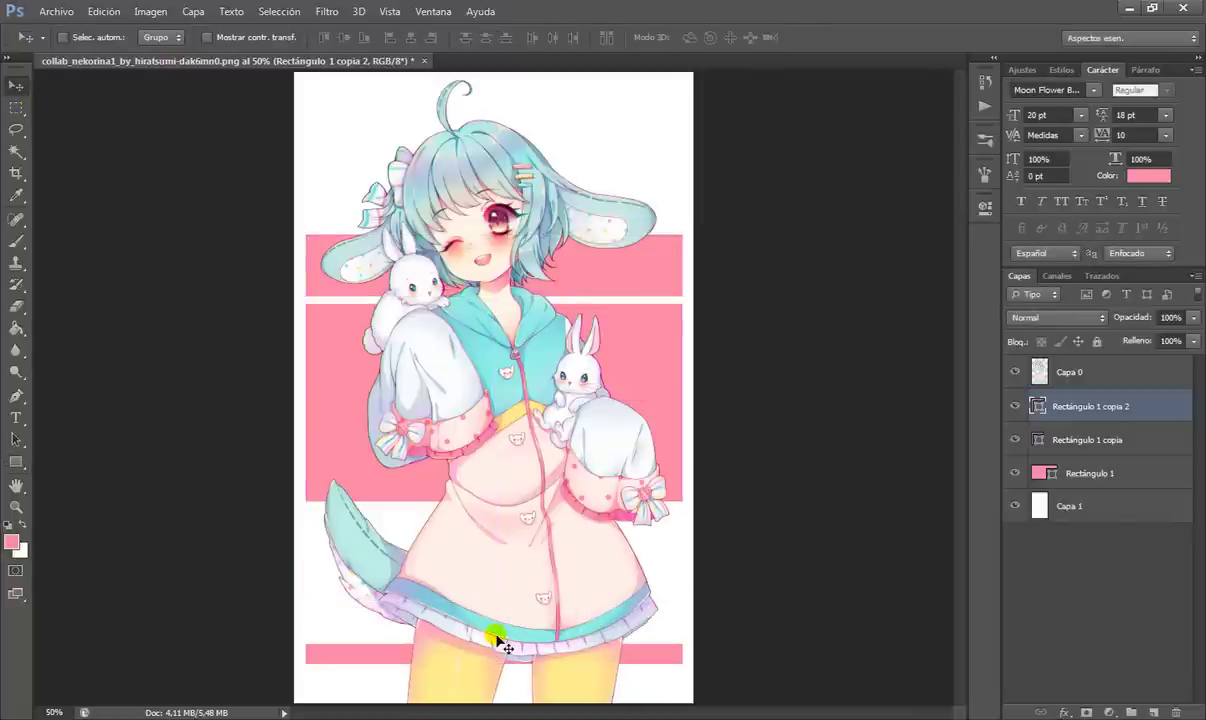
# - Duplicate the thin stripe, place the copy slightly above it and scale its height to 50%
pyautogui.rightClick(1110, 408)
pyautogui.click(988, 127)
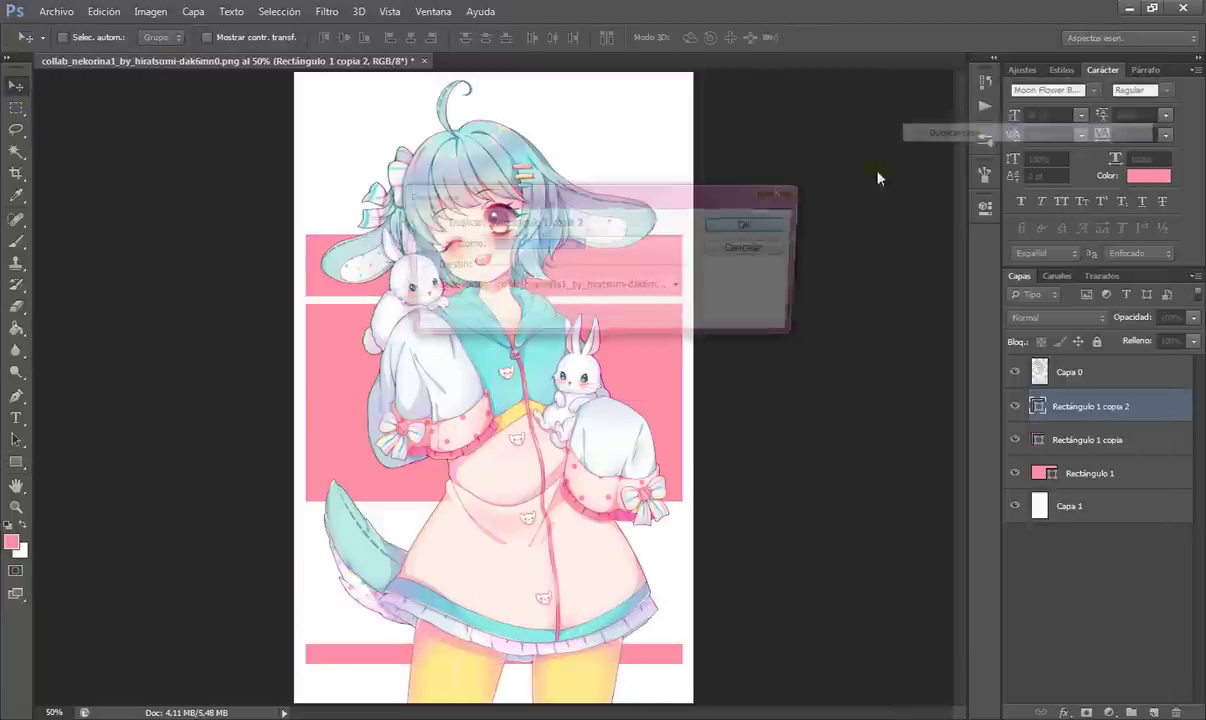
pyautogui.click(745, 224)
pyautogui.moveTo(452, 579); pyautogui.dragTo(495, 617)
pyautogui.hotkey('ctrl', 't')
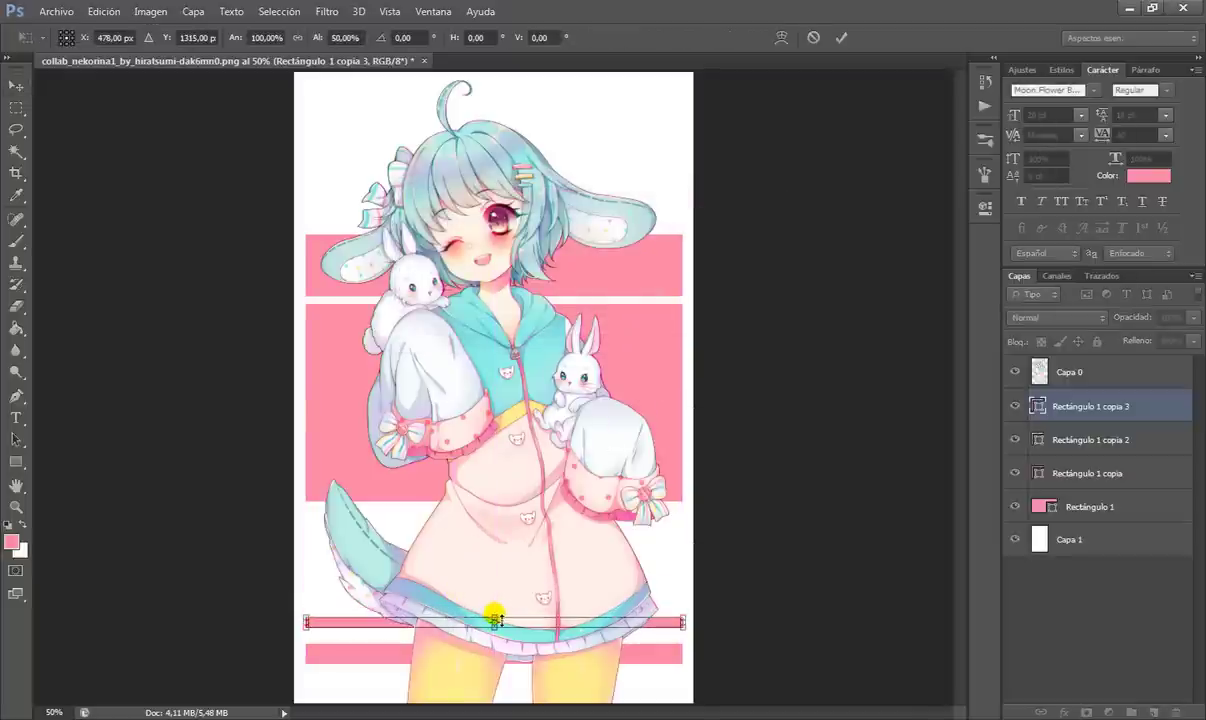
pyautogui.press('Return')
pyautogui.click(1127, 553)
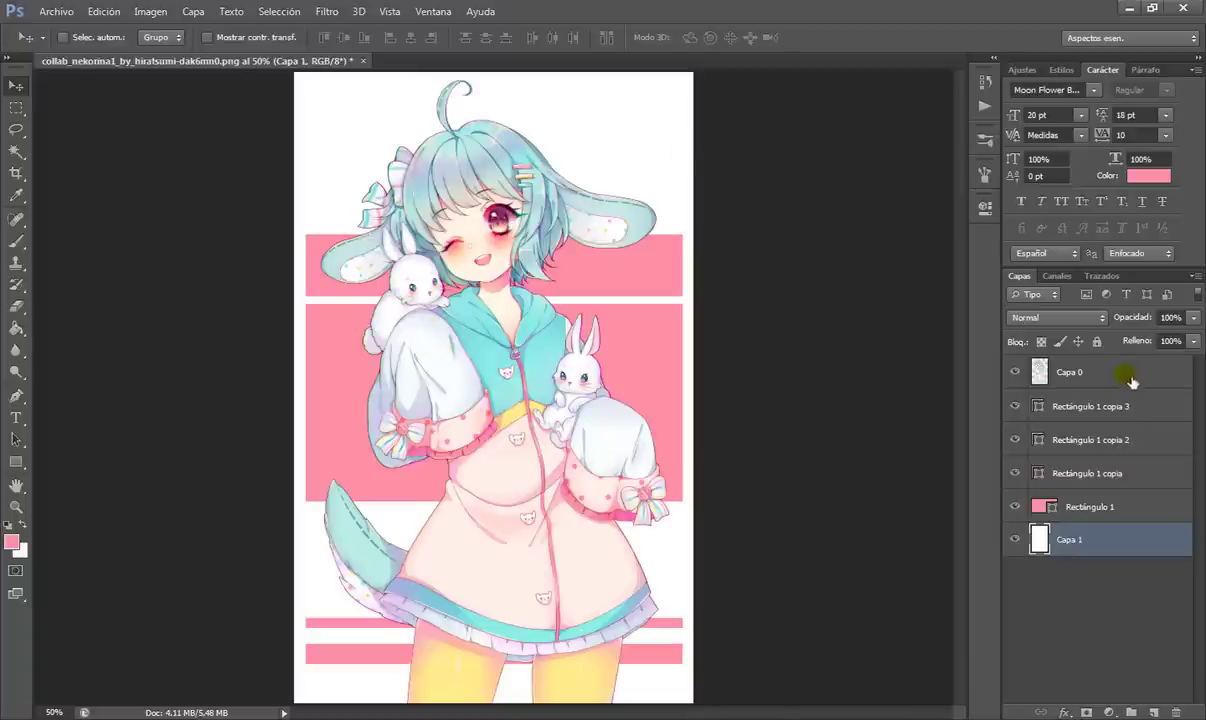
# - Select the character layer and set the Custom Shape tool to the solid tilted heart
pyautogui.click(1060, 373)
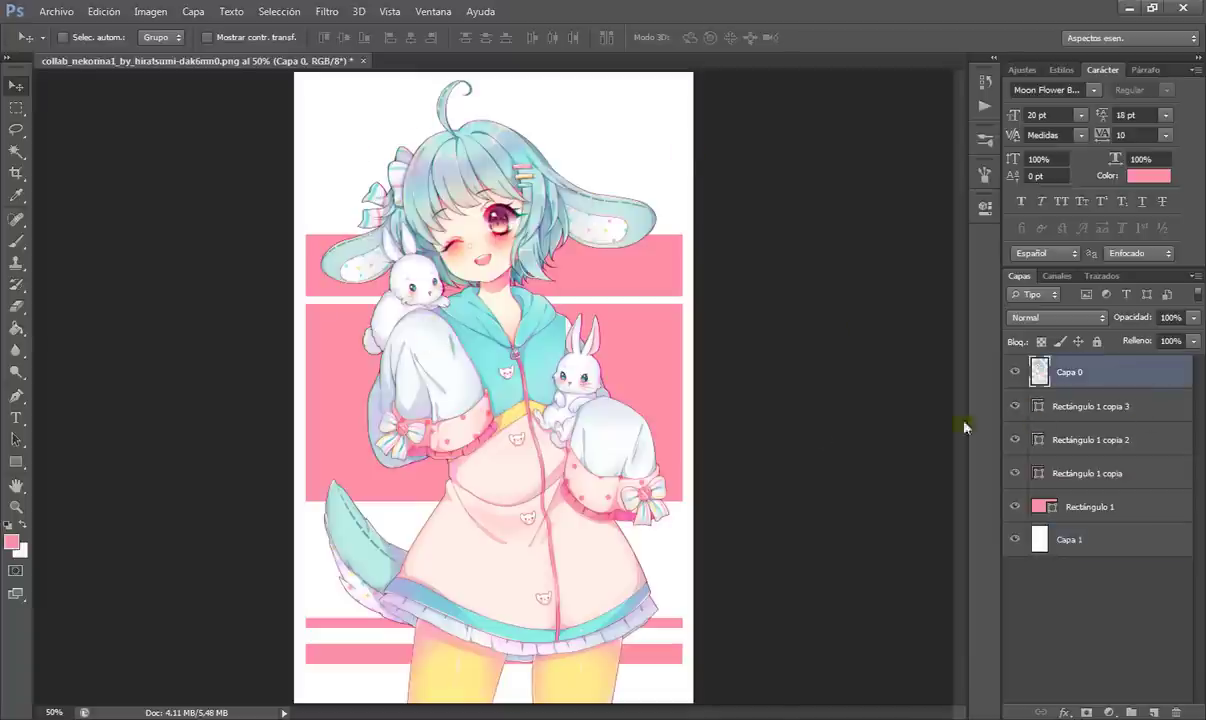
pyautogui.click(18, 464)
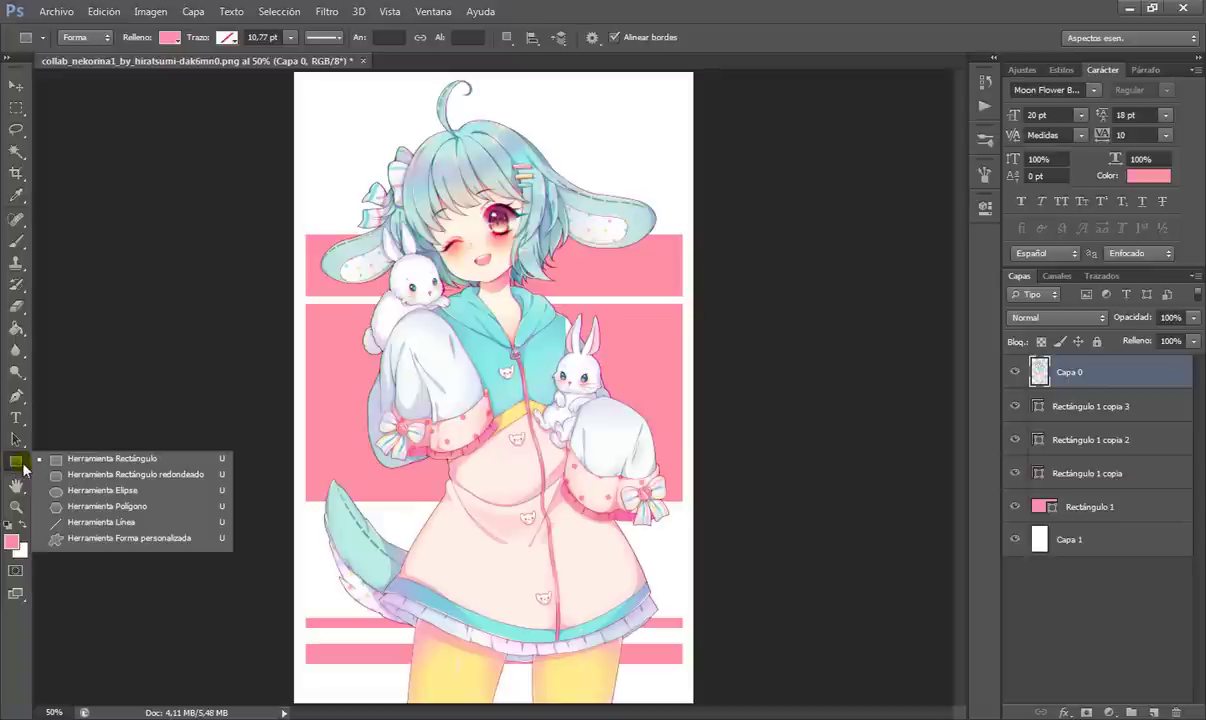
pyautogui.click(81, 538)
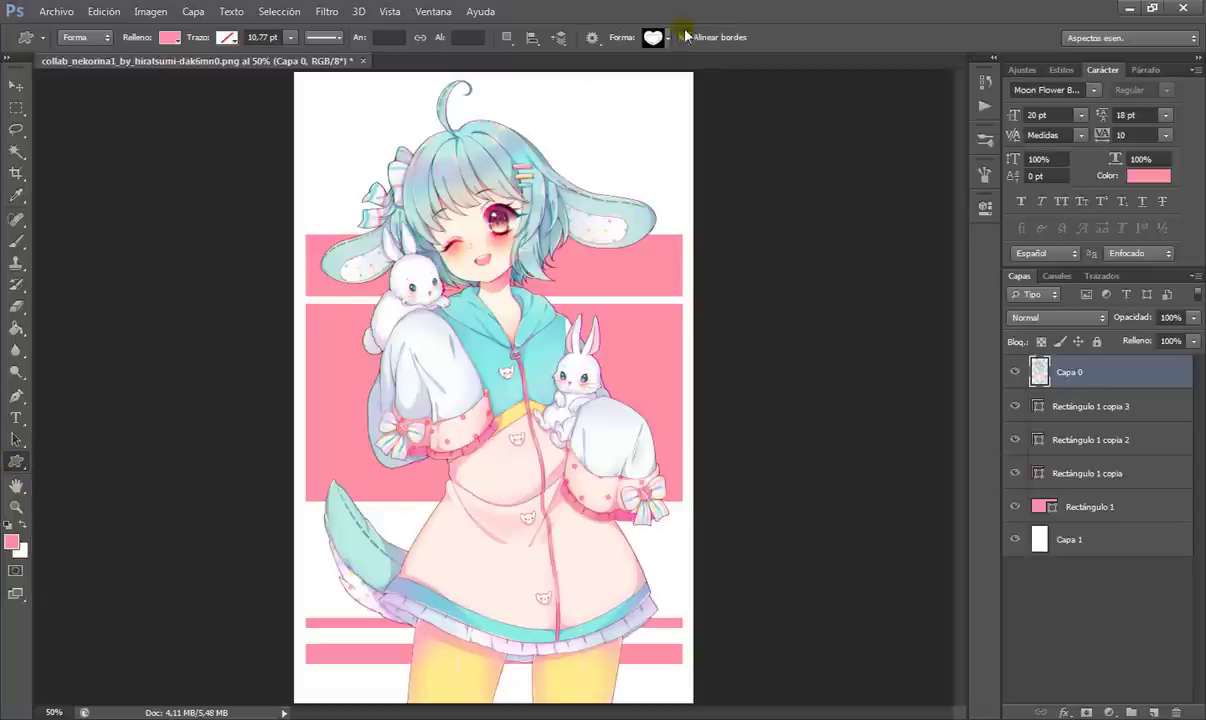
pyautogui.click(652, 38)
pyautogui.moveTo(800, 105); pyautogui.dragTo(805, 188)
pyautogui.click(588, 180)
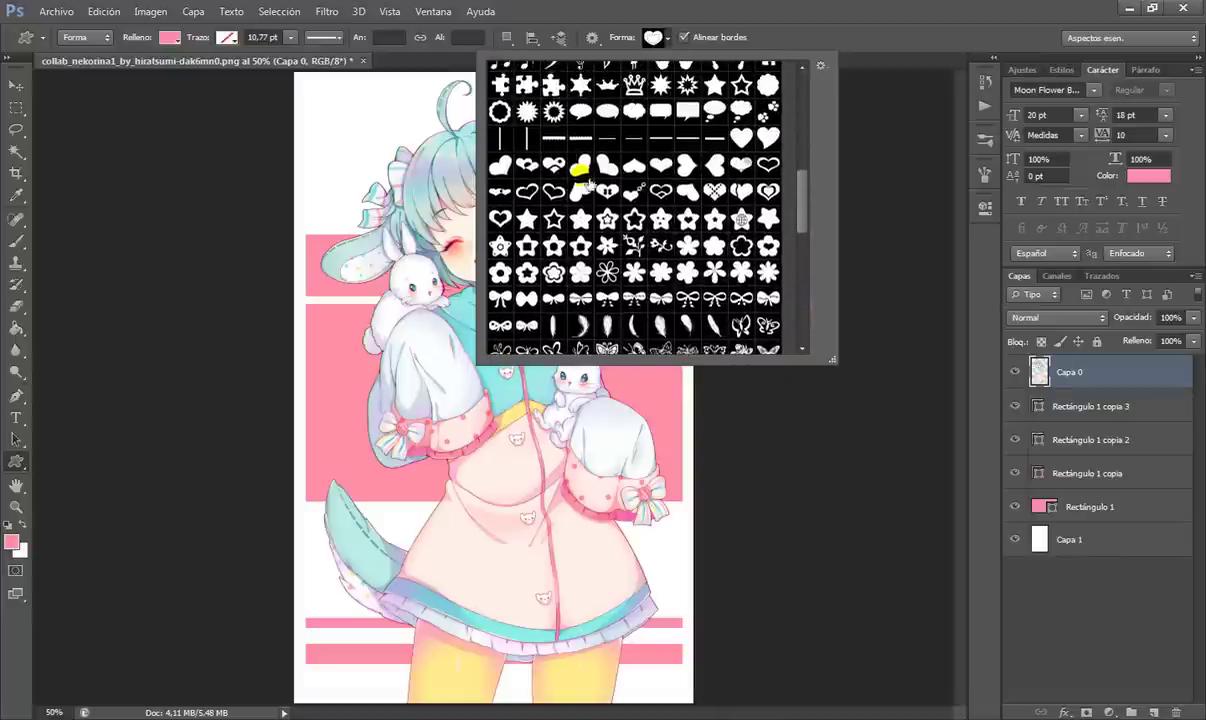
pyautogui.click(499, 165)
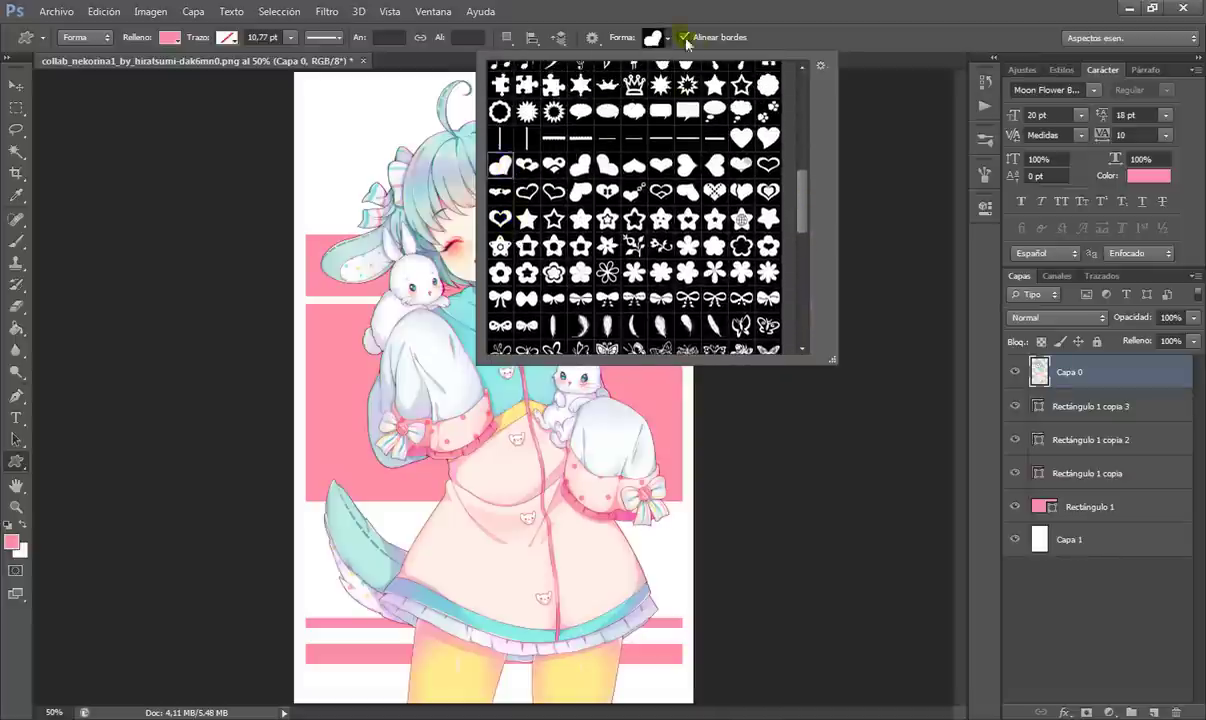
pyautogui.click(648, 38)
# - Set the foreground to dark crimson and draw a solid heart about 118 × 101 px to the left of the character's head
pyautogui.press('i')
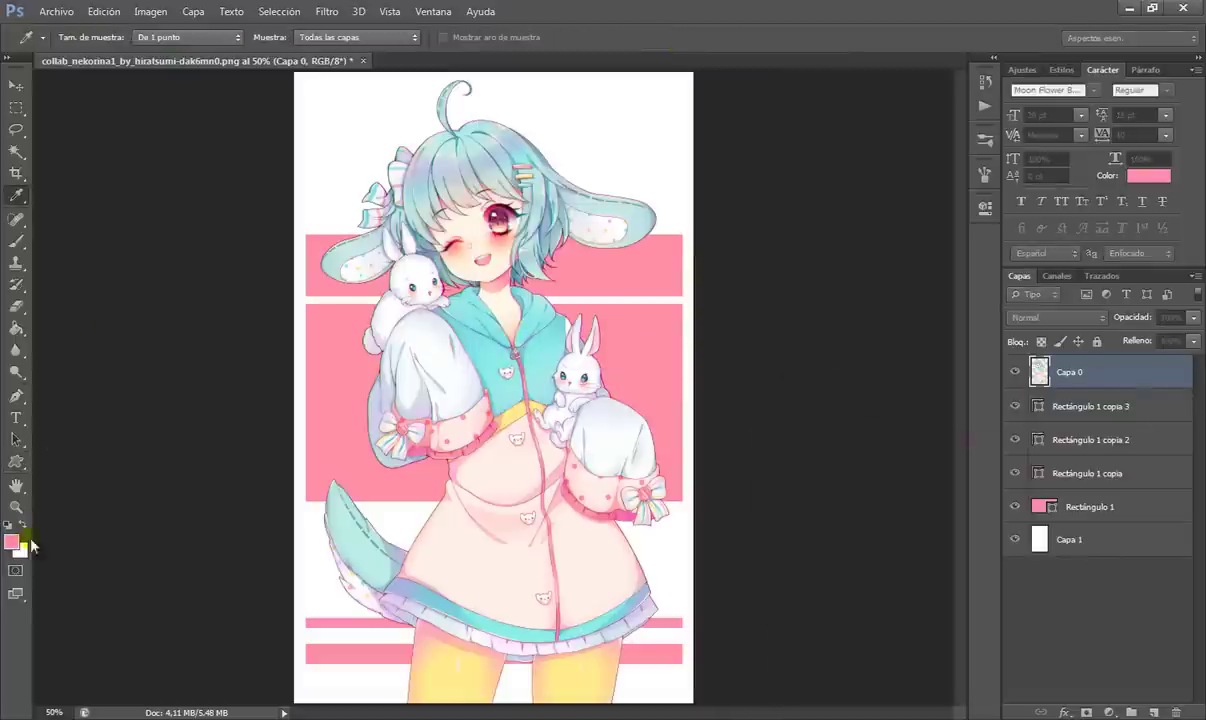
pyautogui.click(12, 541)
pyautogui.click(918, 533)
pyautogui.click(1096, 458)
pyautogui.press('u')
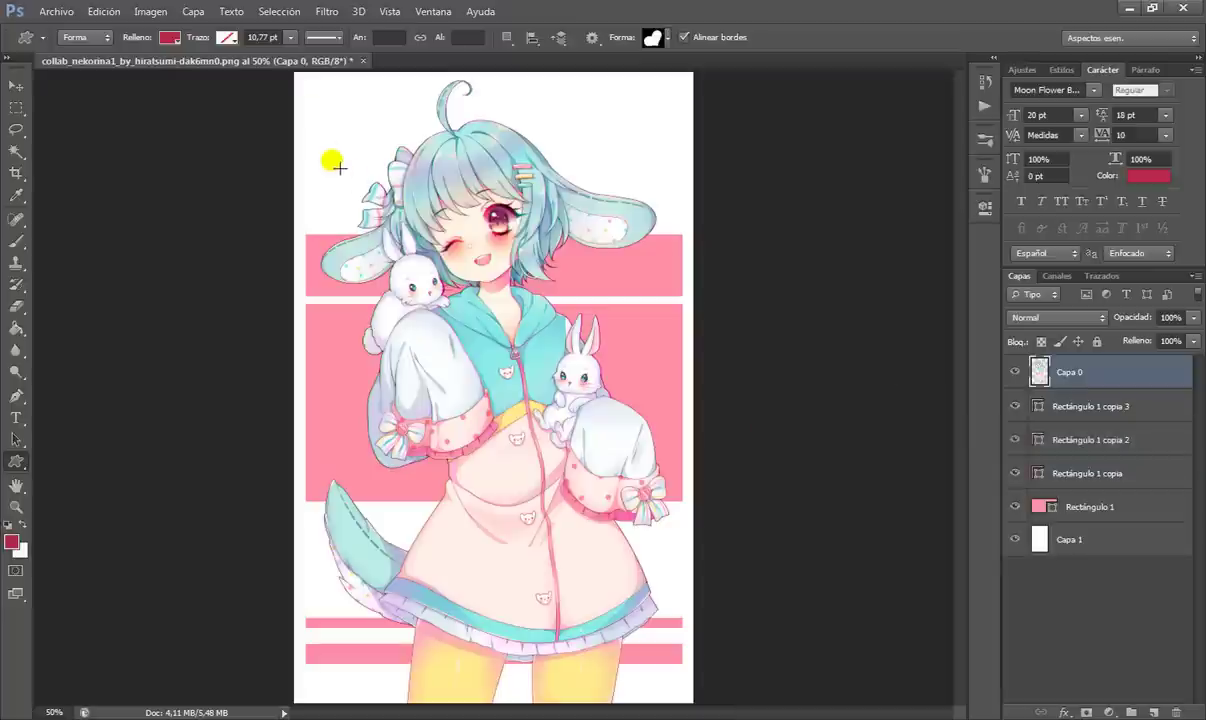
pyautogui.moveTo(340, 168)
pyautogui.mouseDown()
pyautogui.moveTo(345, 153)
pyautogui.moveTo(362, 172)
pyautogui.mouseUp()
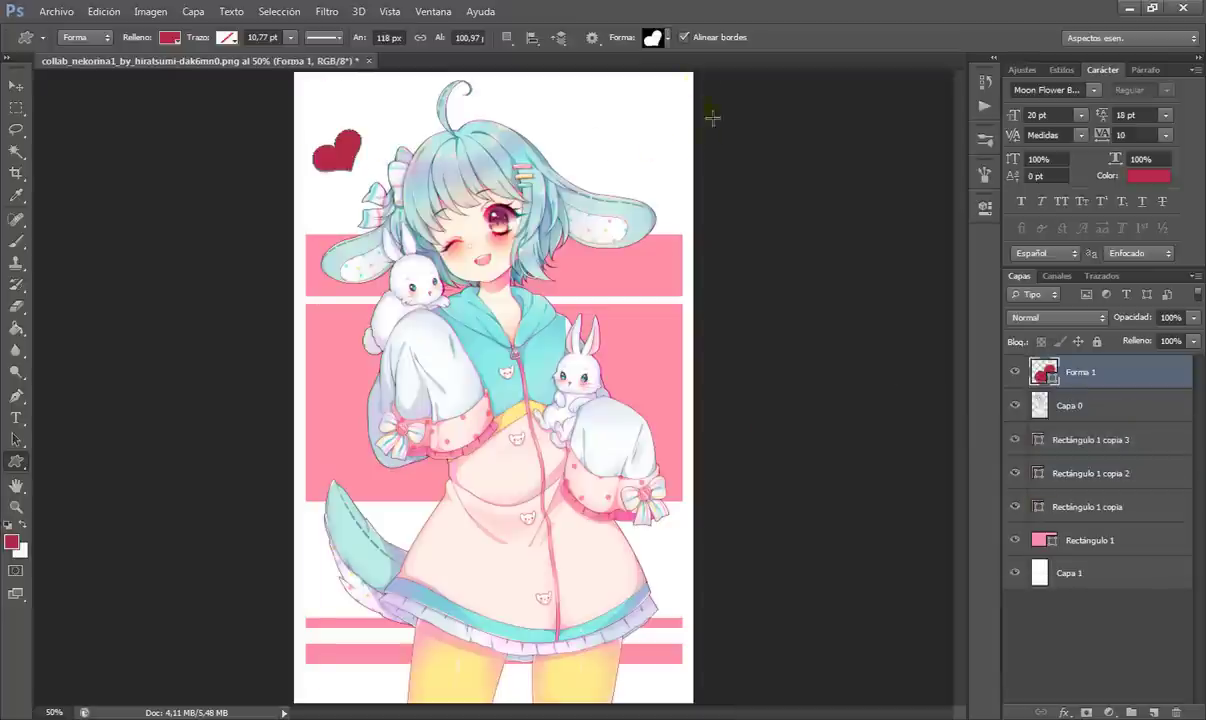
# - Draw a crimson outlined tilted heart about 103 × 81 px to the right of the character's head
pyautogui.click(652, 40)
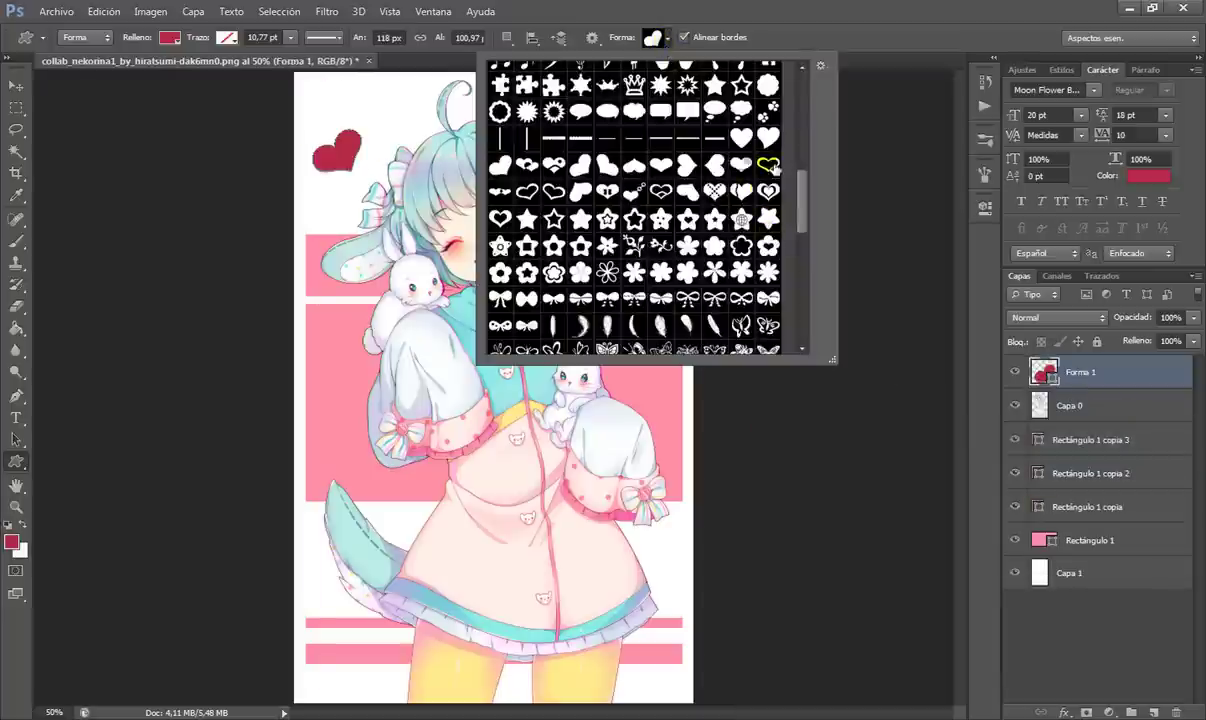
pyautogui.click(554, 191)
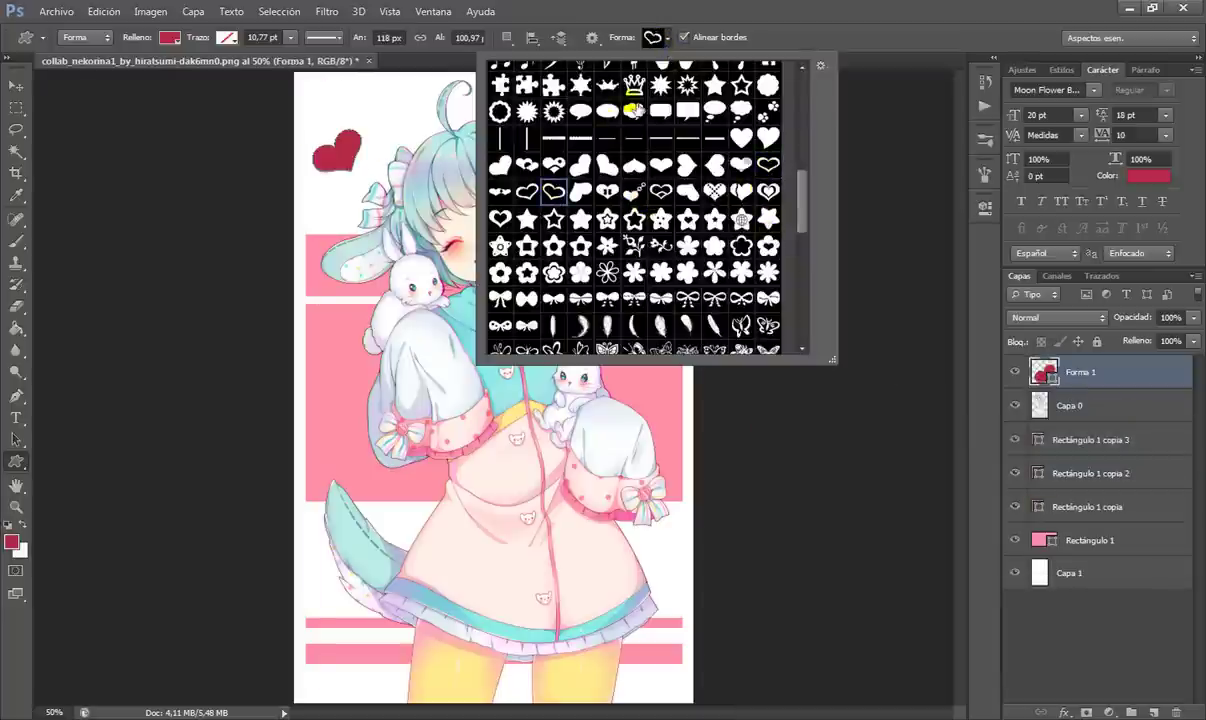
pyautogui.click(632, 50)
pyautogui.moveTo(574, 127); pyautogui.dragTo(619, 164)
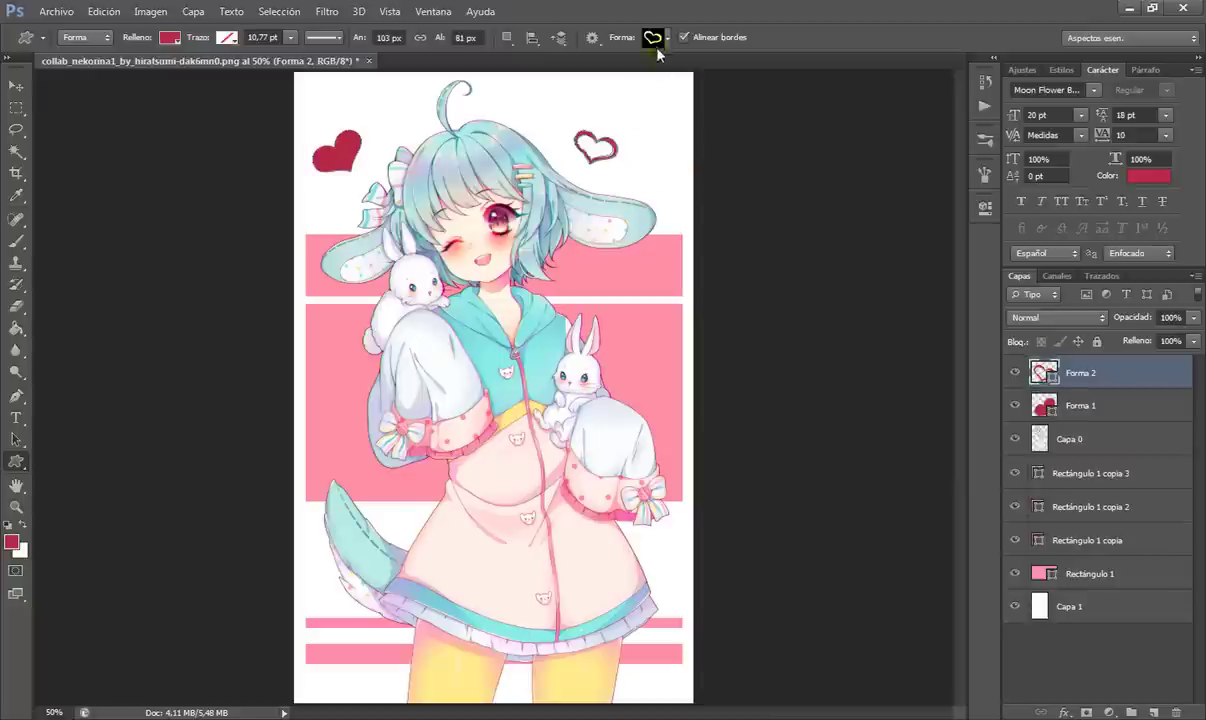
# - Add six crimson flower shapes of varying sizes near the upper-right corner, hood and both sleeves, and select the white background layer
pyautogui.click(652, 40)
pyautogui.click(604, 266)
pyautogui.click(401, 396)
pyautogui.moveTo(356, 381); pyautogui.dragTo(398, 422)
pyautogui.moveTo(548, 328); pyautogui.dragTo(556, 335)
pyautogui.moveTo(638, 94); pyautogui.dragTo(681, 143)
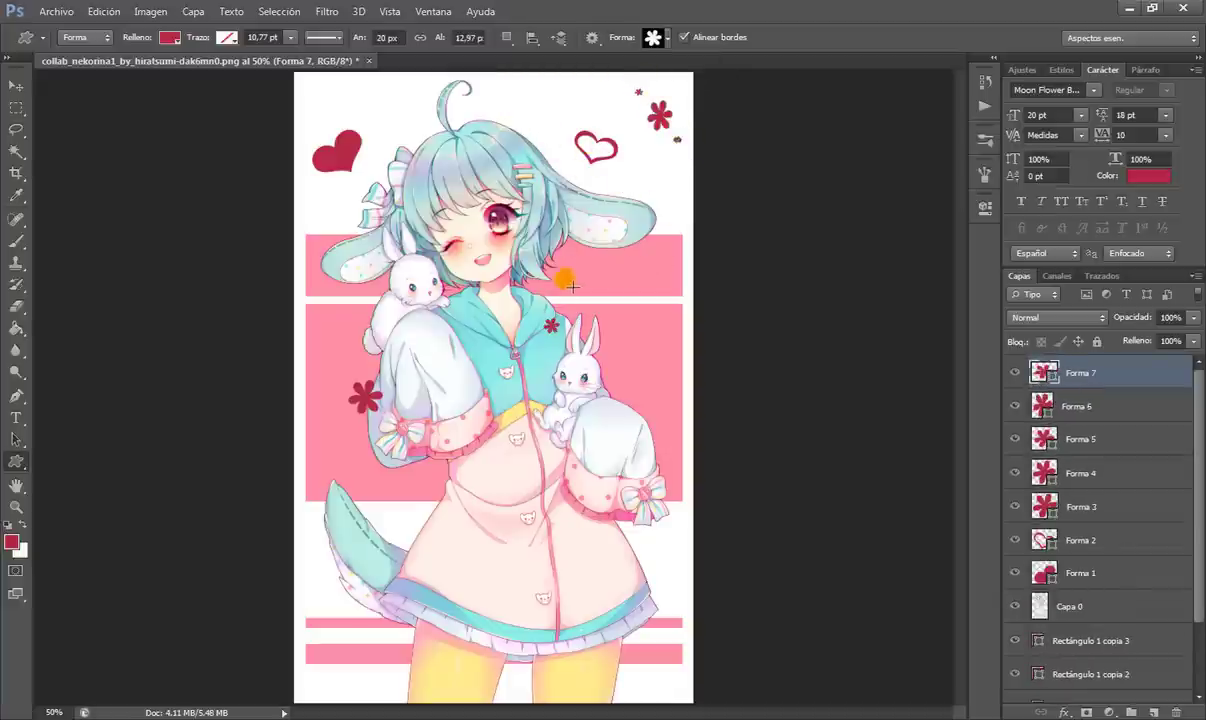
pyautogui.moveTo(629, 441); pyautogui.dragTo(650, 461)
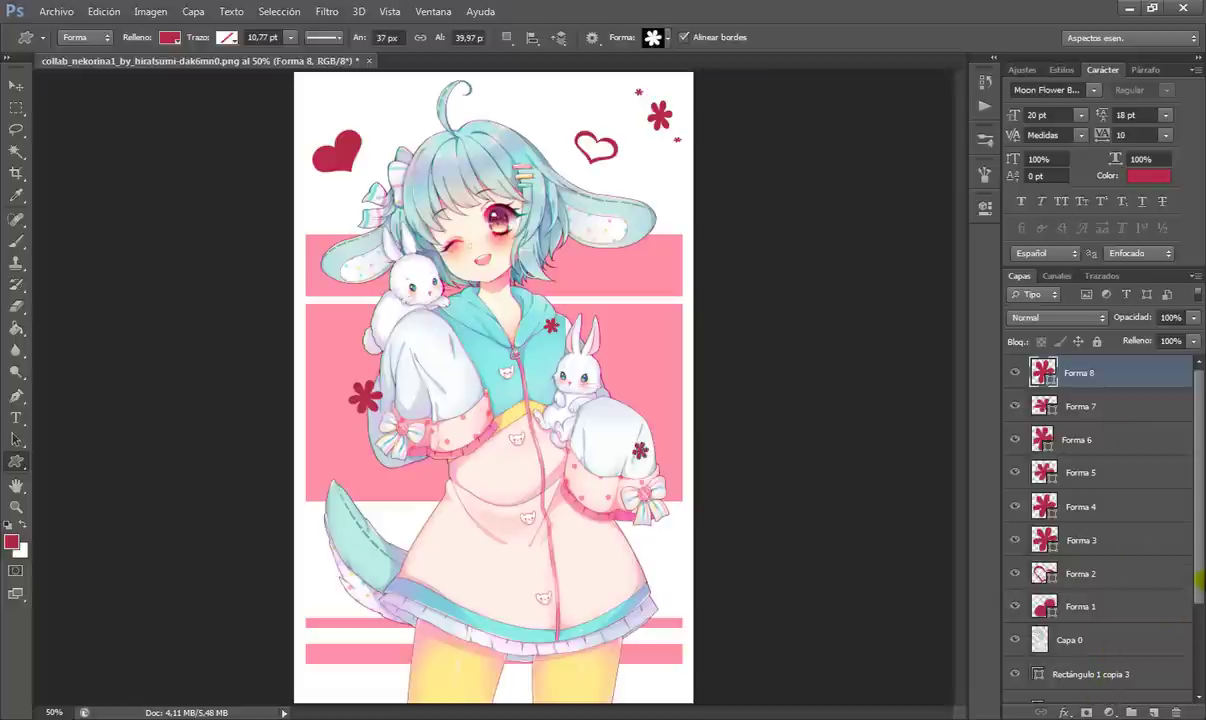
pyautogui.scroll(-3, 1120, 620)
pyautogui.click(1112, 676)
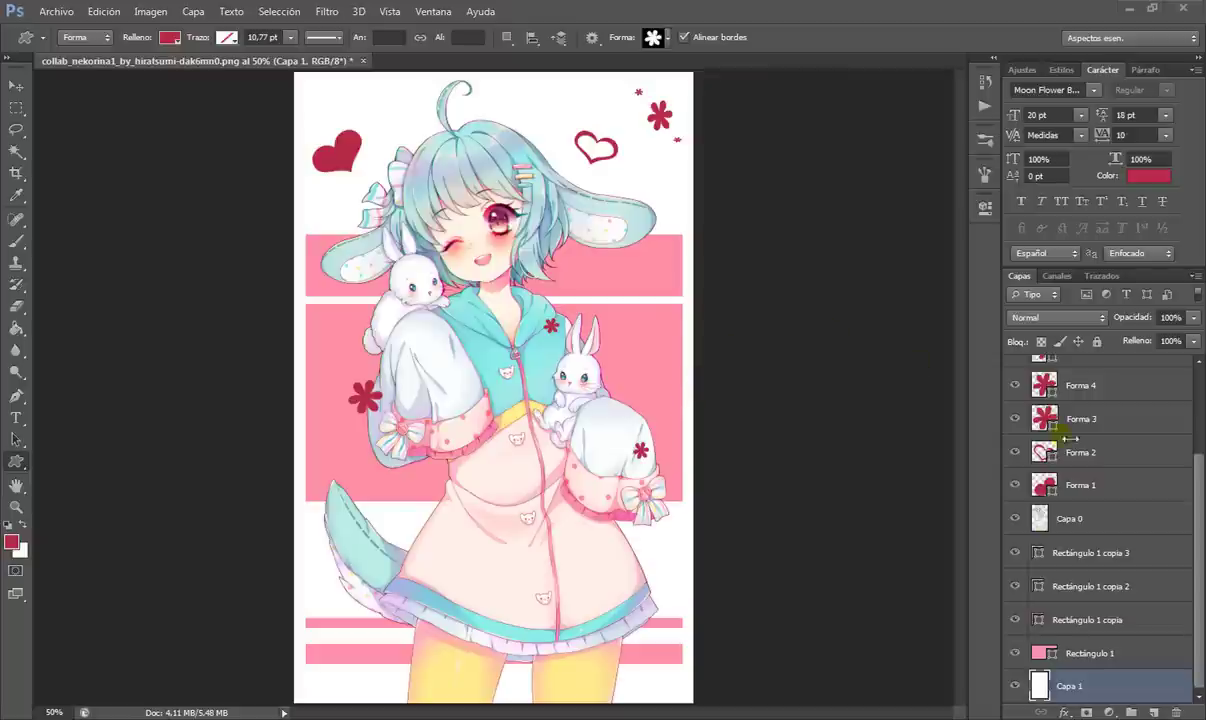
# - Delete all heart, flower and pink rectangle layers, keeping only the character and white background layers
pyautogui.click(1198, 410)
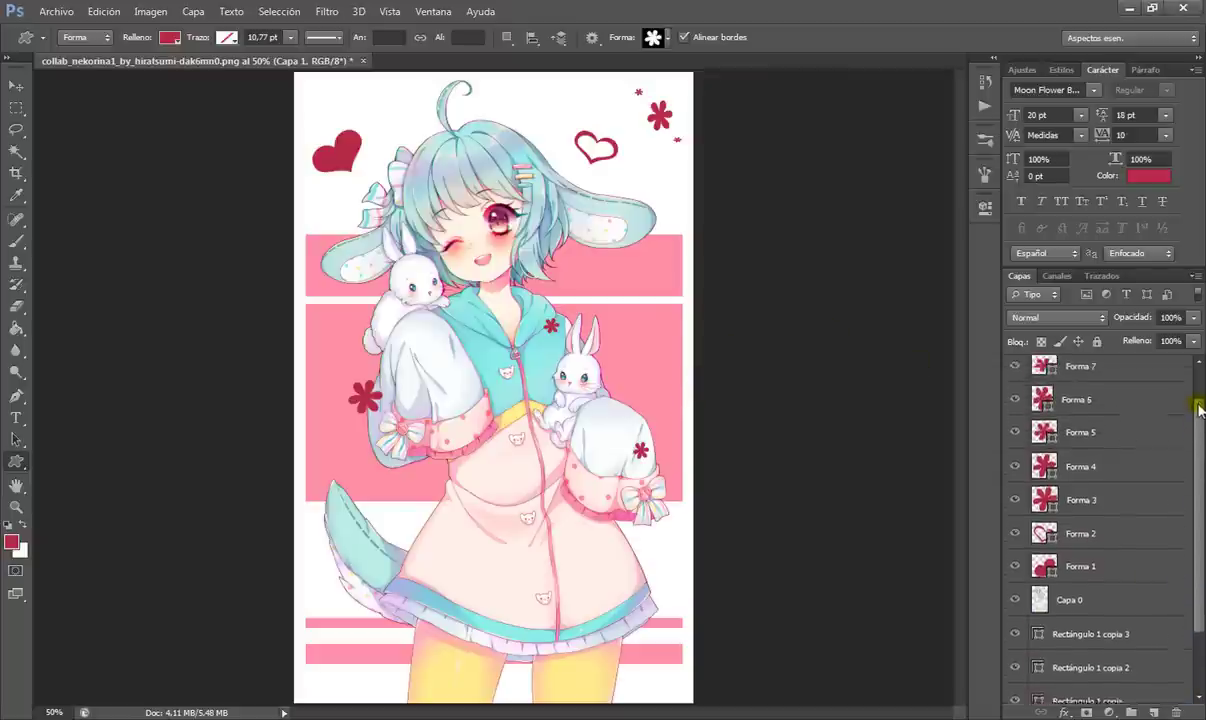
pyautogui.click(1130, 385)
pyautogui.press('Delete')
pyautogui.press('Delete')
pyautogui.press('Delete')
pyautogui.press('Delete')
pyautogui.press('Delete')
pyautogui.press('Delete')
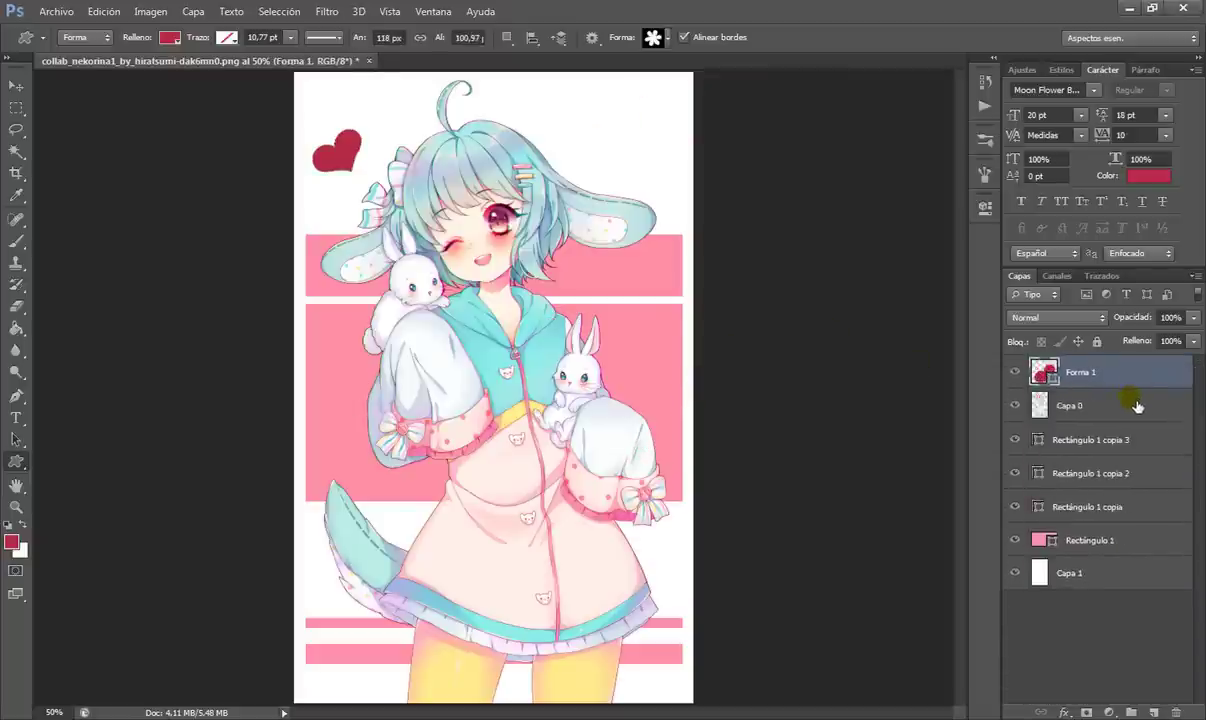
pyautogui.press('Delete')
pyautogui.press('Delete')
pyautogui.press('Delete')
pyautogui.press('Delete')
pyautogui.press('Delete')
# - With the Ellipse tool, draw three large crimson circles behind the character and small ones below the right ear and beside the left leg
pyautogui.rightClick(22, 462)
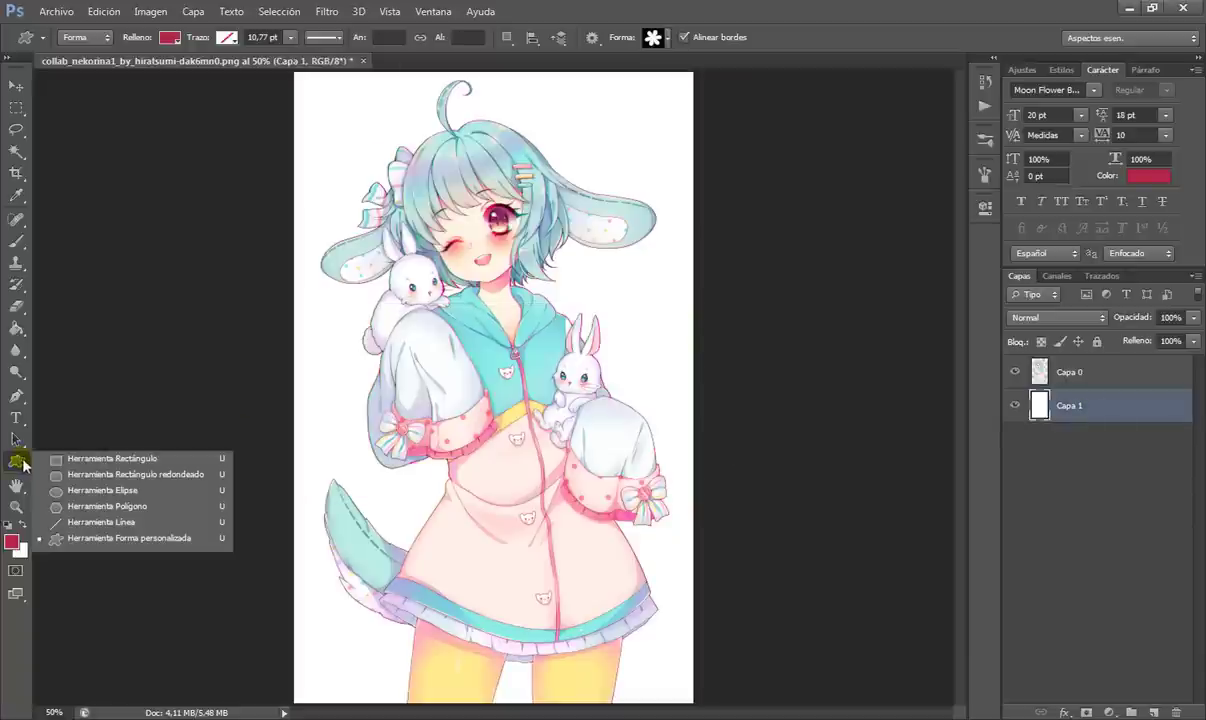
pyautogui.click(107, 491)
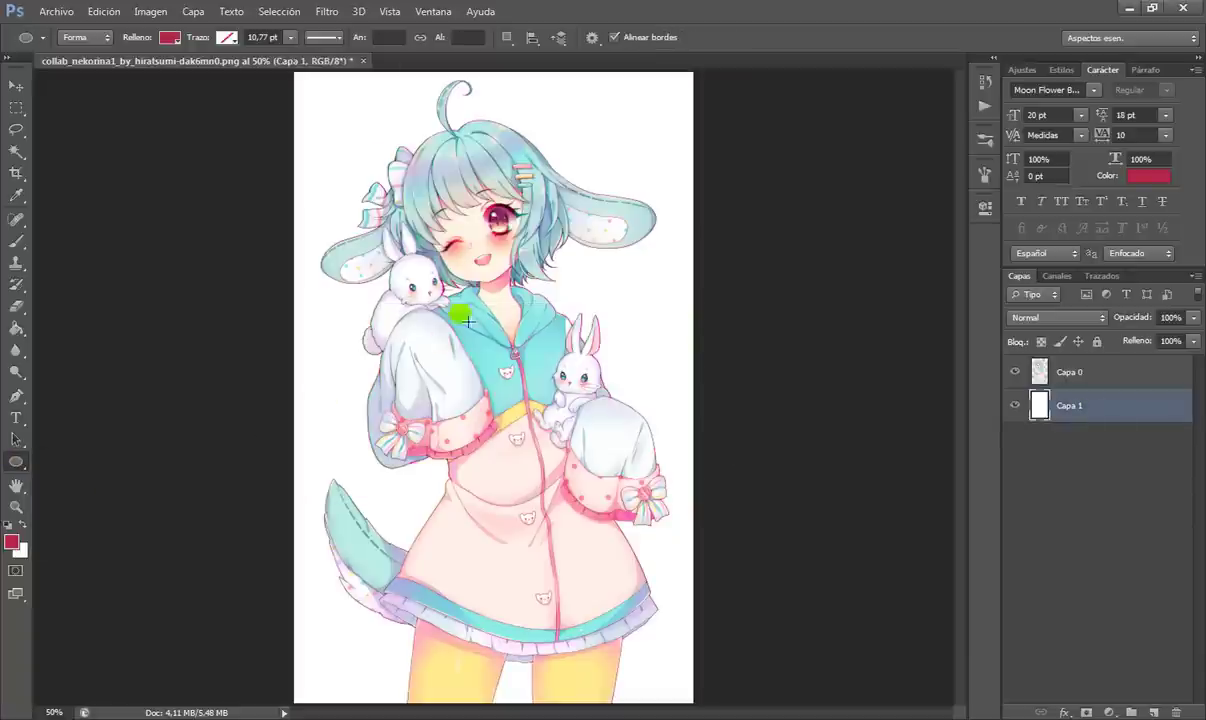
pyautogui.moveTo(339, 133)
pyautogui.mouseDown()
pyautogui.moveTo(551, 331)
pyautogui.moveTo(442, 236)
pyautogui.mouseUp()
pyautogui.moveTo(468, 291)
pyautogui.mouseDown()
pyautogui.moveTo(678, 485)
pyautogui.moveTo(687, 510)
pyautogui.mouseUp()
pyautogui.moveTo(549, 246); pyautogui.dragTo(600, 290)
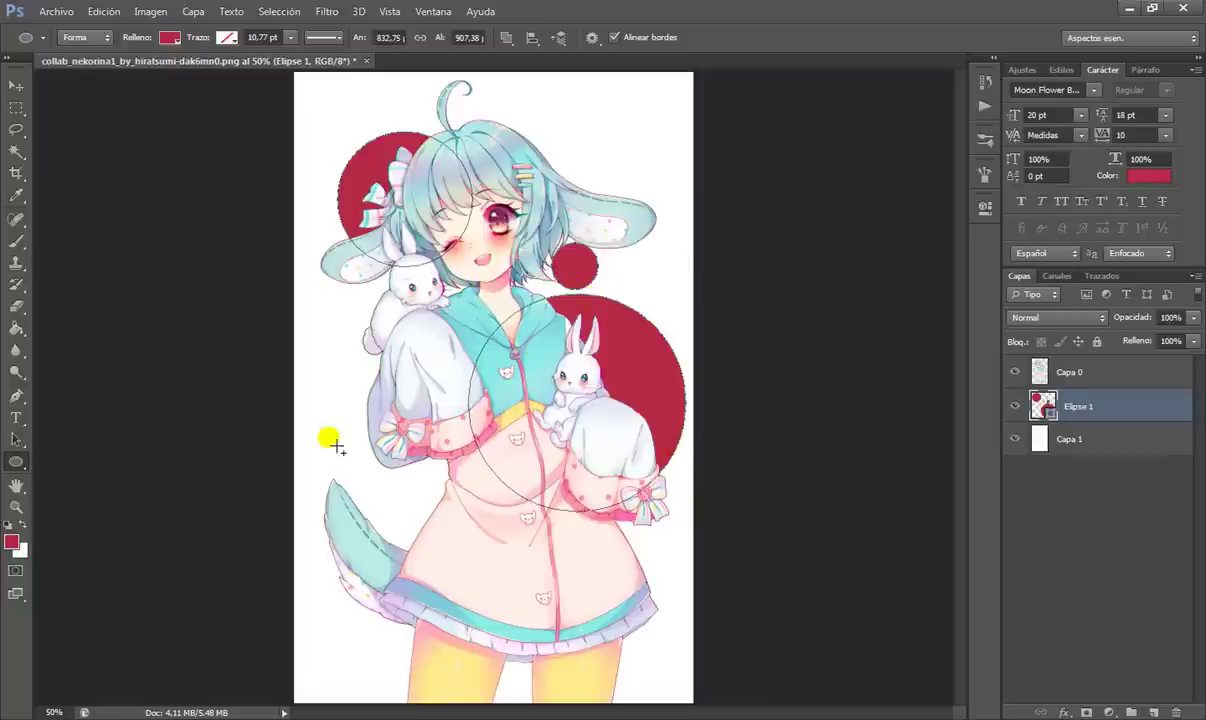
pyautogui.moveTo(316, 407); pyautogui.dragTo(450, 548)
pyautogui.moveTo(347, 645); pyautogui.dragTo(398, 682)
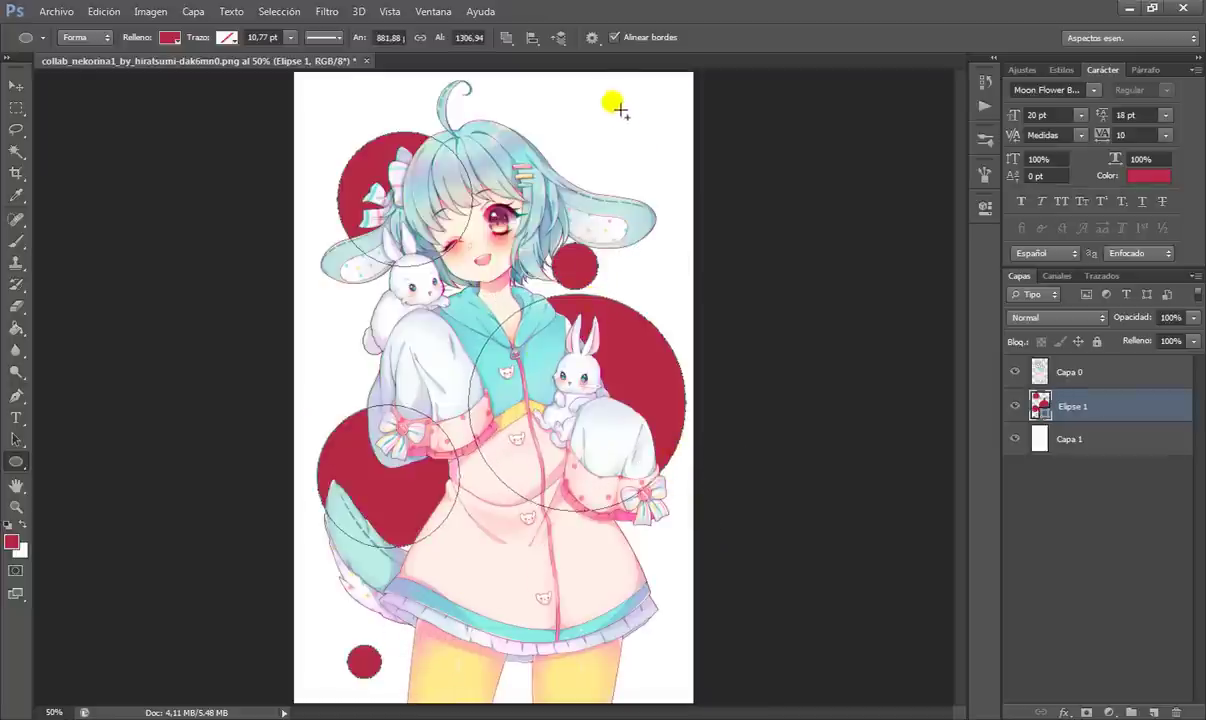
# - Add small crimson circles of varying sizes: three near the upper-right corner, two near the upper-left, two near the lower-right; select the white layer
pyautogui.moveTo(596, 80)
pyautogui.mouseDown()
pyautogui.moveTo(658, 131)
pyautogui.moveTo(685, 177)
pyautogui.mouseUp()
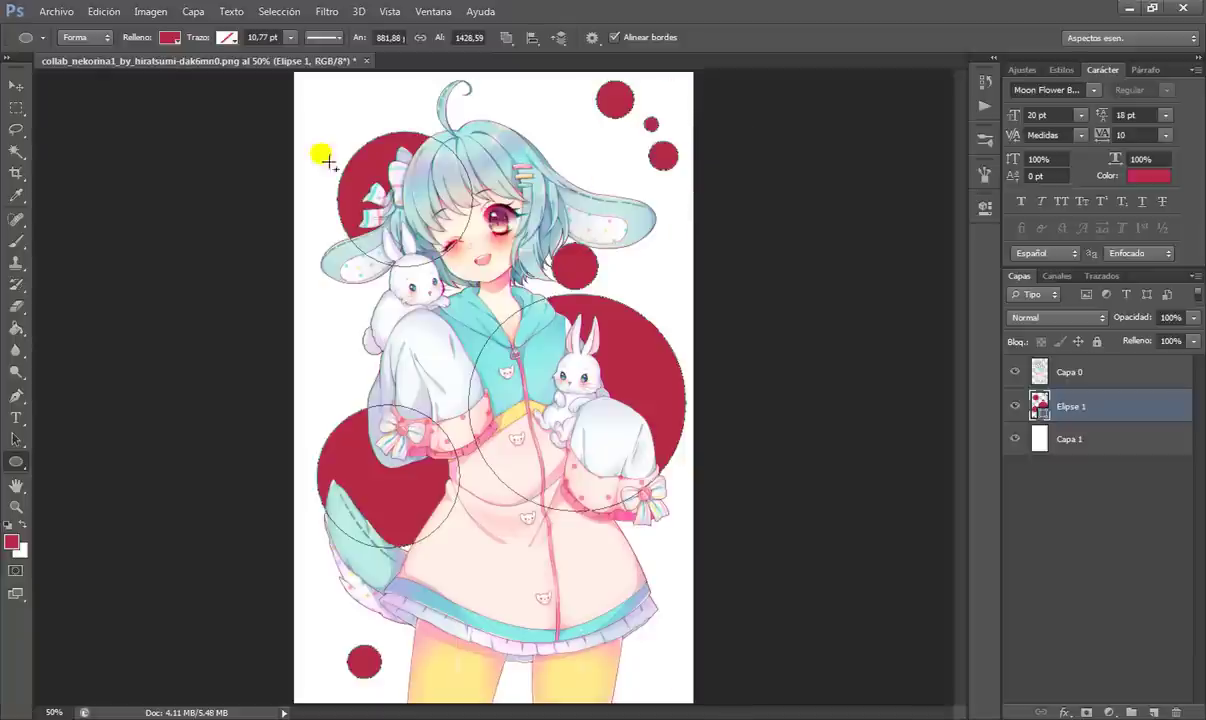
pyautogui.moveTo(312, 100); pyautogui.dragTo(325, 131)
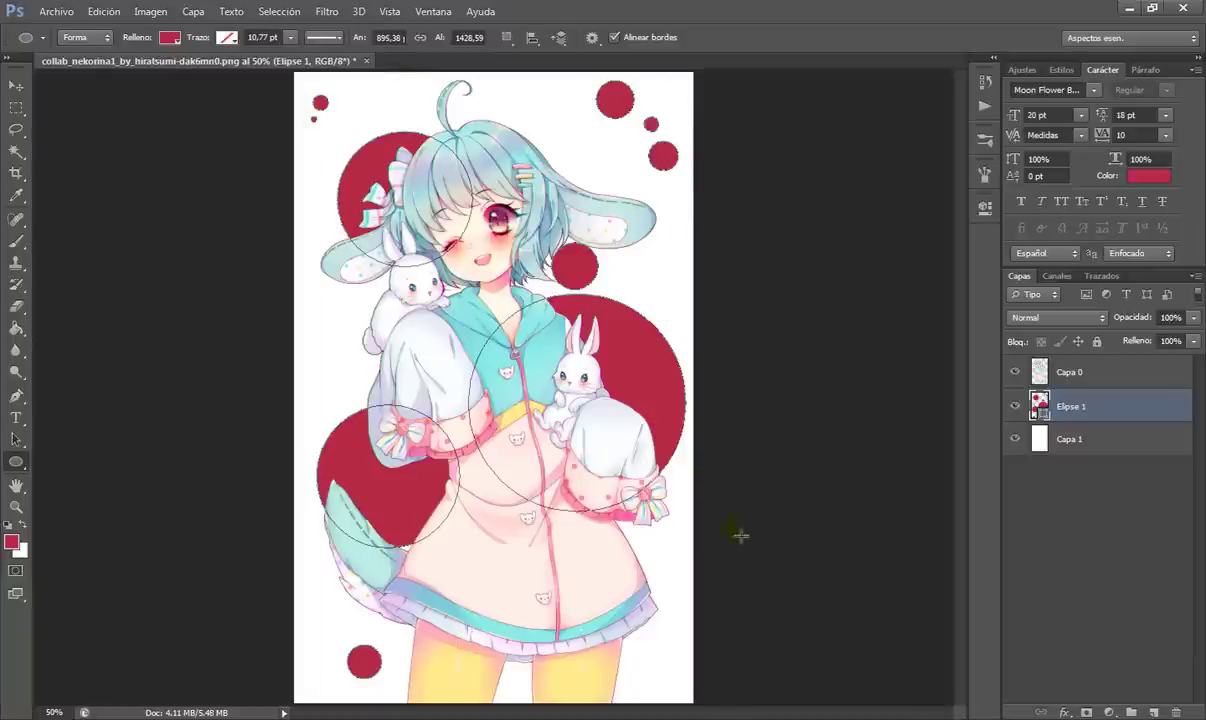
pyautogui.moveTo(656, 655); pyautogui.dragTo(668, 667)
pyautogui.moveTo(642, 676)
pyautogui.mouseDown()
pyautogui.moveTo(672, 694)
pyautogui.moveTo(689, 686)
pyautogui.mouseUp()
pyautogui.click(1142, 441)
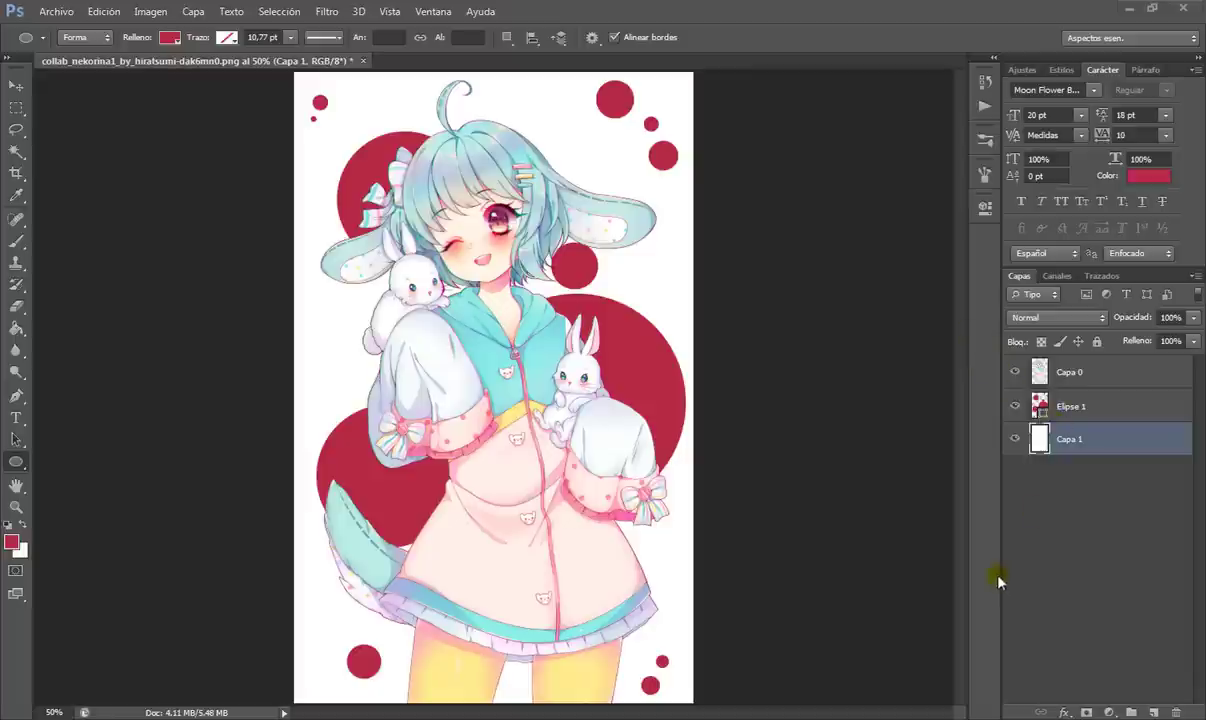
# - Hide the circles layer and add a gradient fill layer above it with the Violeta, verde, naranja preset
pyautogui.click(1060, 406)
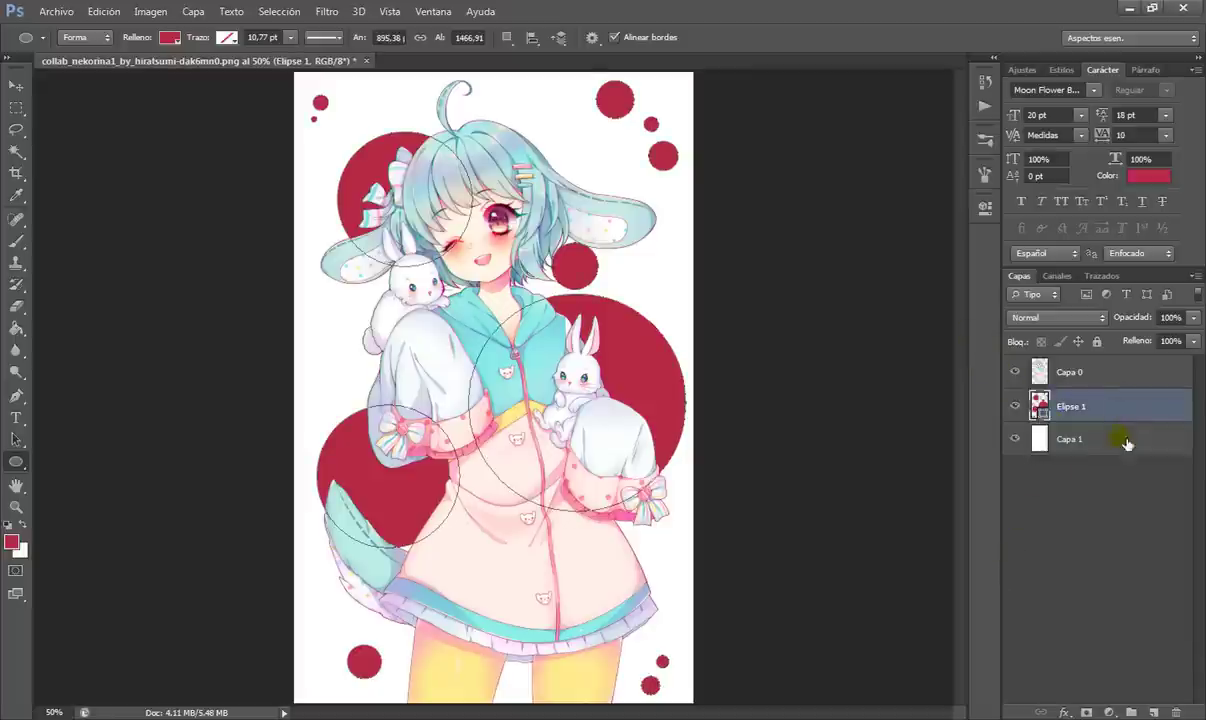
pyautogui.click(1015, 406)
pyautogui.click(1109, 712)
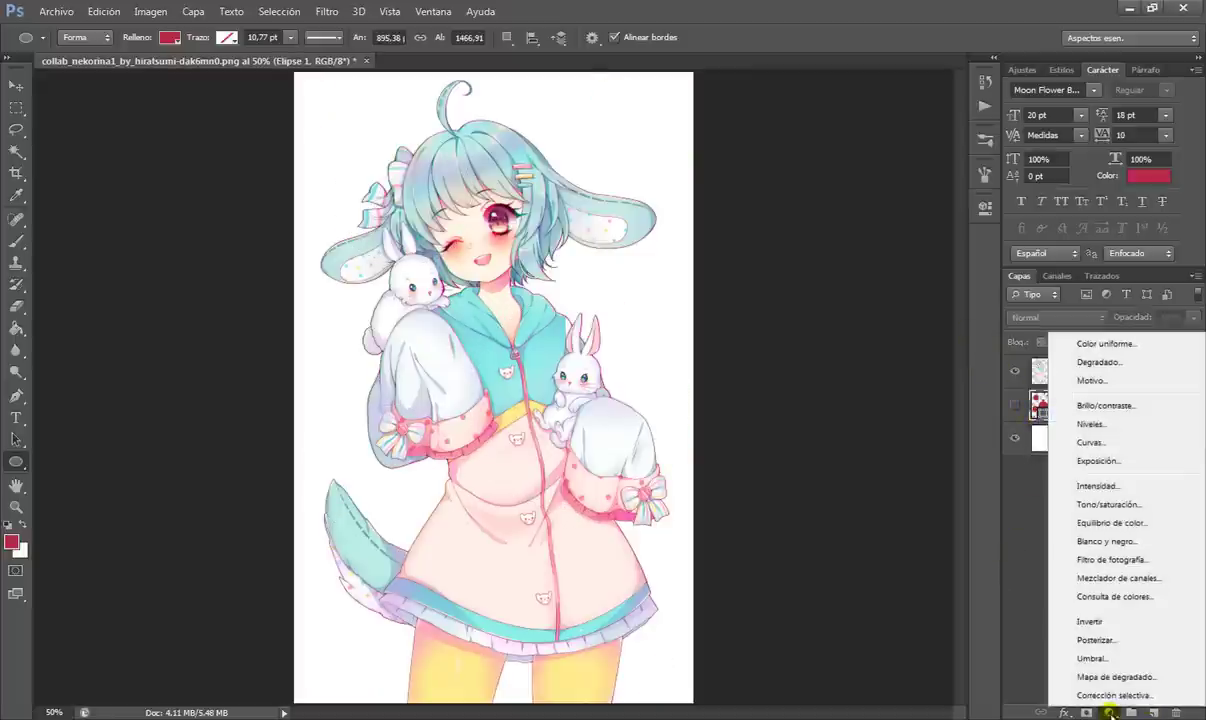
pyautogui.click(1109, 366)
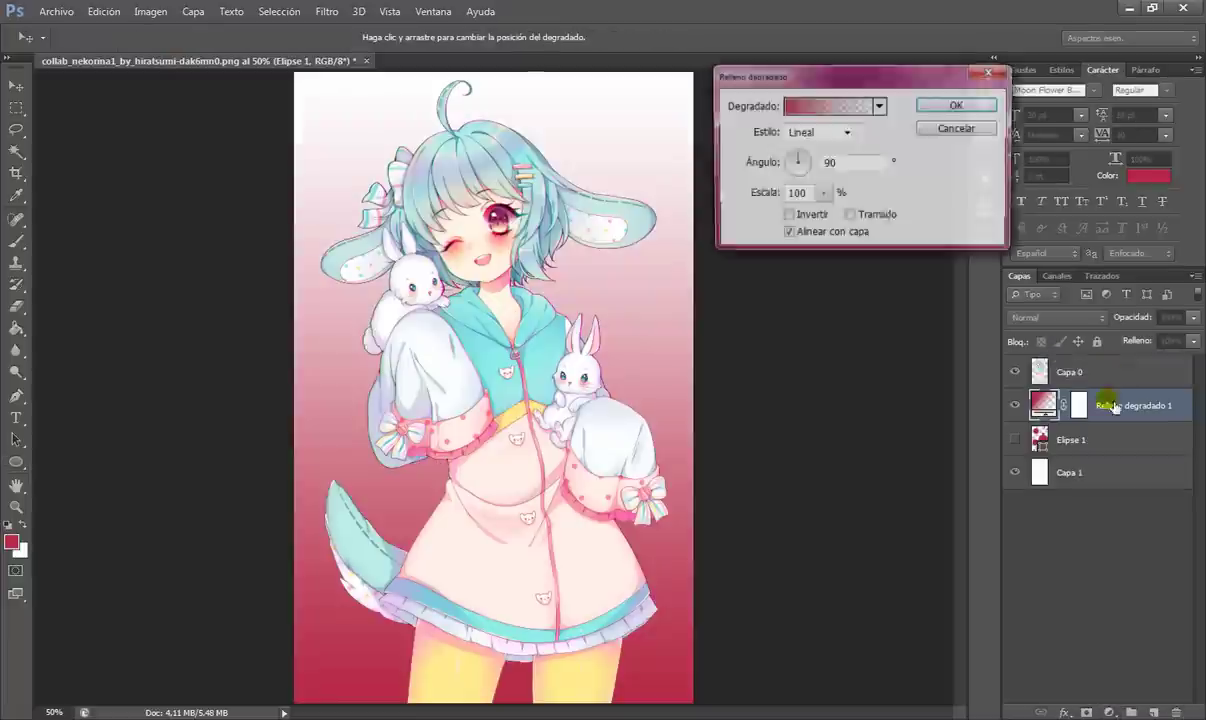
pyautogui.click(833, 108)
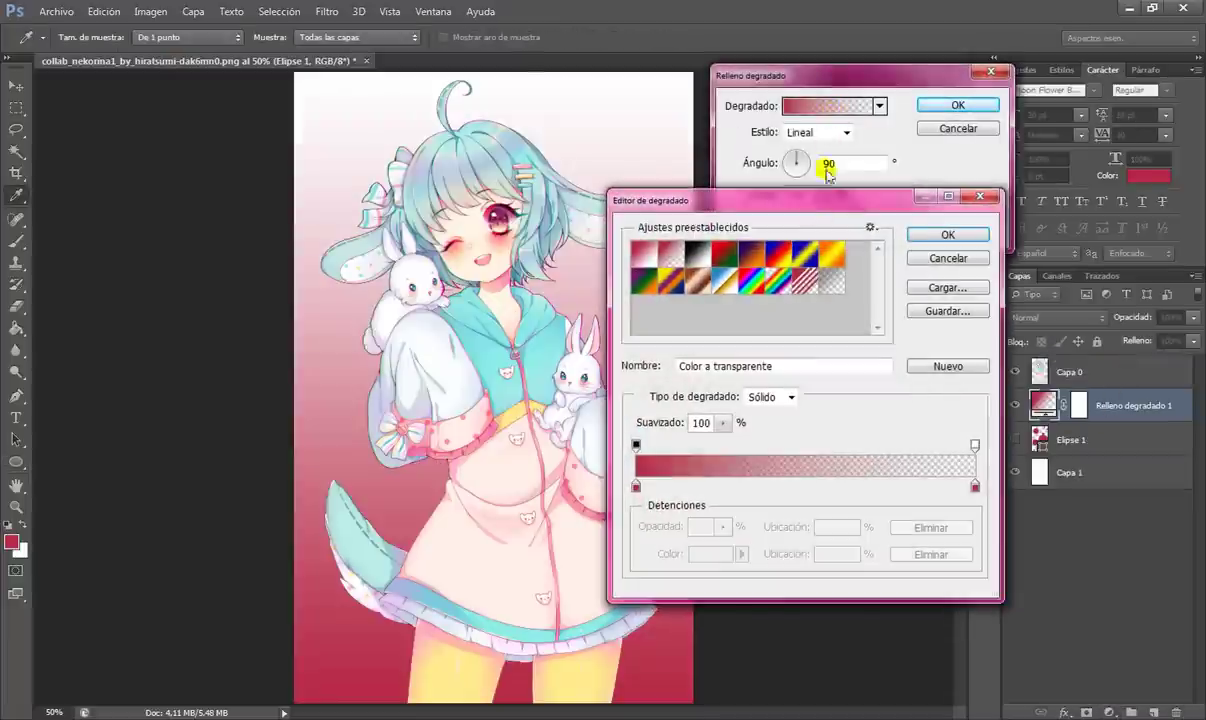
pyautogui.click(650, 288)
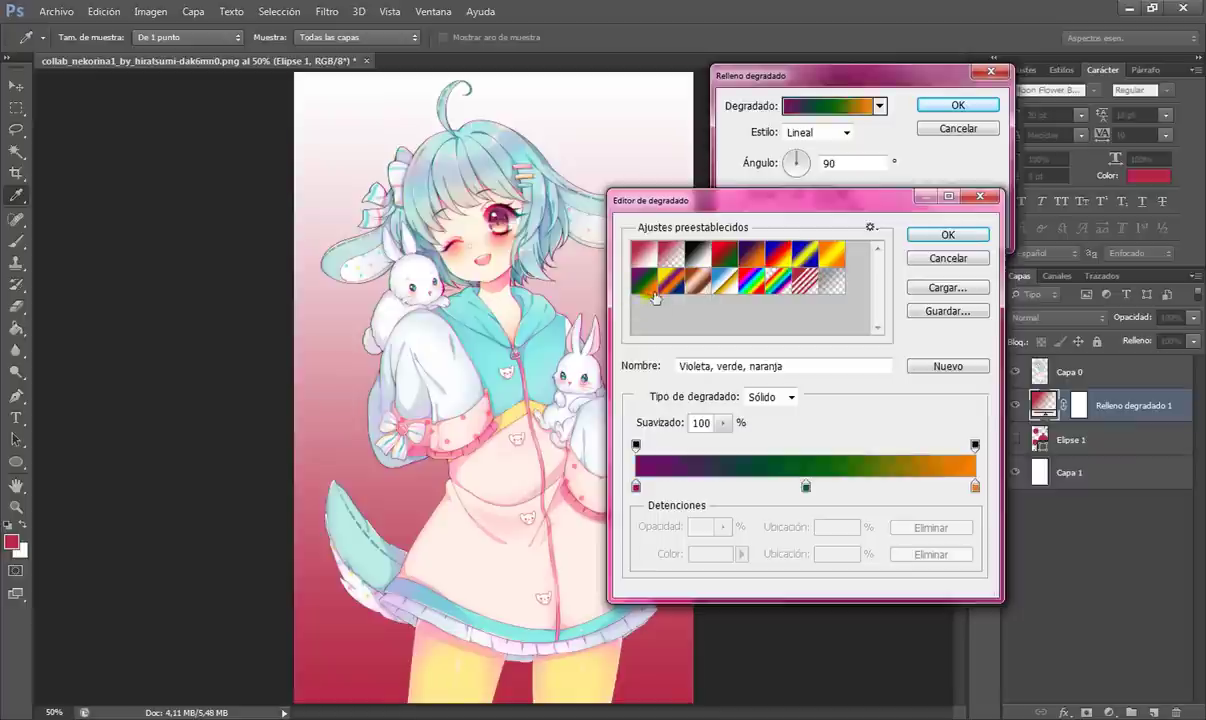
pyautogui.click(950, 235)
# - Edit the gradient and set its first color stop to light pink-violet ff9cfc
pyautogui.click(825, 107)
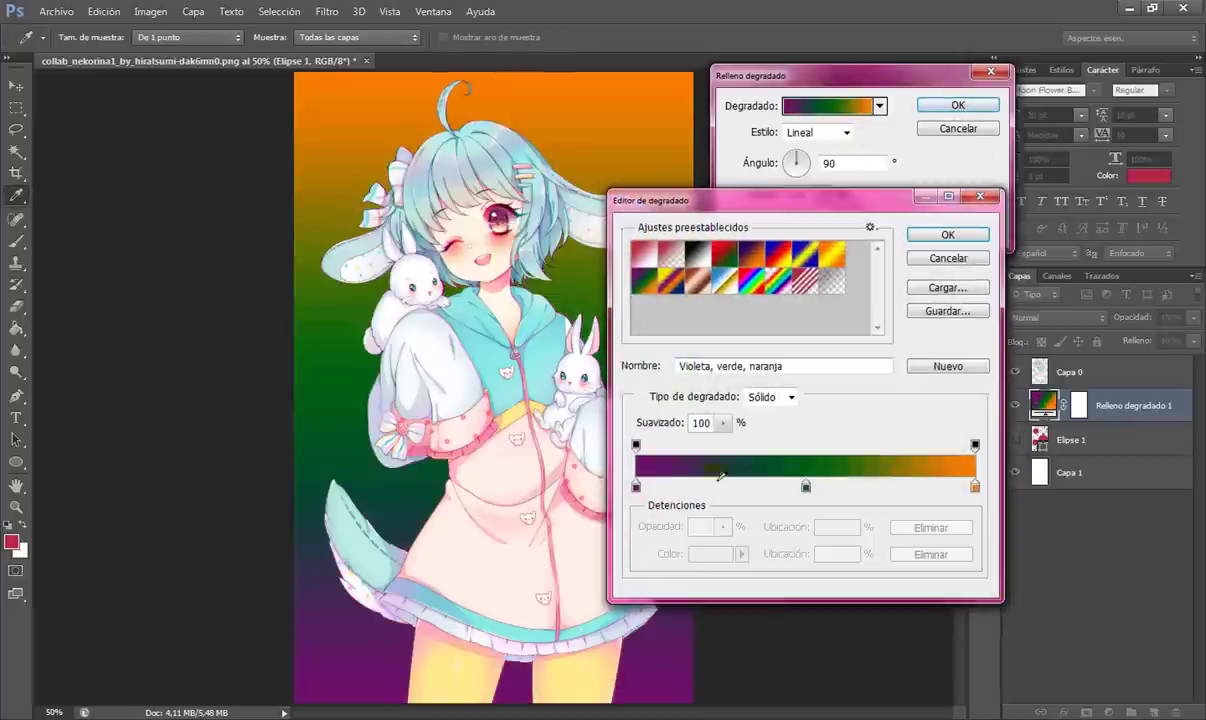
pyautogui.click(636, 486)
pyautogui.click(710, 553)
pyautogui.click(841, 473)
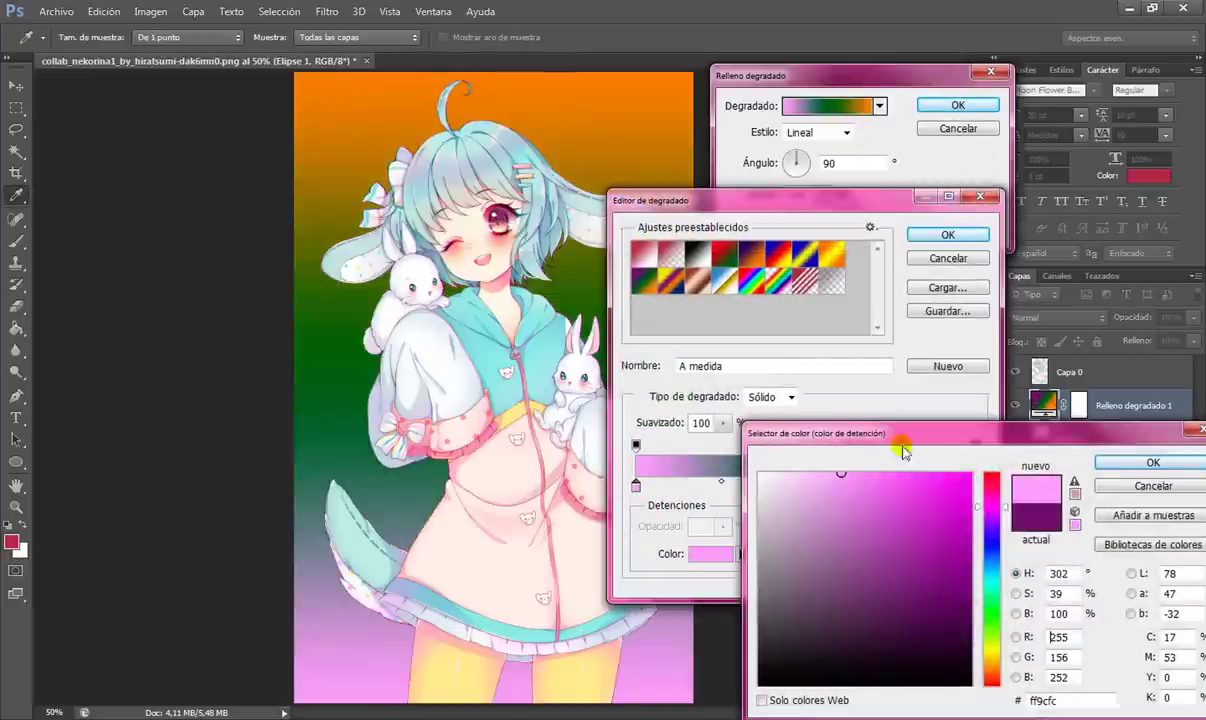
pyautogui.click(1120, 462)
# - Set the gradient's middle color stop to pale yellow f9ff9d
pyautogui.click(807, 485)
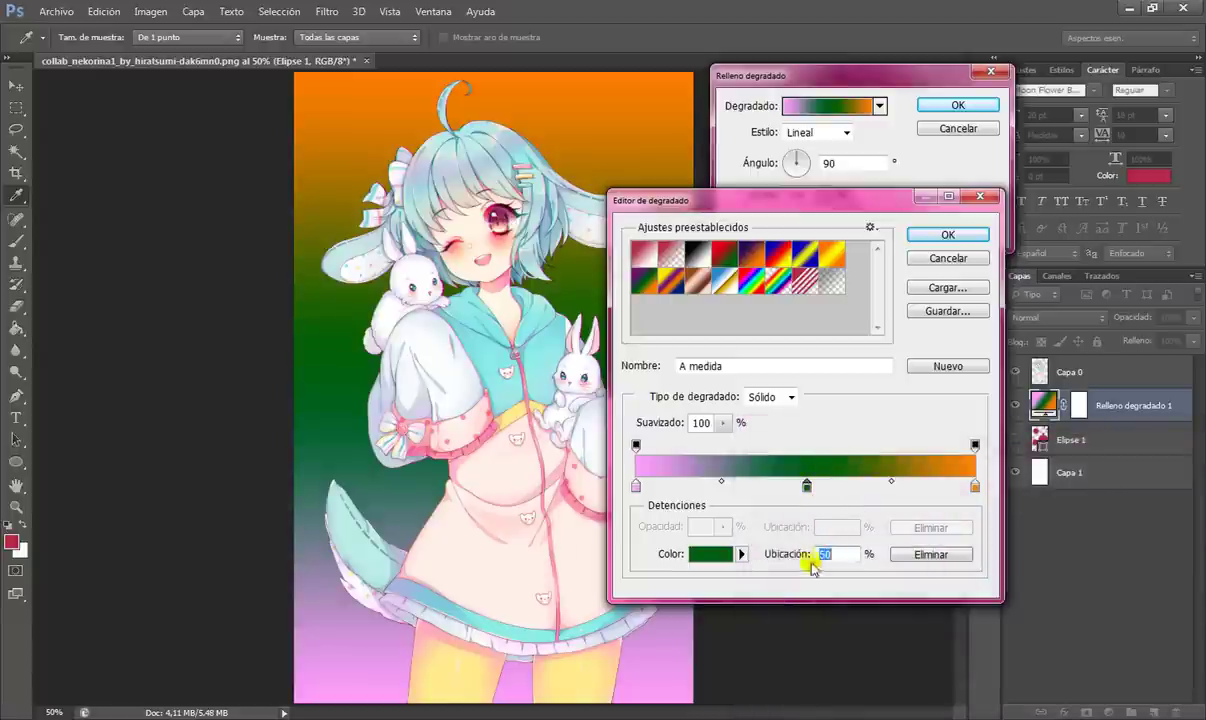
pyautogui.click(718, 554)
pyautogui.moveTo(994, 620); pyautogui.dragTo(997, 655)
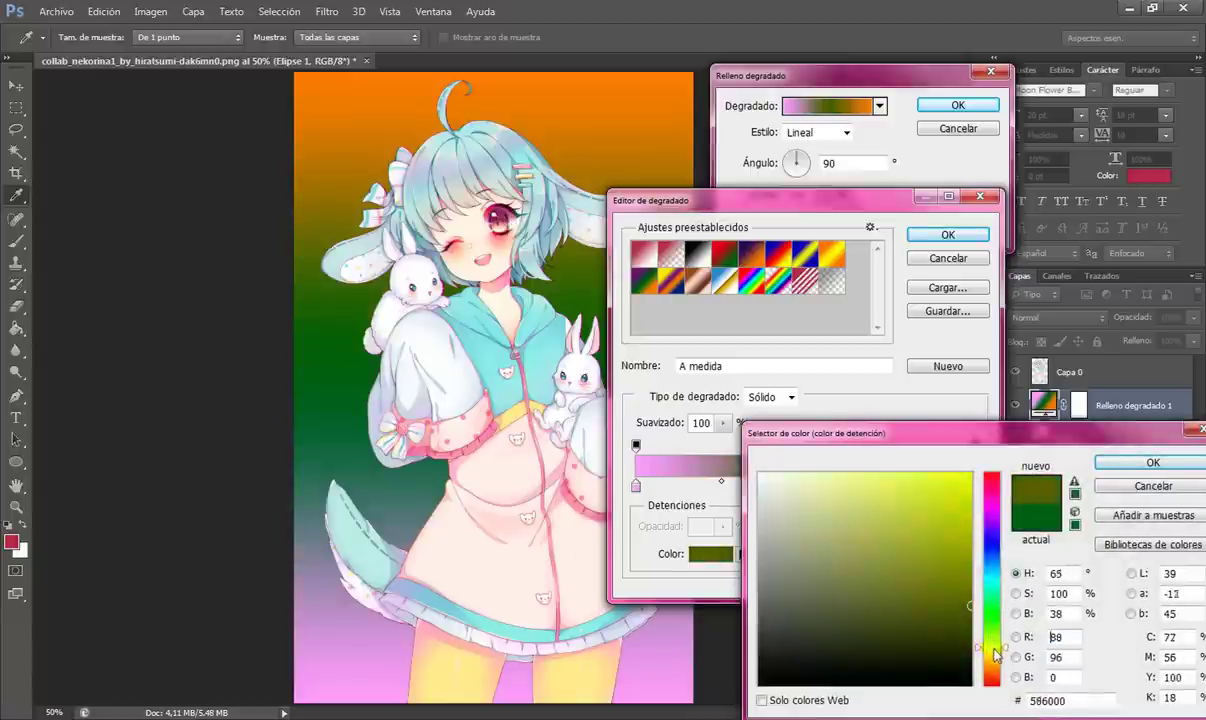
pyautogui.click(840, 473)
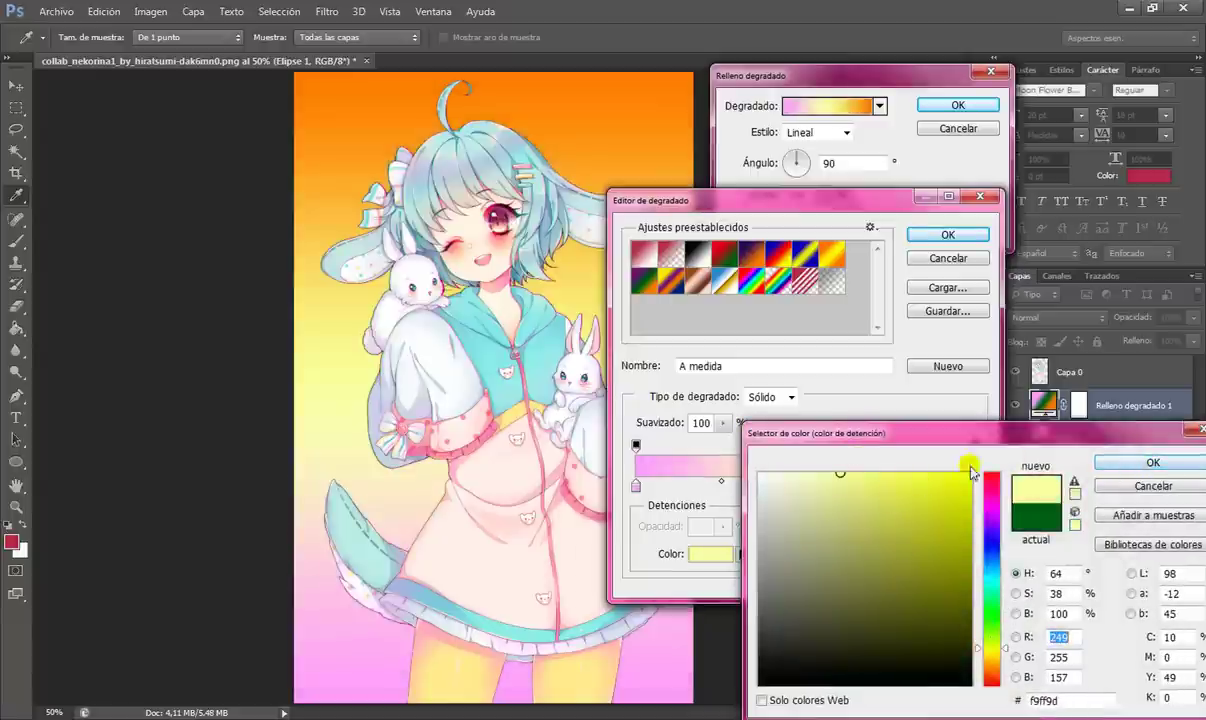
pyautogui.click(1153, 462)
# - Set the gradient's last color stop to pale pink ffcde1 and apply the linear 90° gradient fill
pyautogui.click(975, 485)
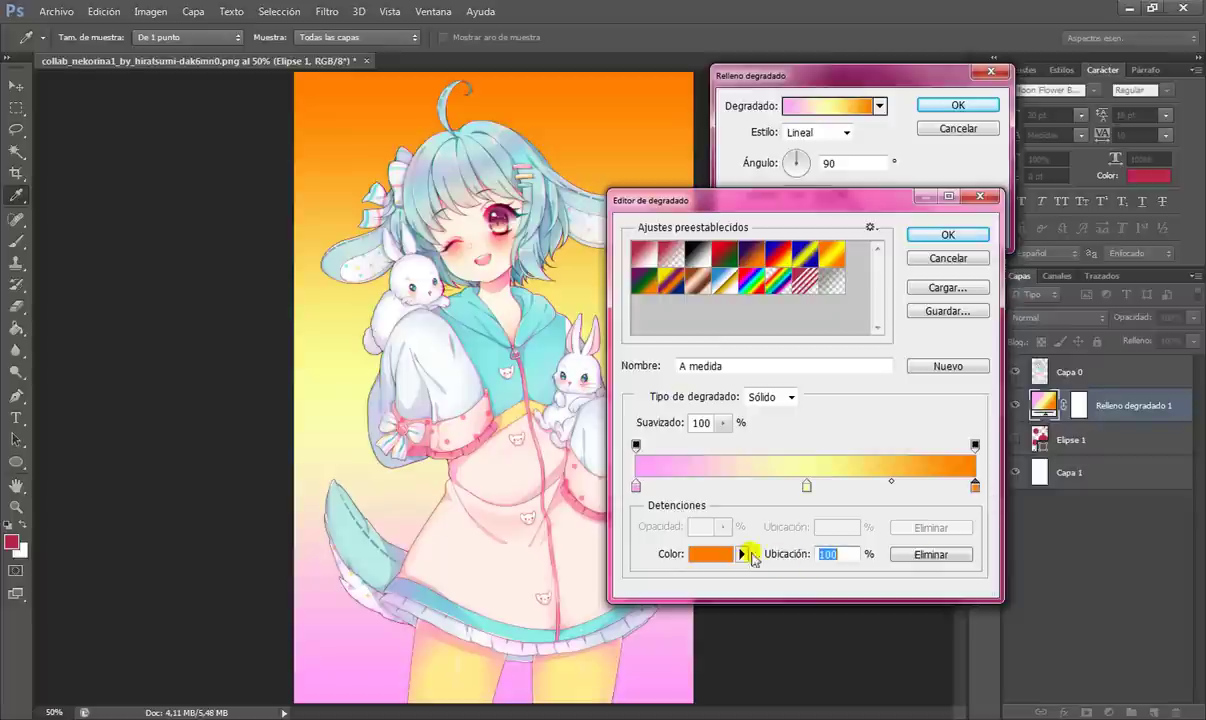
pyautogui.click(718, 554)
pyautogui.click(902, 472)
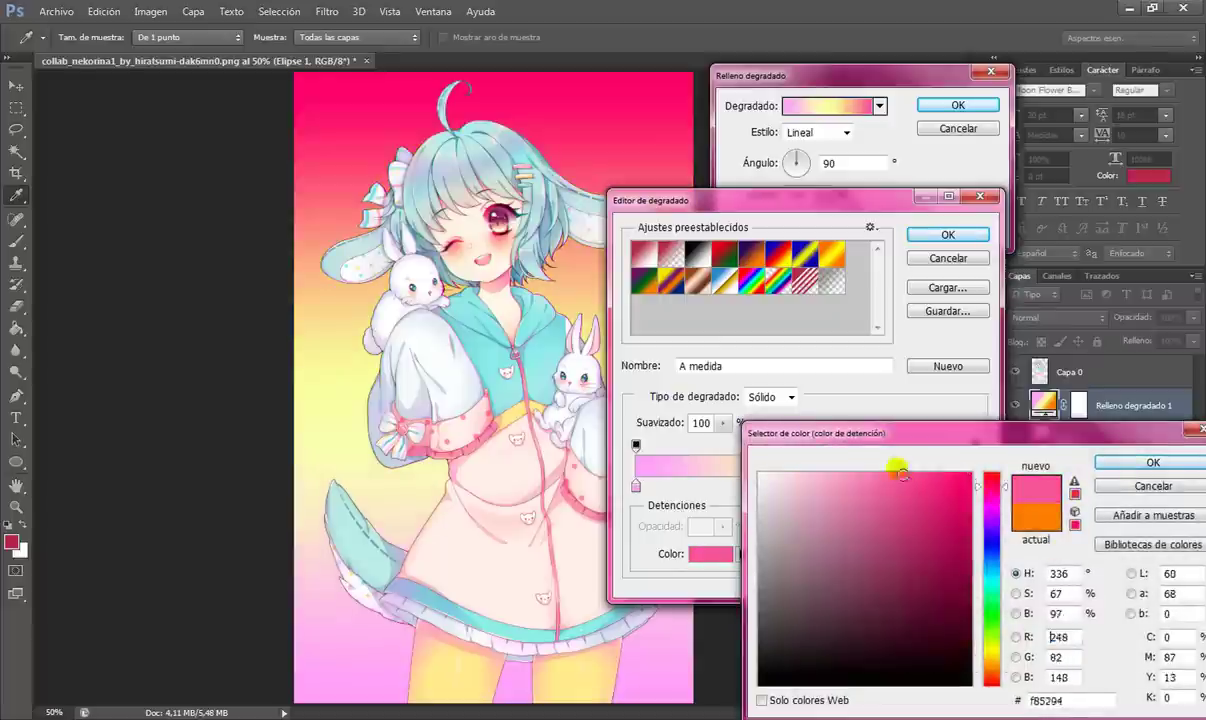
pyautogui.moveTo(902, 472)
pyautogui.mouseDown()
pyautogui.moveTo(821, 474)
pyautogui.moveTo(776, 455)
pyautogui.moveTo(800, 472)
pyautogui.mouseUp()
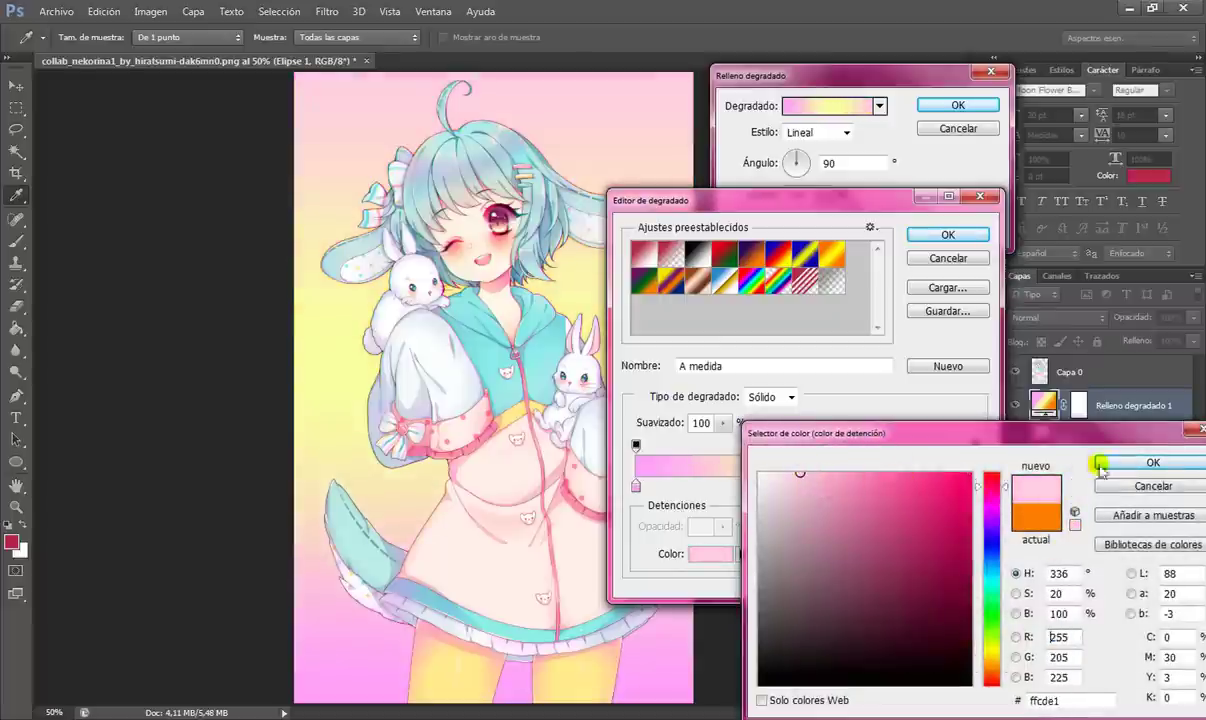
pyautogui.click(1148, 463)
pyautogui.click(955, 235)
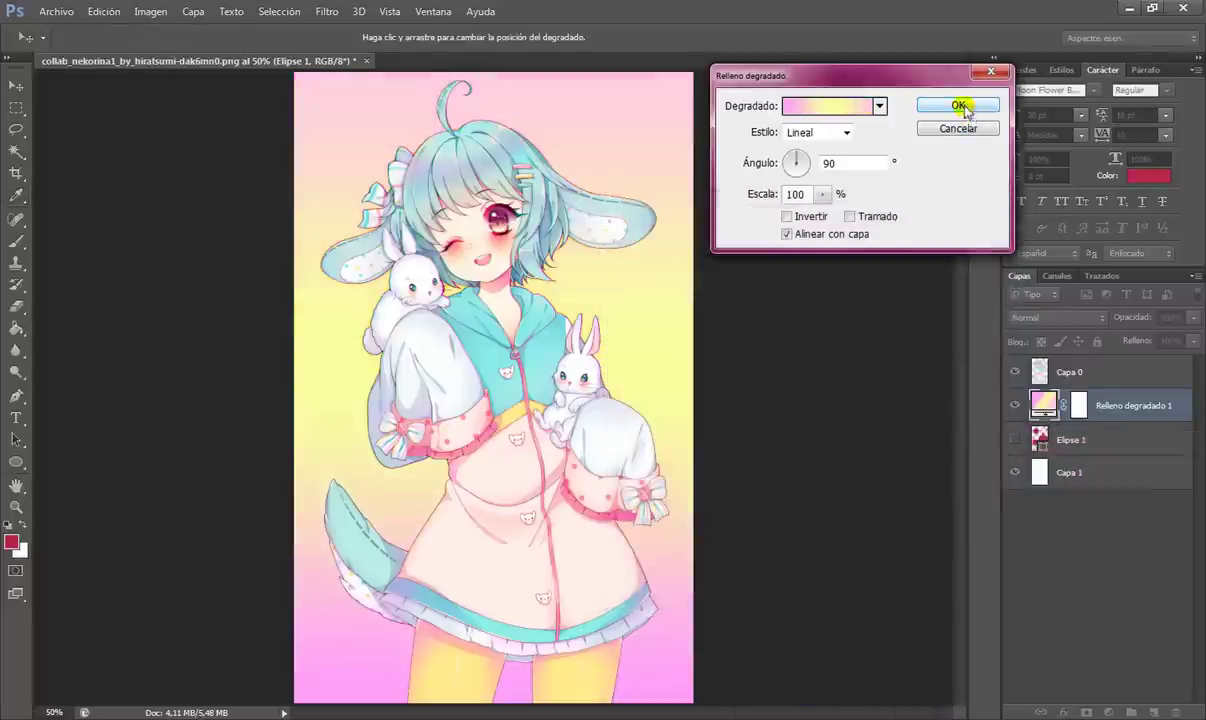
pyautogui.click(960, 106)
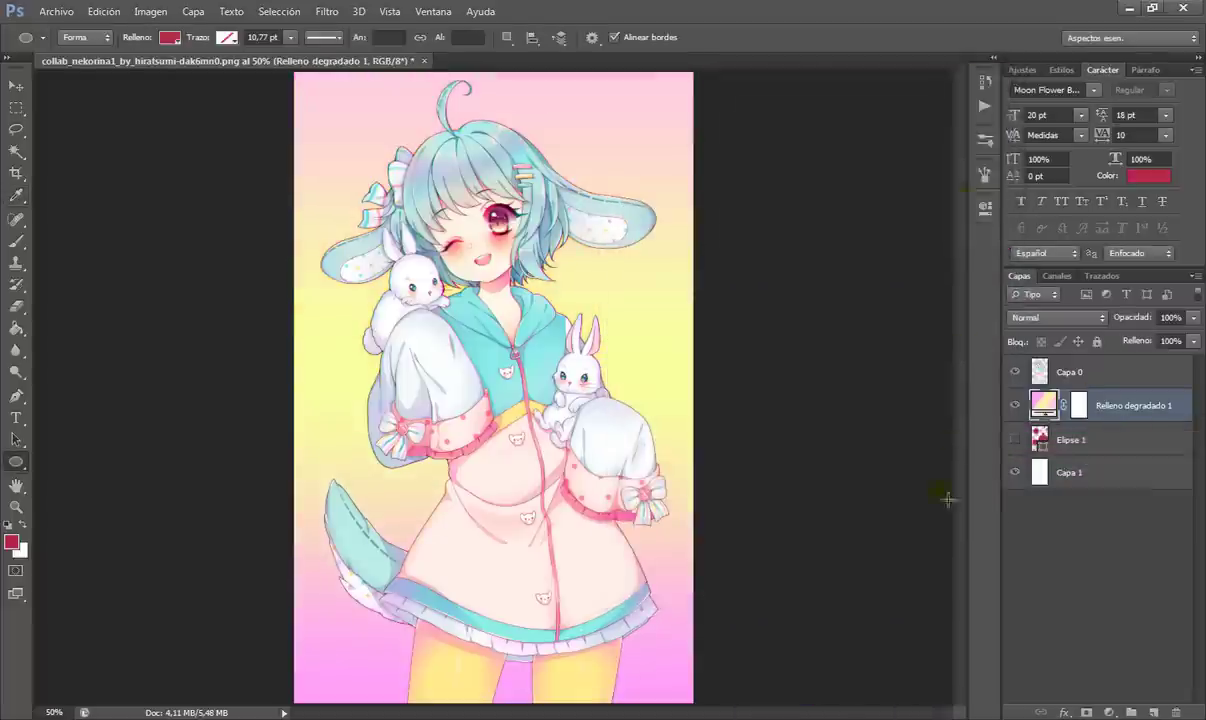
# - Hide the gradient fill layer, and show and select the circles layer
pyautogui.click(1016, 406)
pyautogui.click(1016, 406)
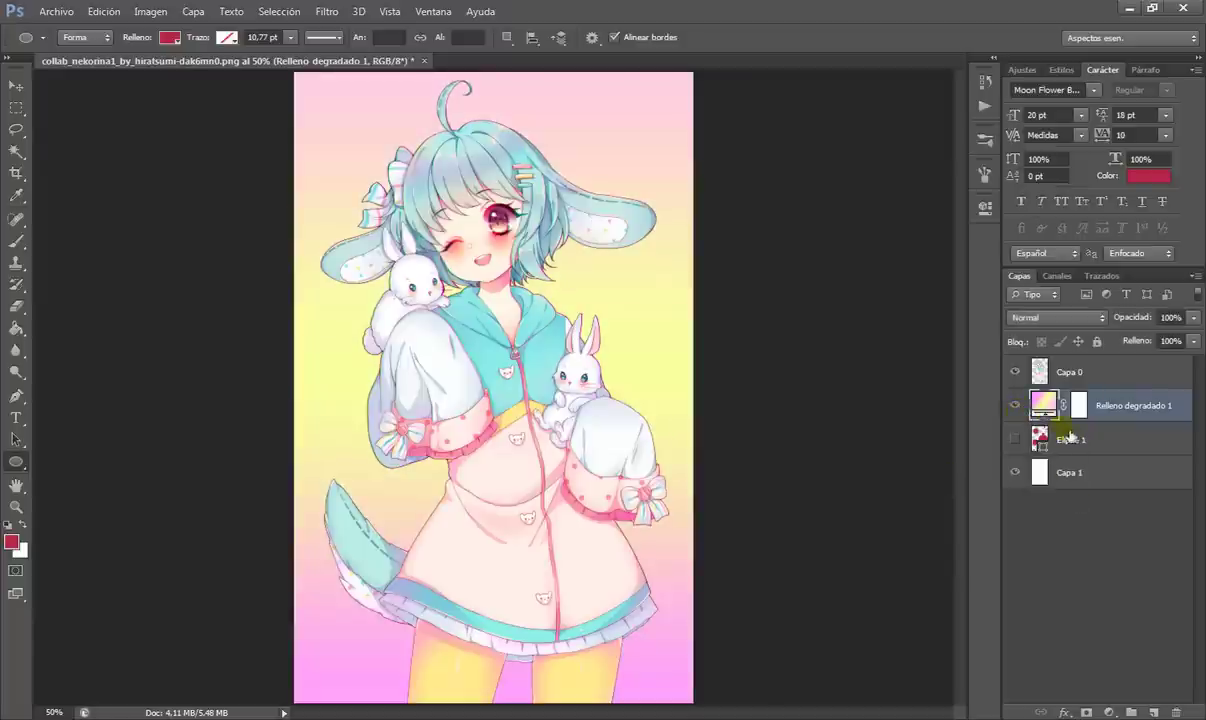
pyautogui.click(1016, 440)
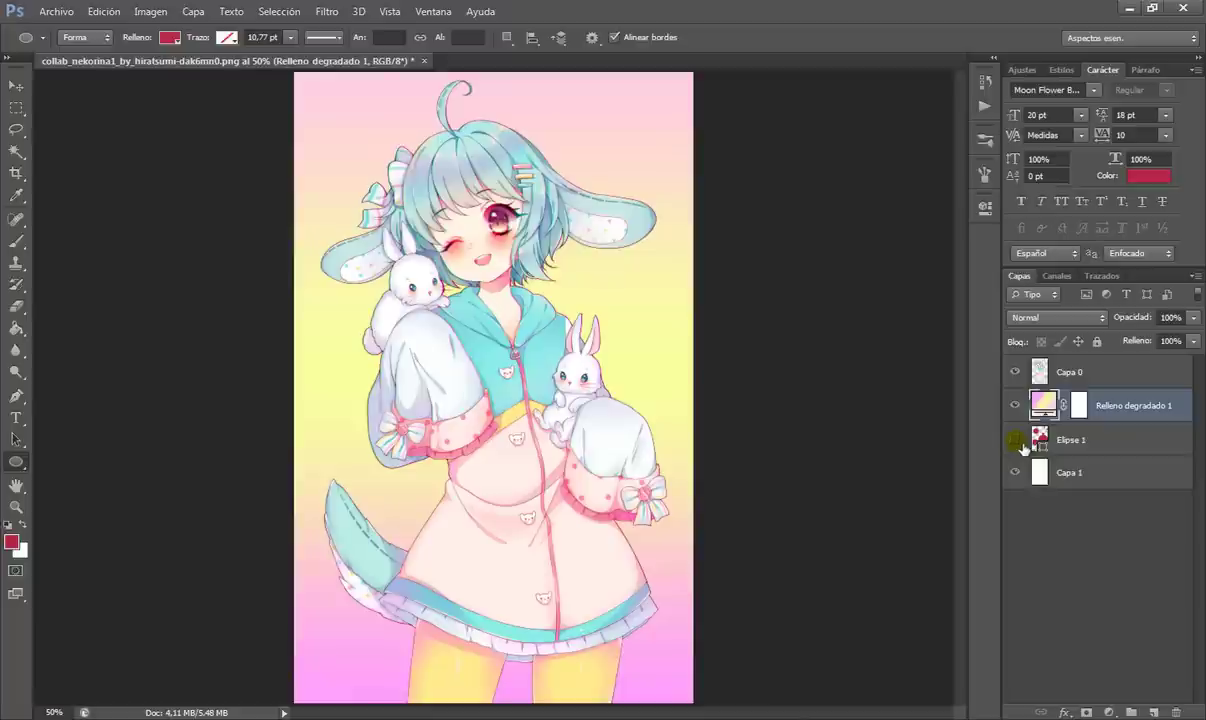
pyautogui.click(1016, 406)
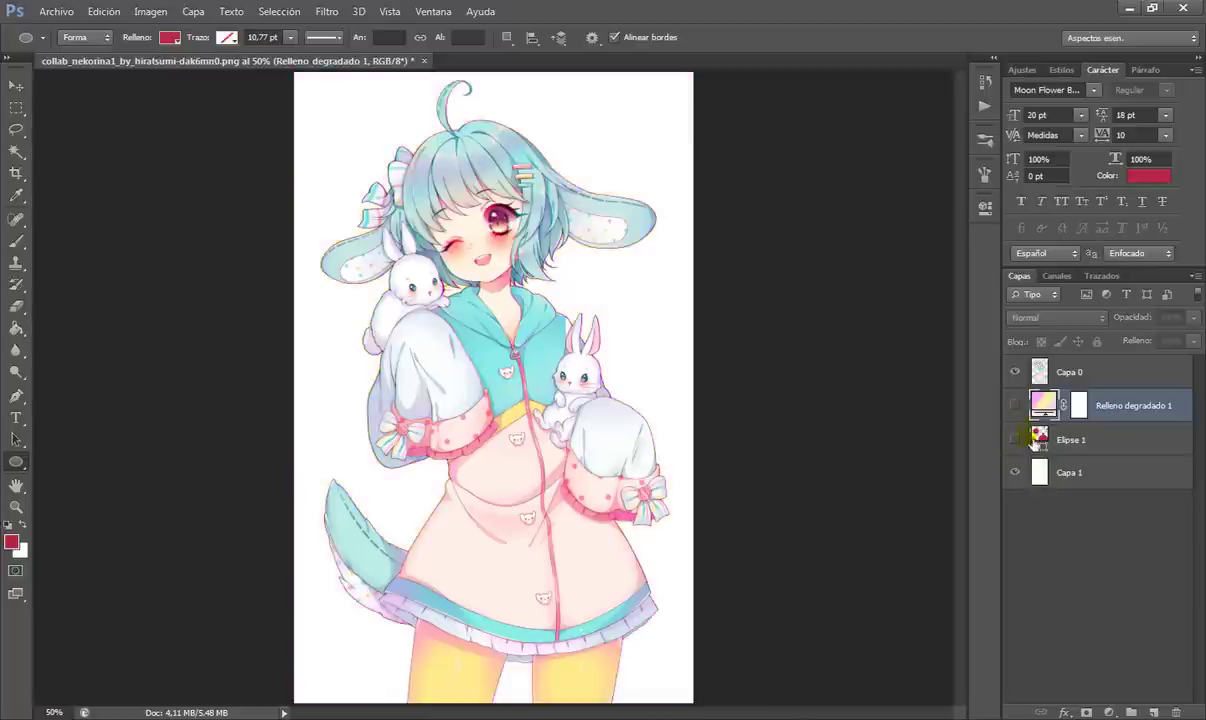
pyautogui.click(1016, 440)
pyautogui.click(1093, 445)
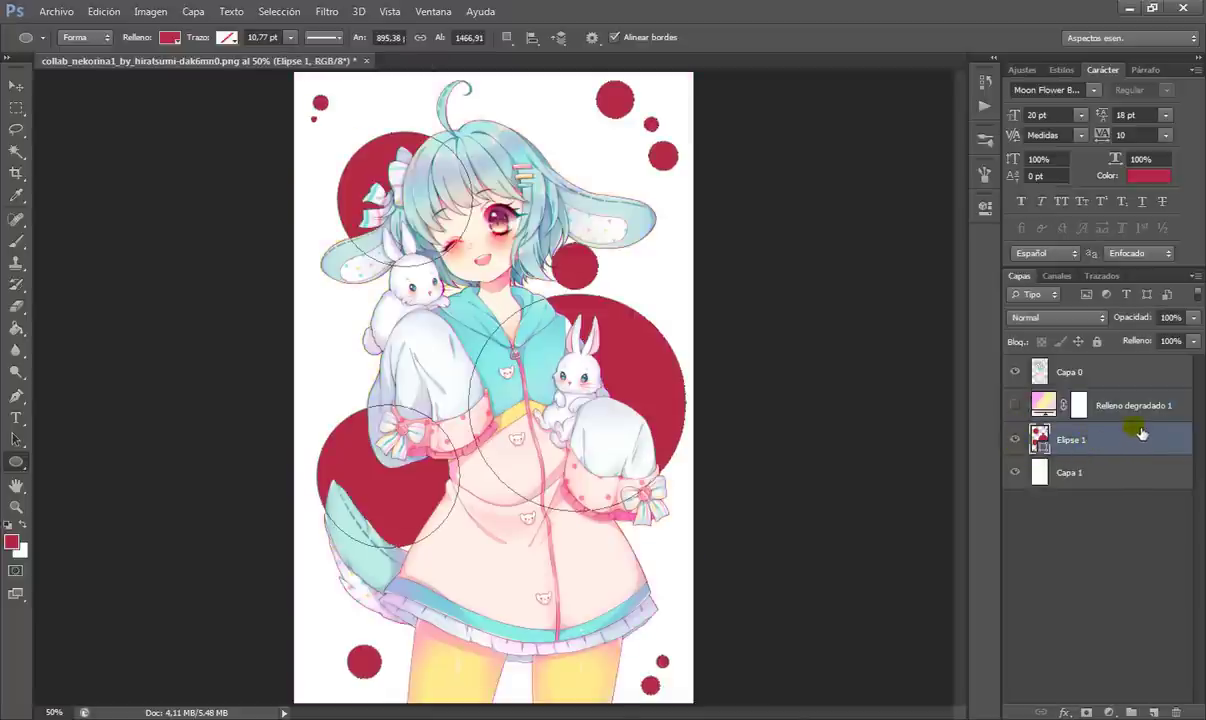
# - Show the gradient fill layer again and clip it to the circles layer with a clipping mask
pyautogui.click(1100, 405)
pyautogui.click(1015, 405)
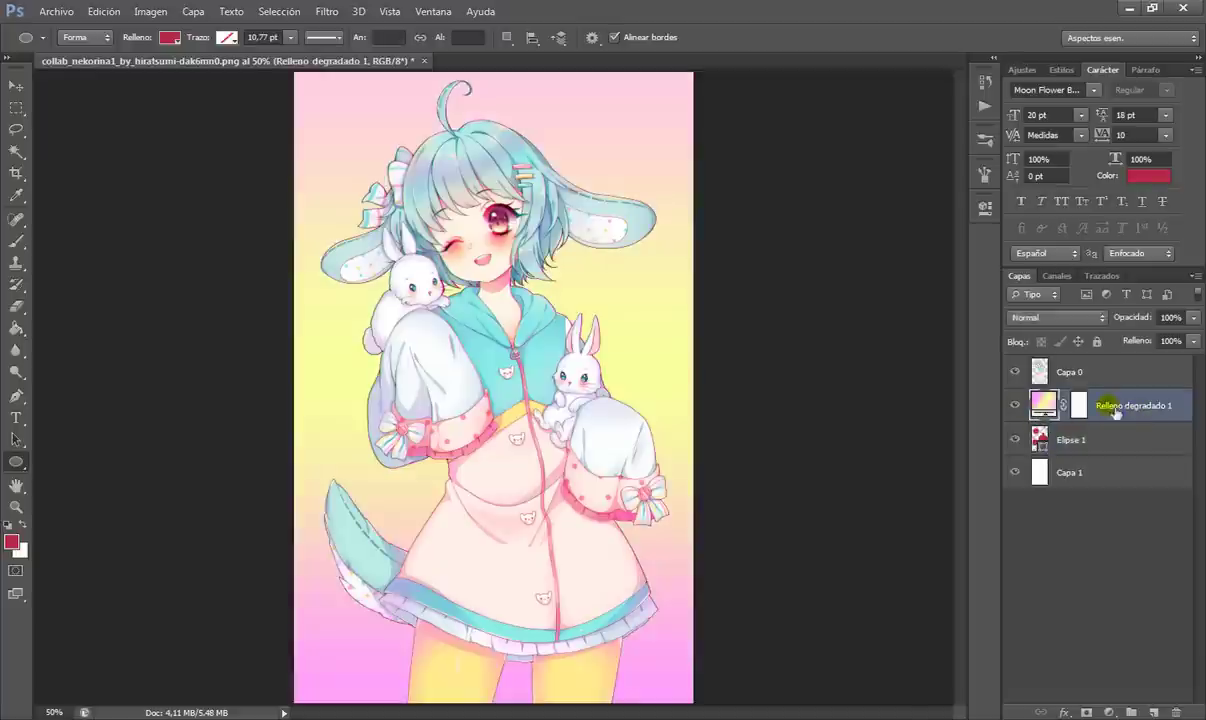
pyautogui.rightClick(1190, 408)
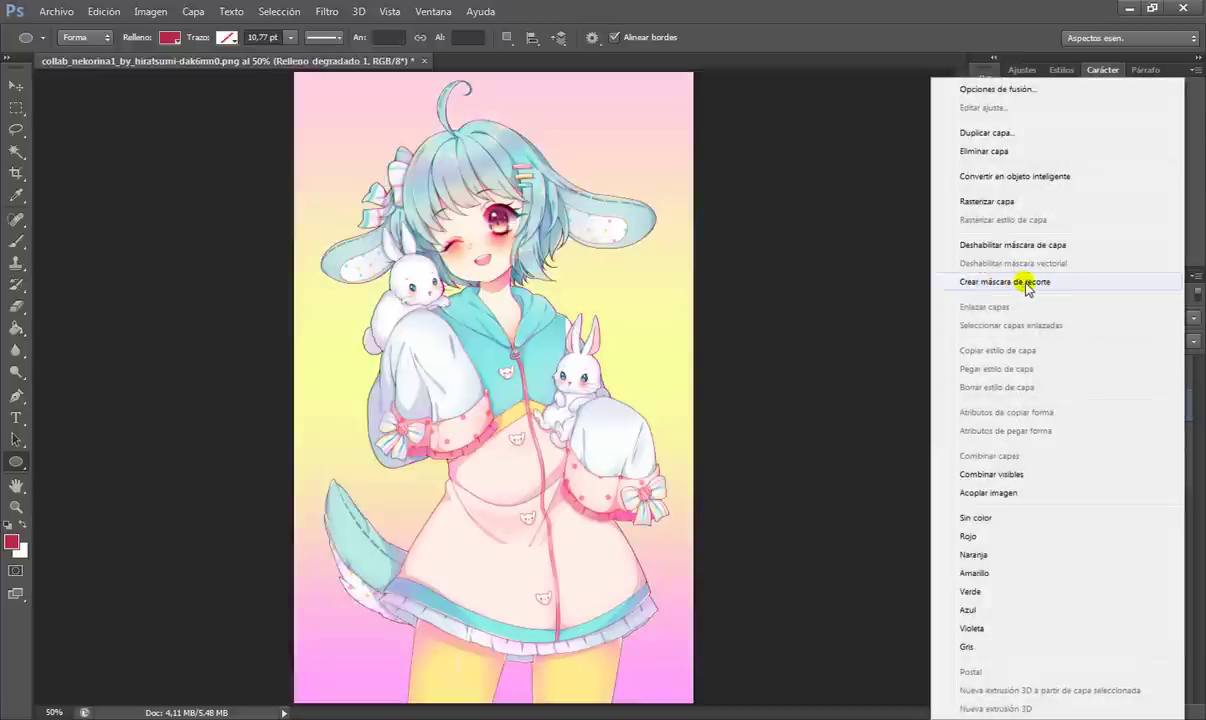
pyautogui.click(1035, 282)
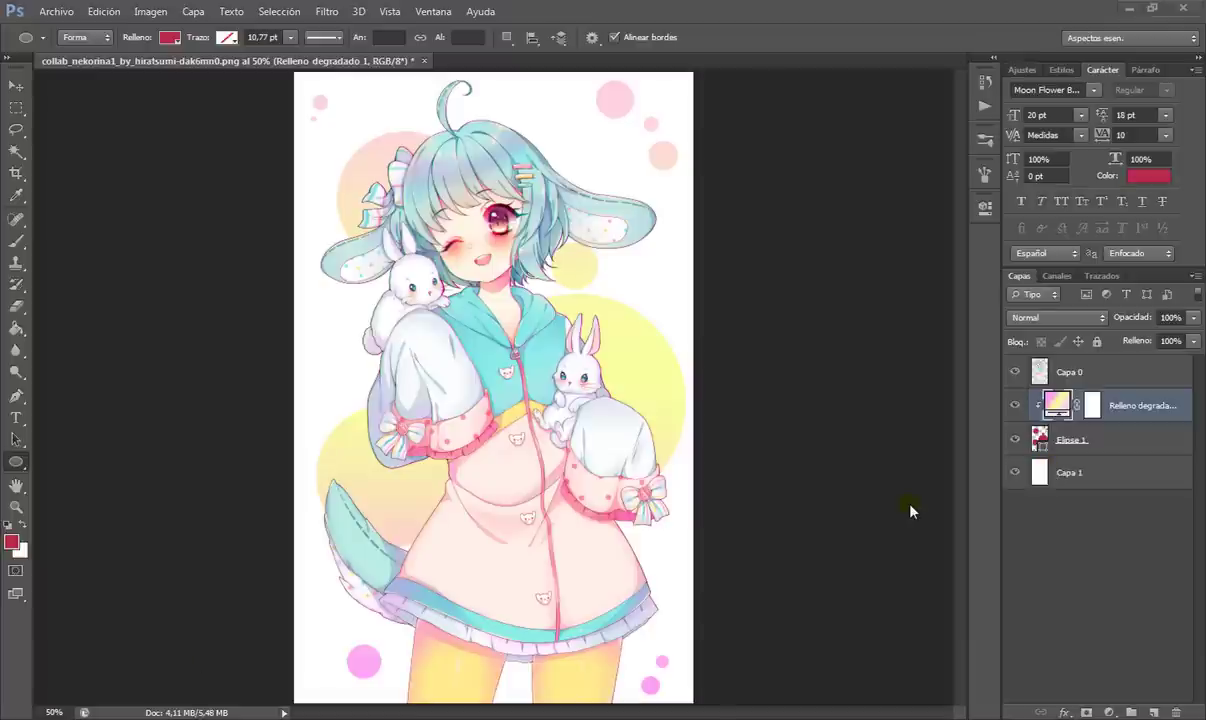
# - Switch to the file explorer, browse the texturas y recursos folder and open the round lace frame 42750841_p8 for viewing
pyautogui.hotkey('alt', 'Tab')
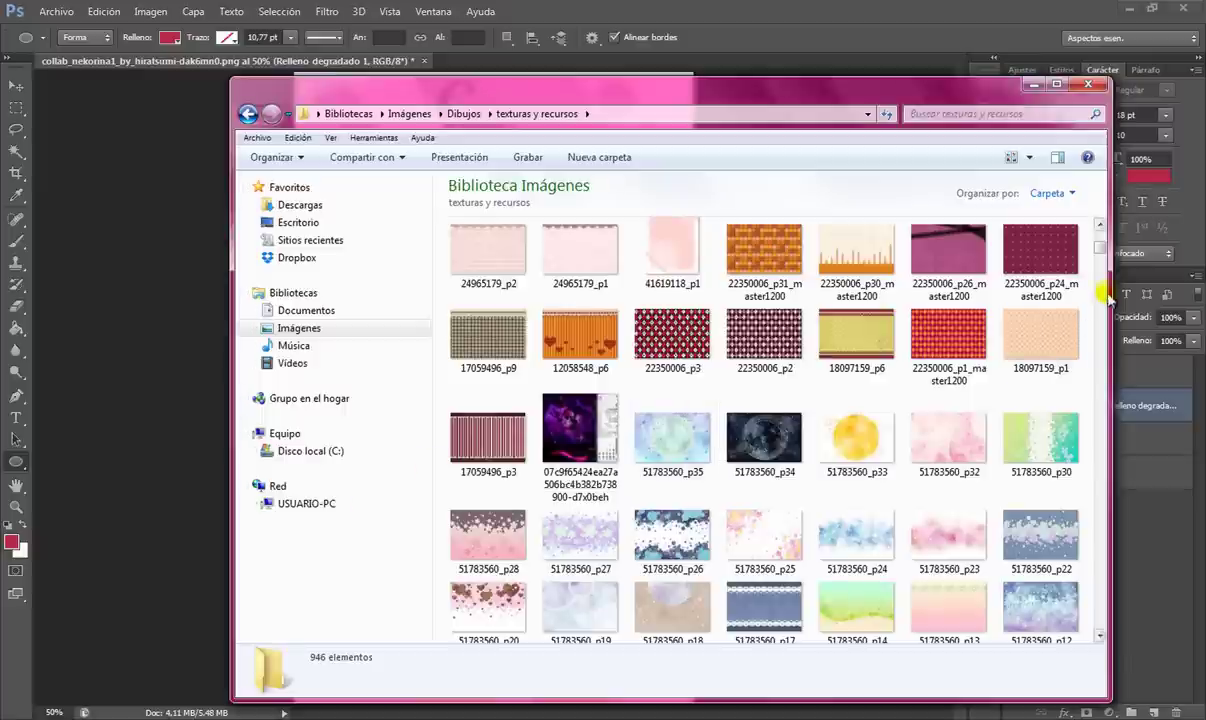
pyautogui.moveTo(1100, 250); pyautogui.dragTo(1093, 342)
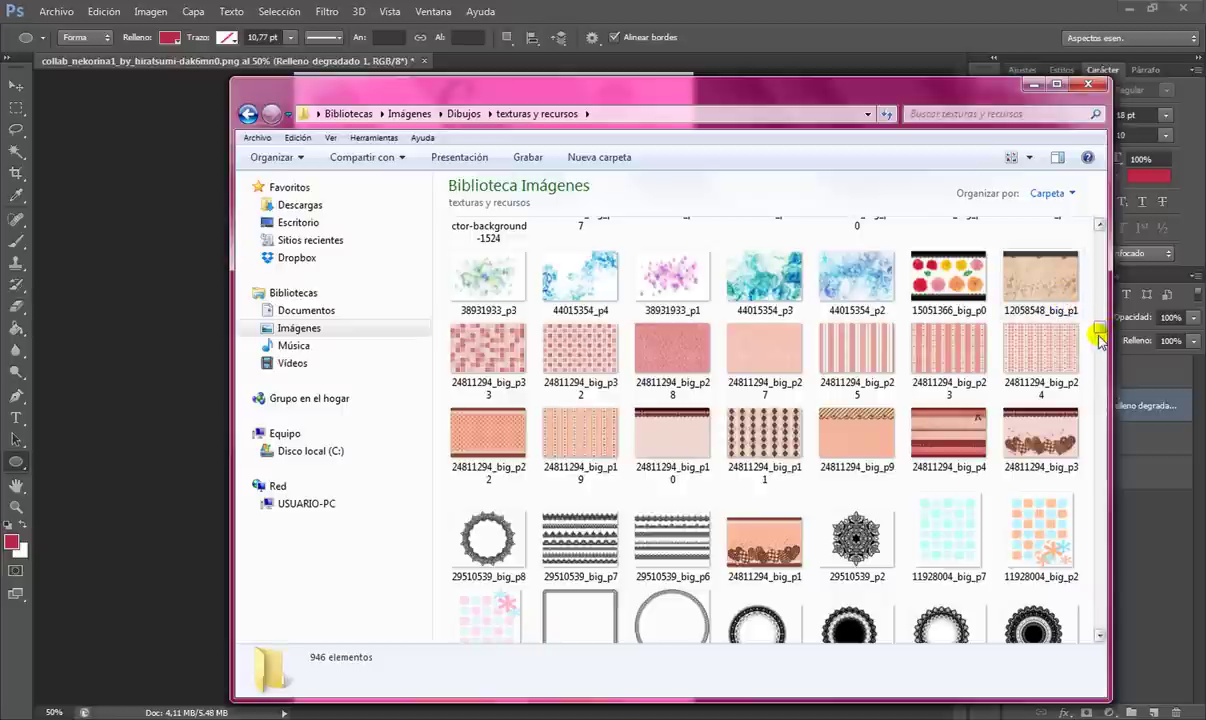
pyautogui.moveTo(1100, 335); pyautogui.dragTo(1098, 383)
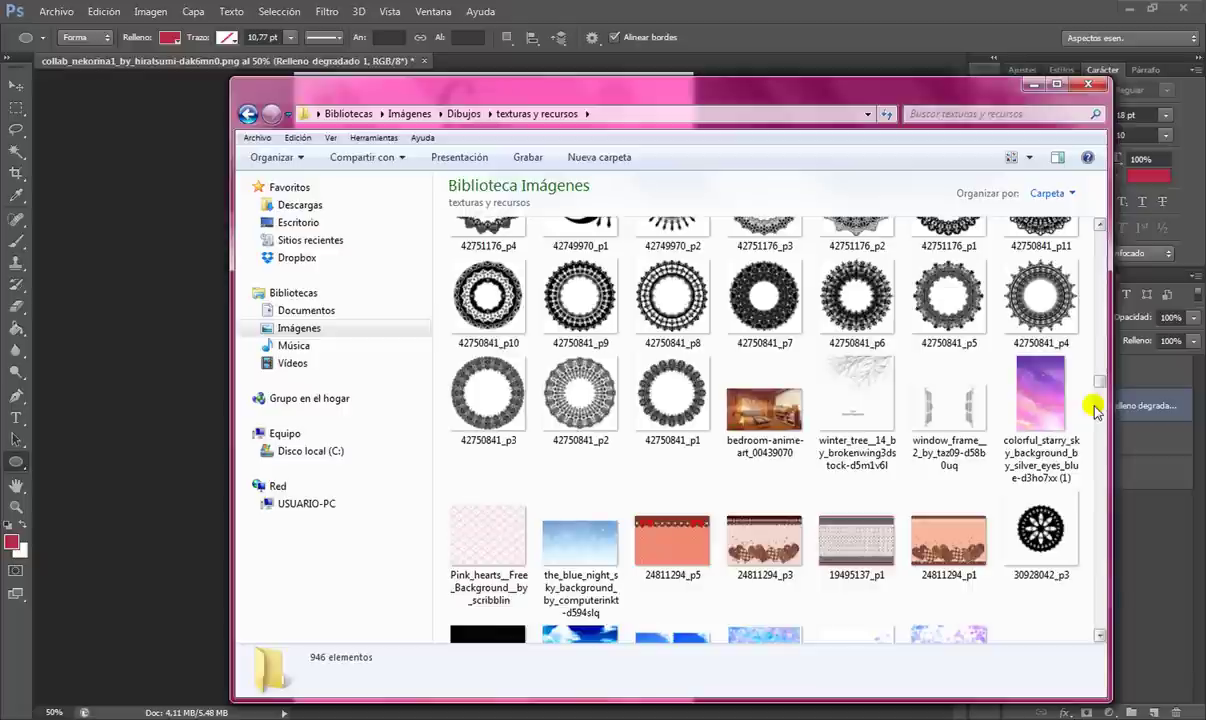
pyautogui.doubleClick(673, 298)
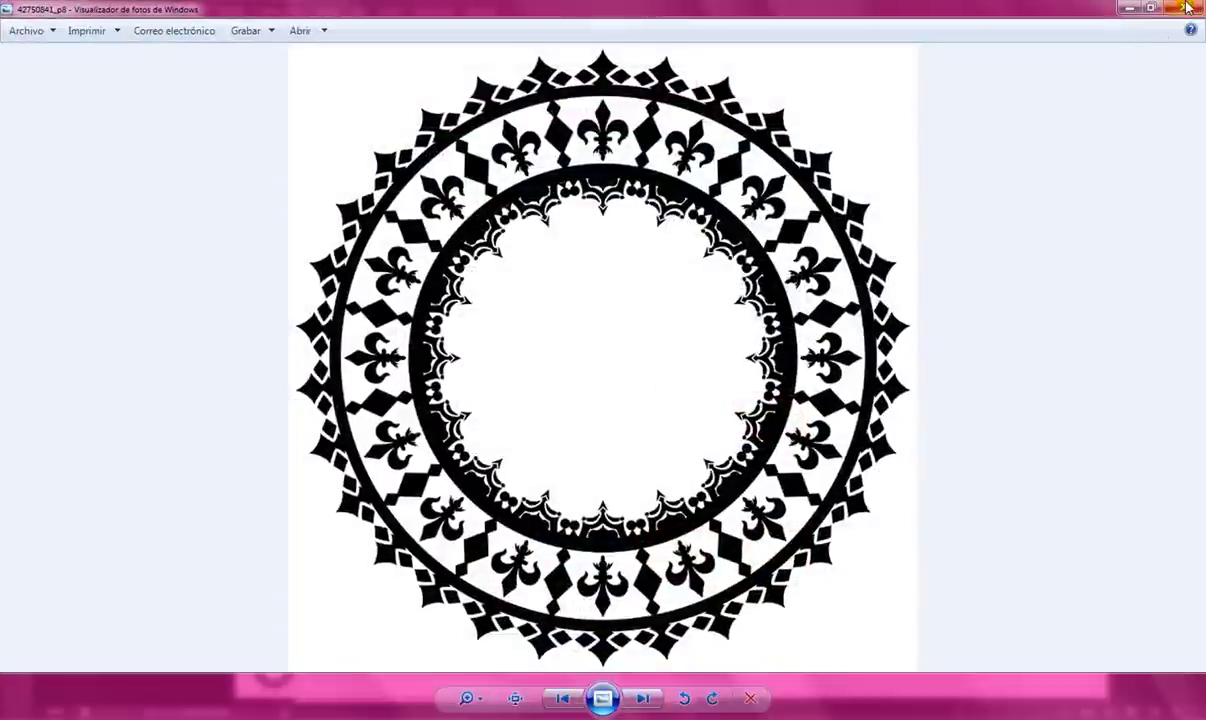
# - Place the 37634841_p6 lace and swirl texture behind the character and stretch it to cover the whole canvas
pyautogui.click(1150, 8)
pyautogui.click(1178, 11)
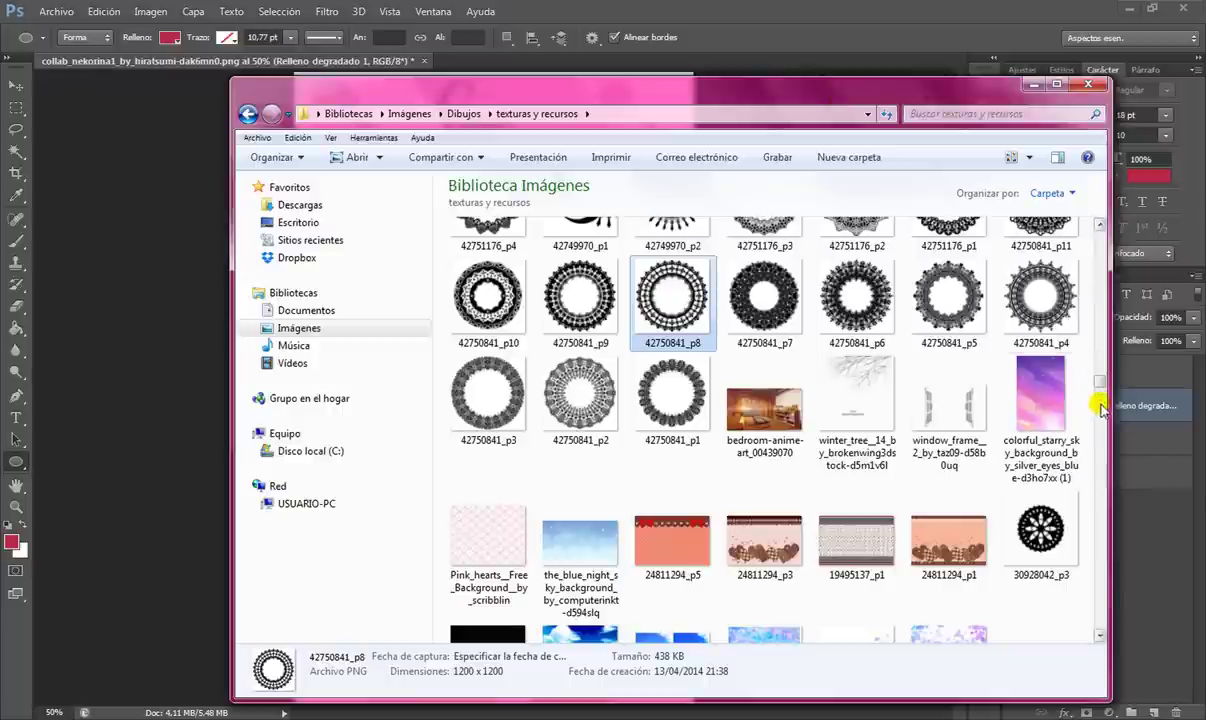
pyautogui.moveTo(1100, 384); pyautogui.dragTo(1102, 403)
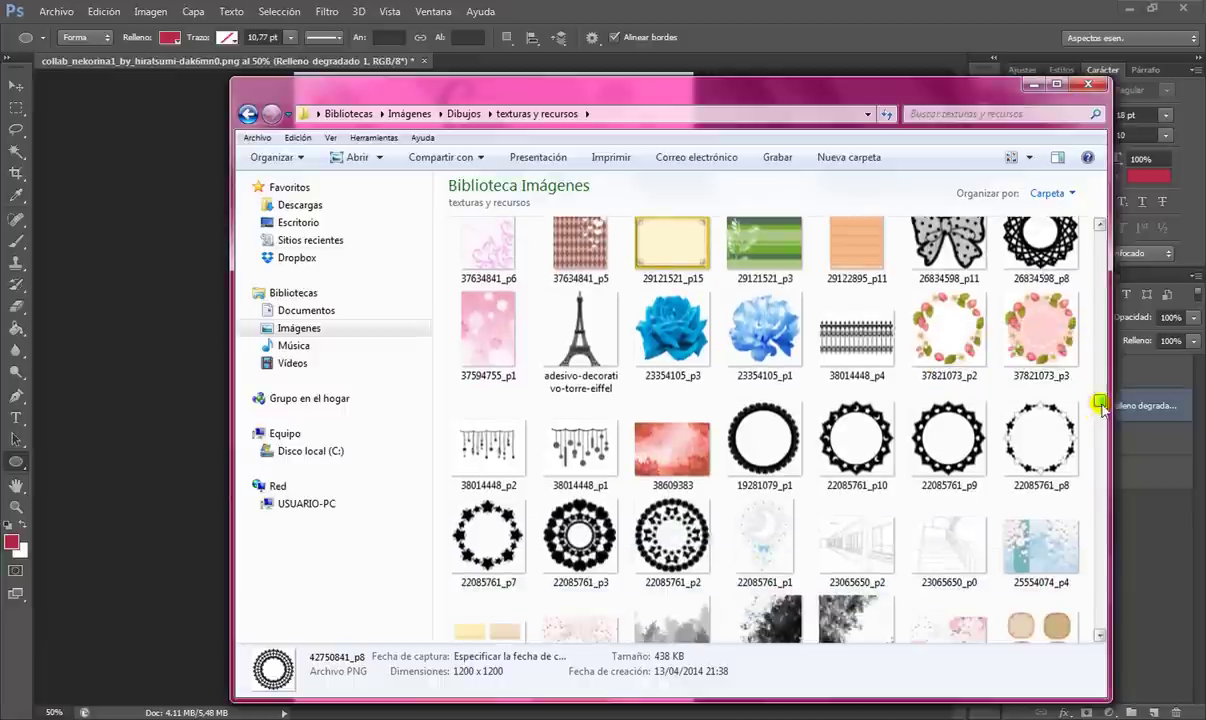
pyautogui.scroll(3, 1100, 402)
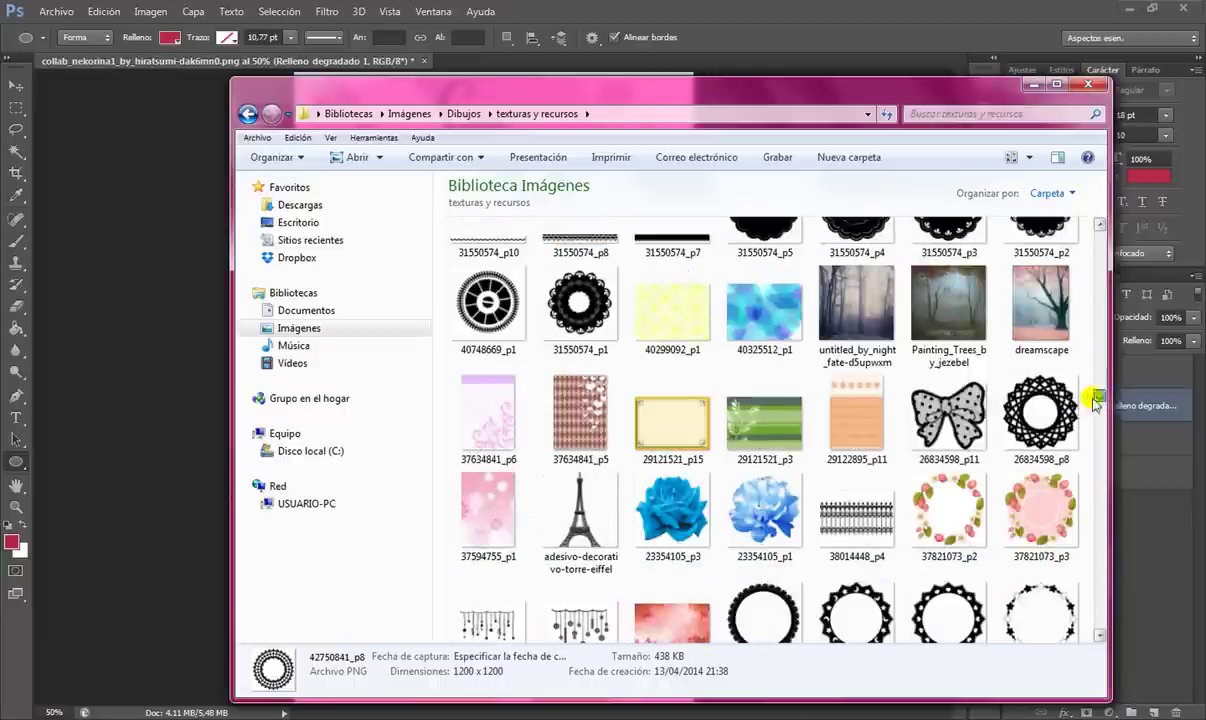
pyautogui.click(519, 415)
pyautogui.moveTo(519, 415); pyautogui.dragTo(237, 425)
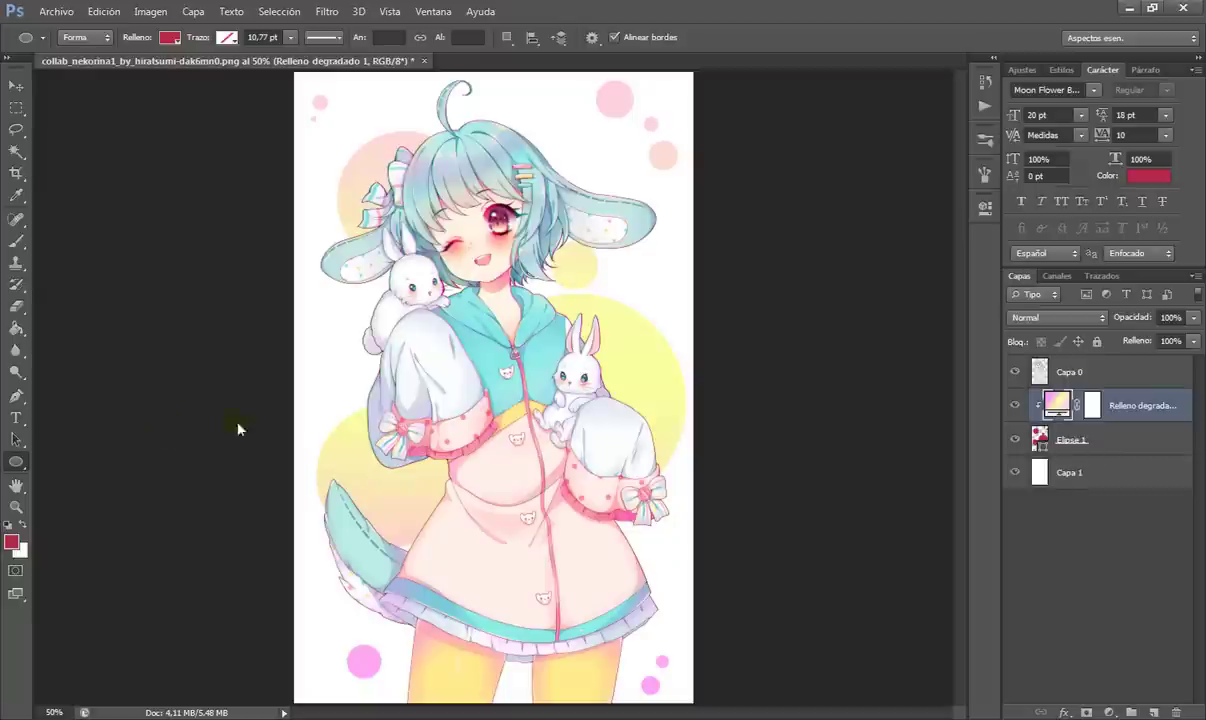
pyautogui.moveTo(468, 353); pyautogui.dragTo(270, 143)
pyautogui.moveTo(515, 419); pyautogui.dragTo(635, 530)
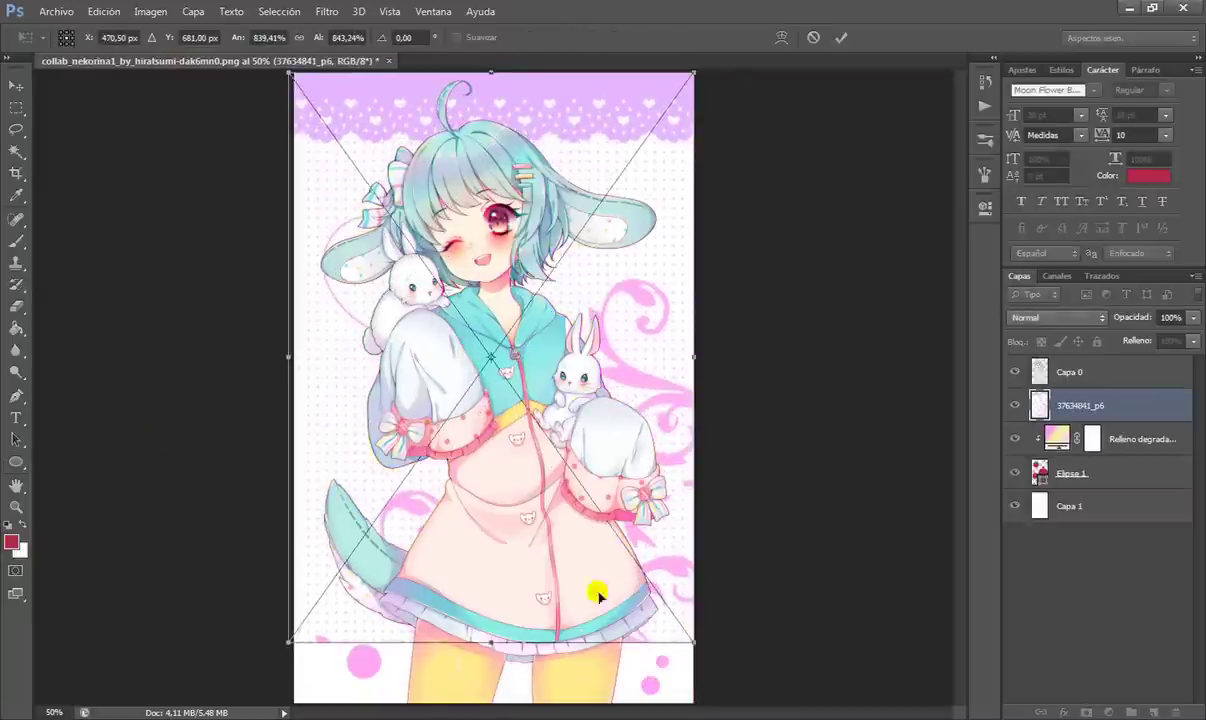
pyautogui.moveTo(491, 647); pyautogui.dragTo(503, 708)
pyautogui.press('Return')
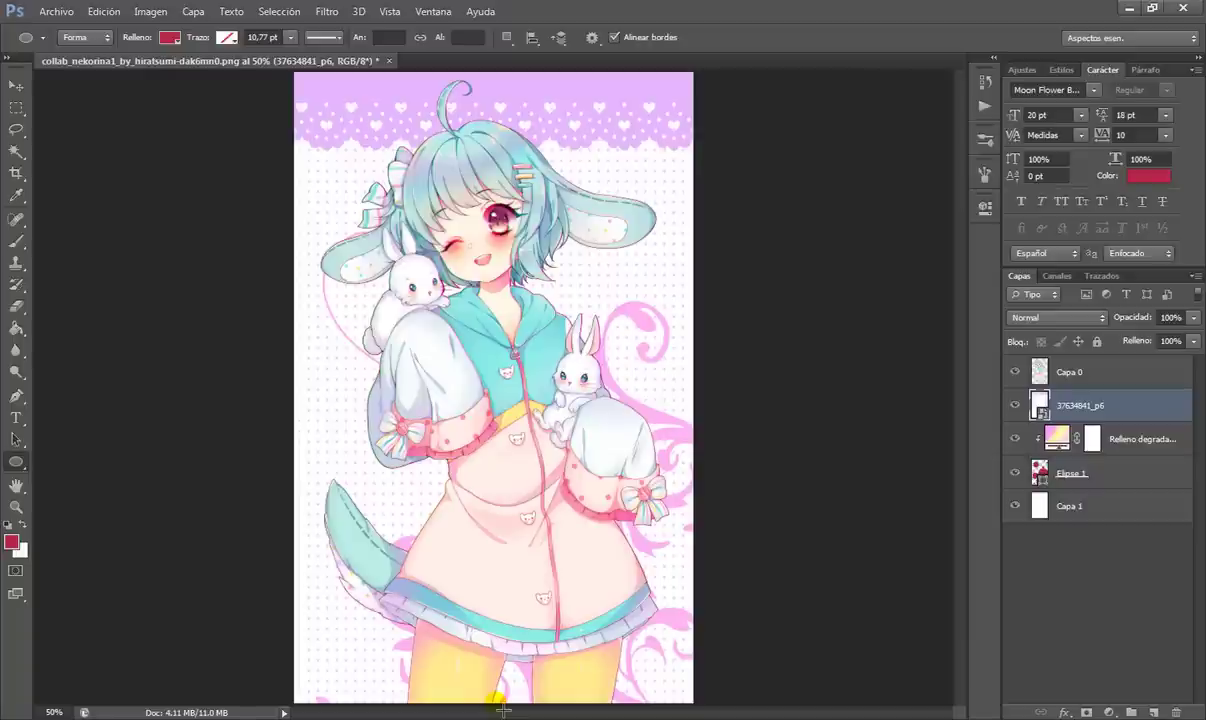
# - Place the brown dotted floral texture 29120792_p8 behind the character, rotate it -90° and scale it to cover the whole canvas
pyautogui.hotkey('alt', 'Tab')
pyautogui.scroll(-10, 1101, 410)
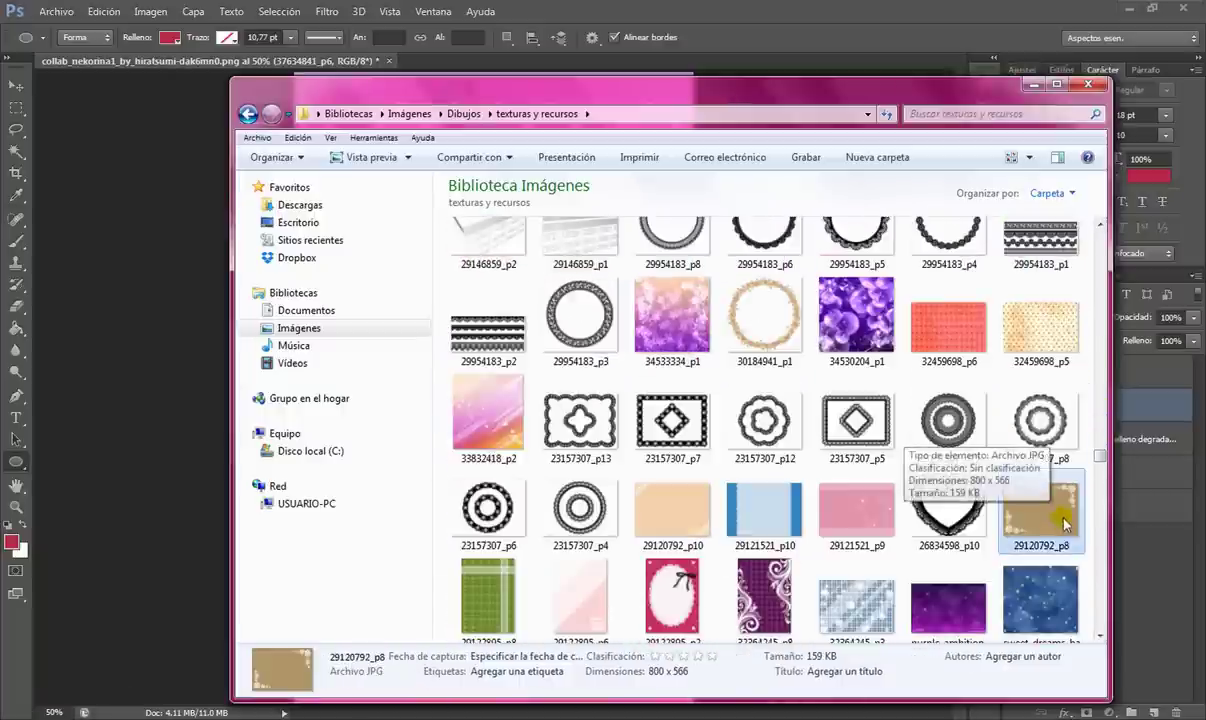
pyautogui.moveTo(1064, 524); pyautogui.dragTo(318, 493)
pyautogui.moveTo(721, 434); pyautogui.dragTo(555, 124)
pyautogui.moveTo(557, 320); pyautogui.dragTo(475, 170)
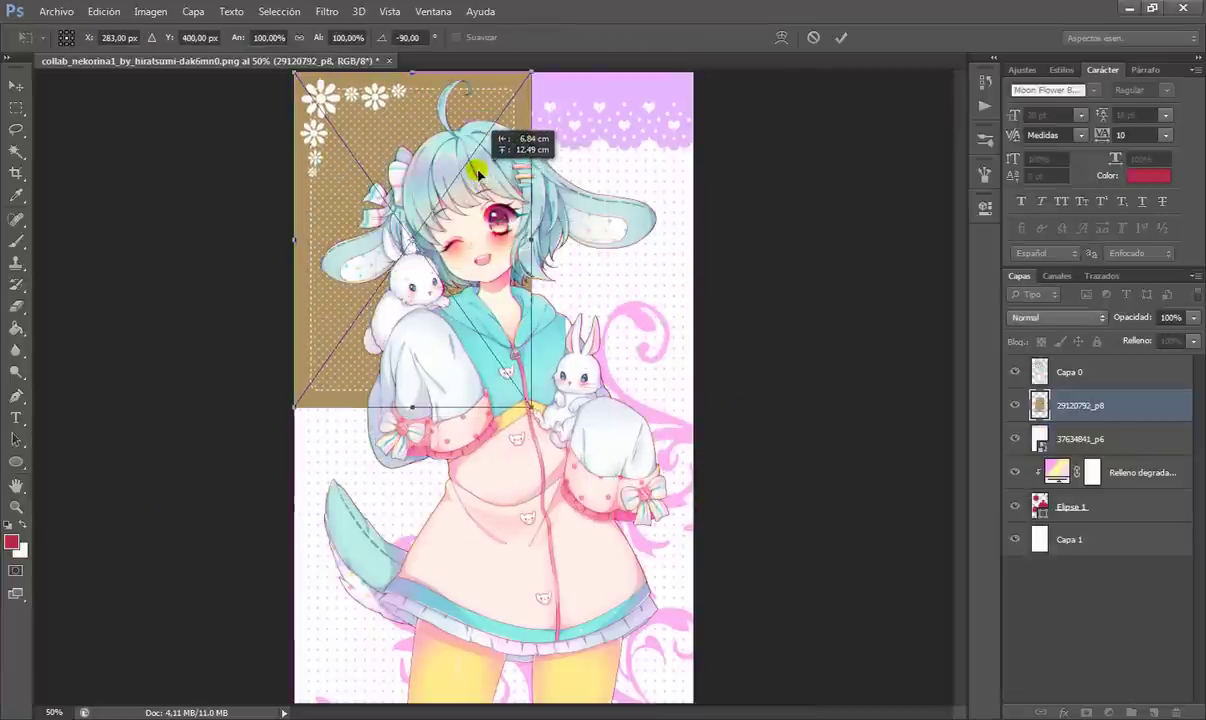
pyautogui.moveTo(538, 410); pyautogui.dragTo(690, 630)
pyautogui.moveTo(491, 632); pyautogui.dragTo(505, 710)
pyautogui.press('Return')
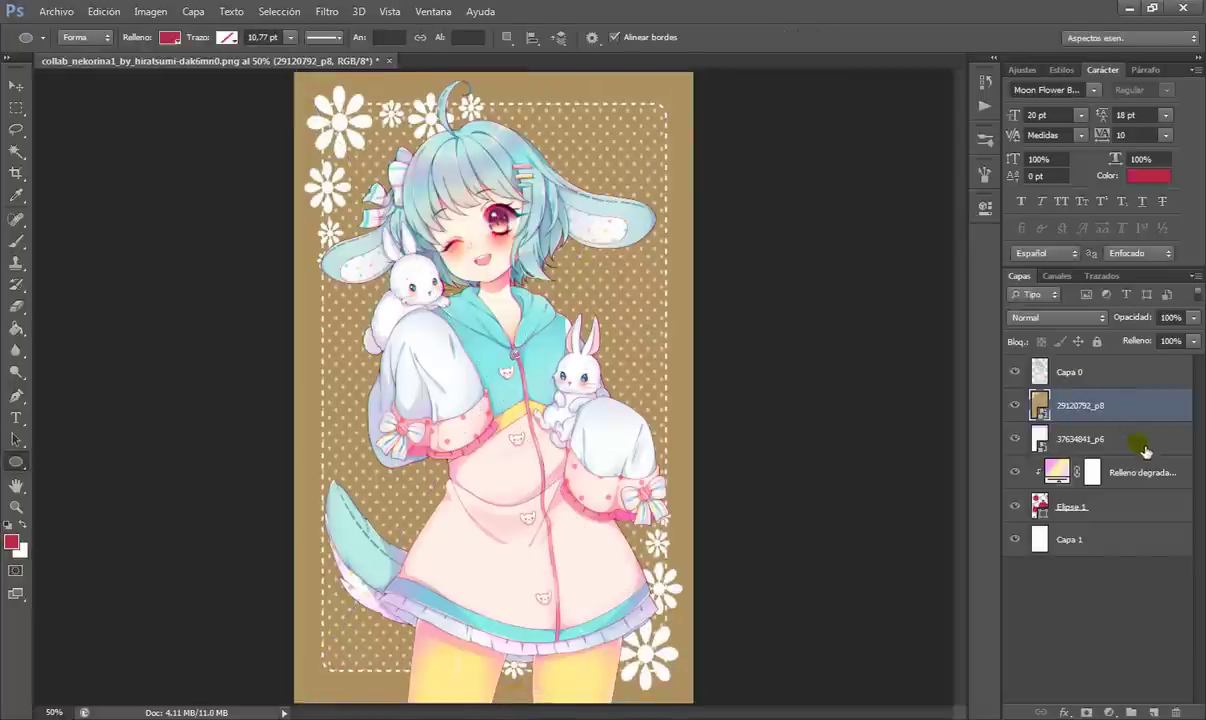
# - Delete the 37634841_p6 texture layer and inspect the floral background at 100% zoom
pyautogui.click(1143, 450)
pyautogui.press('Delete')
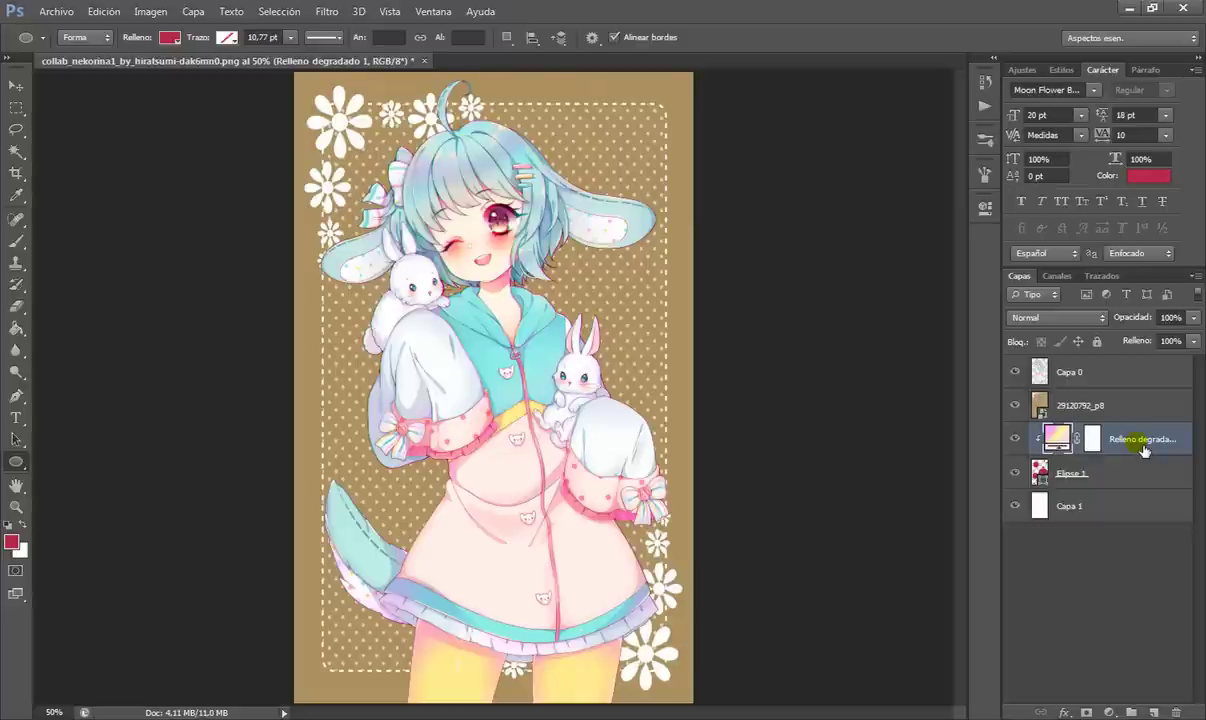
pyautogui.hotkey('ctrl', '1')
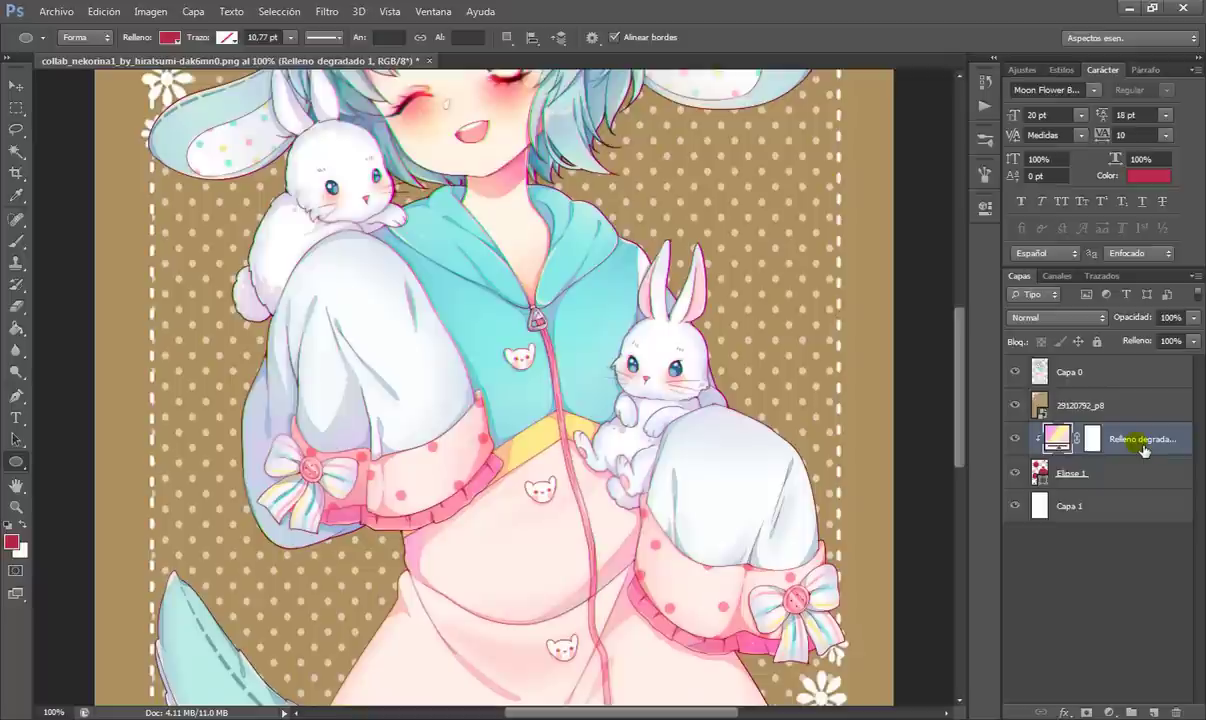
pyautogui.moveTo(551, 168); pyautogui.dragTo(568, 530)
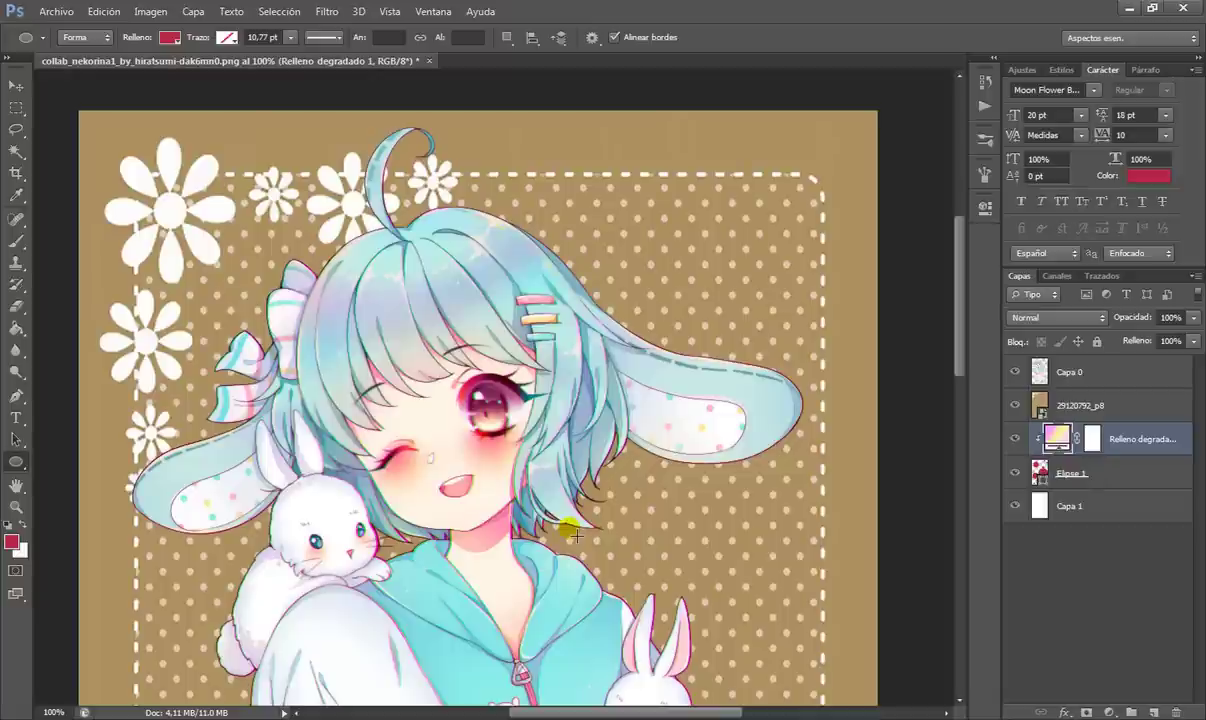
pyautogui.hotkey('ctrl', '-')
pyautogui.hotkey('ctrl', '-')
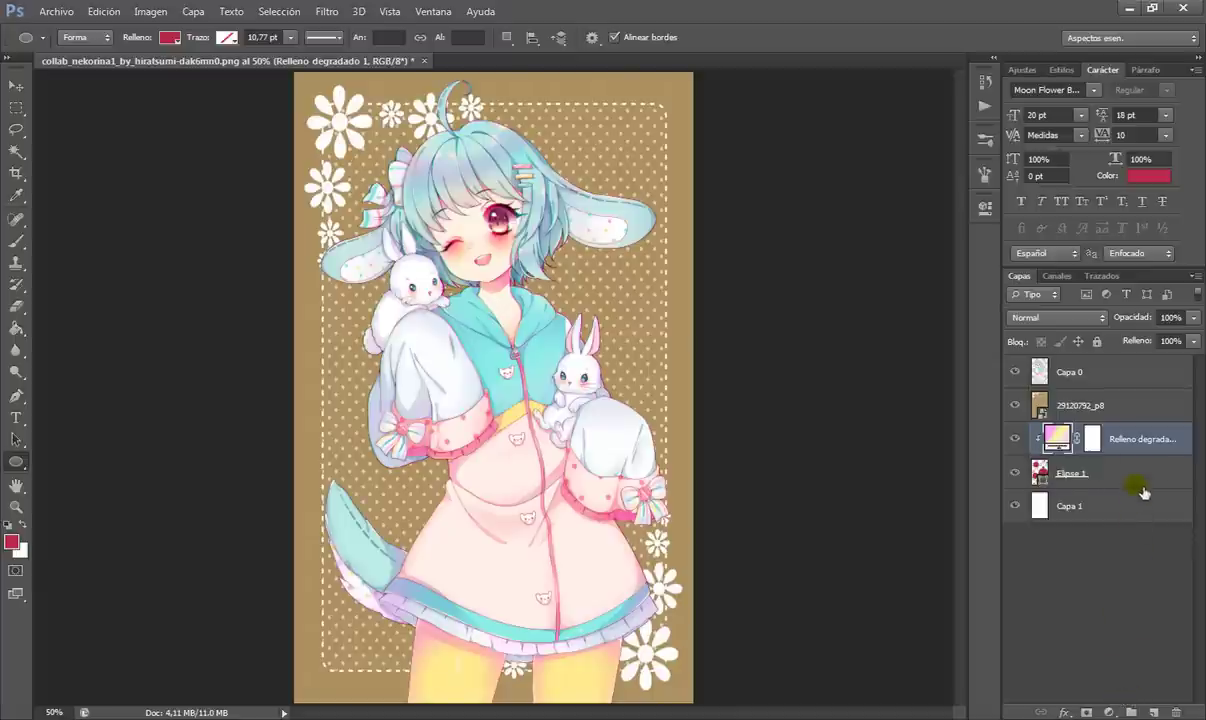
# - Add a Hue/Saturation adjustment directly above the 29120792_p8 layer with hue -62, saturation +83 and lightness +67
pyautogui.click(1111, 712)
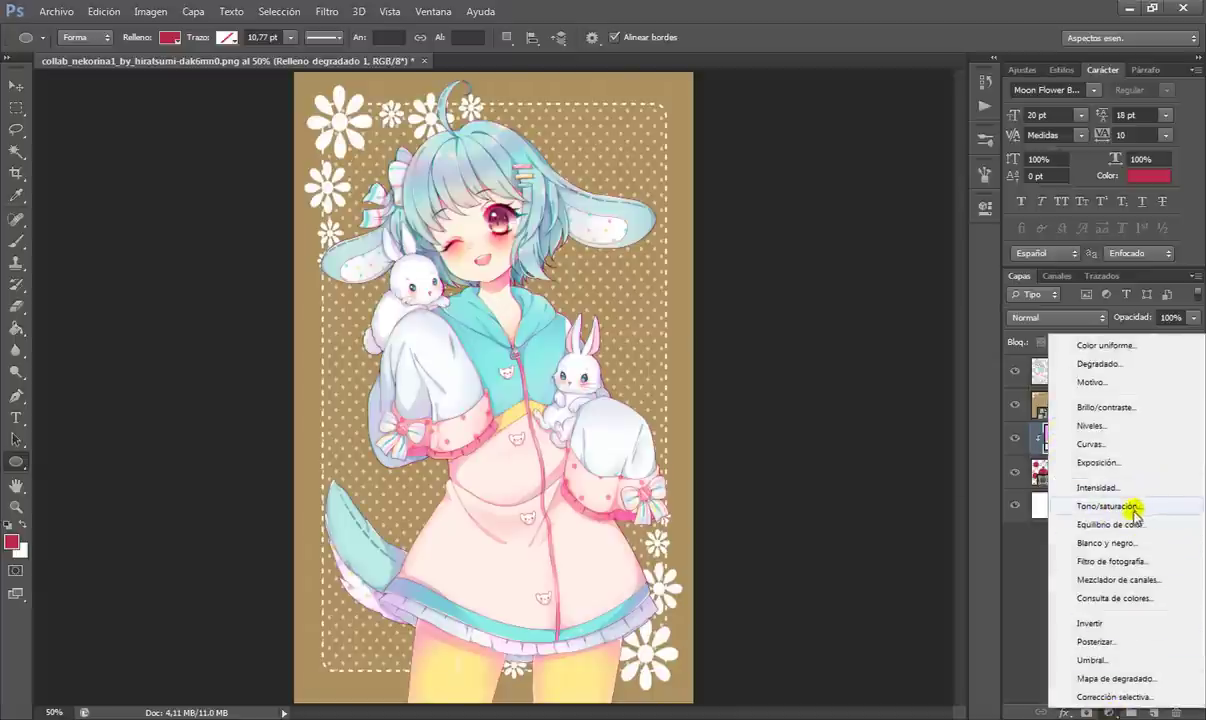
pyautogui.click(1060, 505)
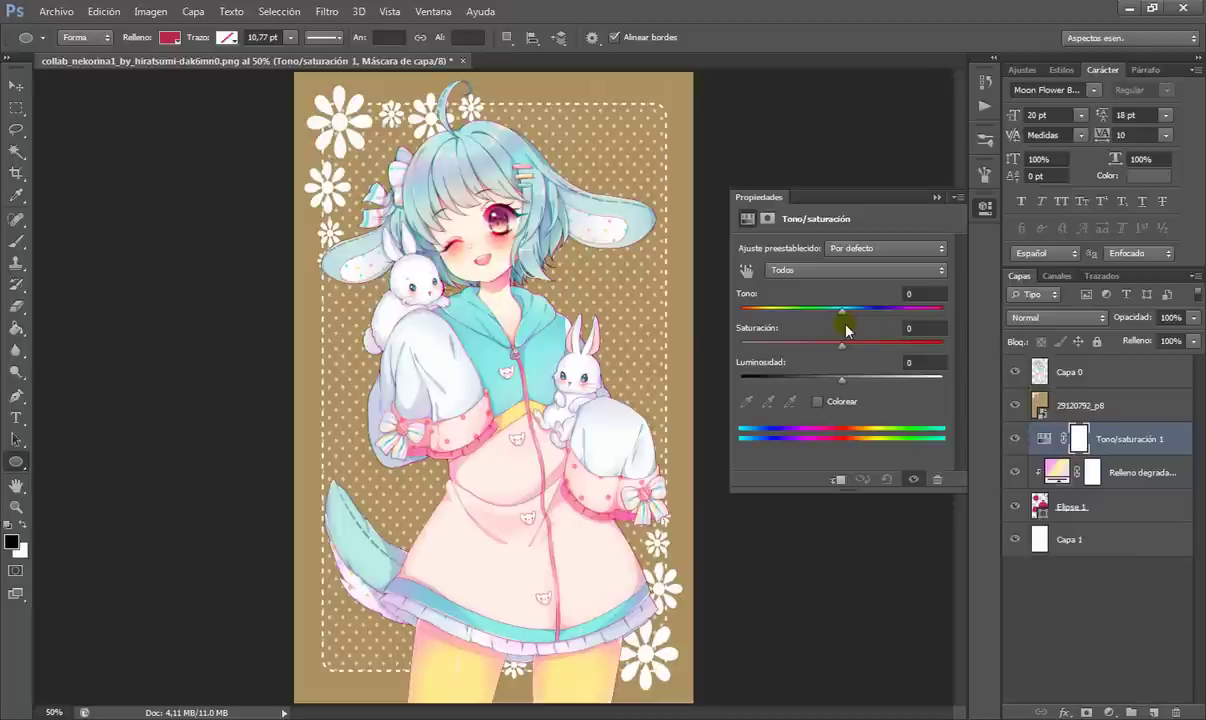
pyautogui.moveTo(842, 311); pyautogui.dragTo(903, 313)
pyautogui.moveTo(1045, 439); pyautogui.dragTo(1050, 410)
pyautogui.moveTo(903, 311); pyautogui.dragTo(774, 311)
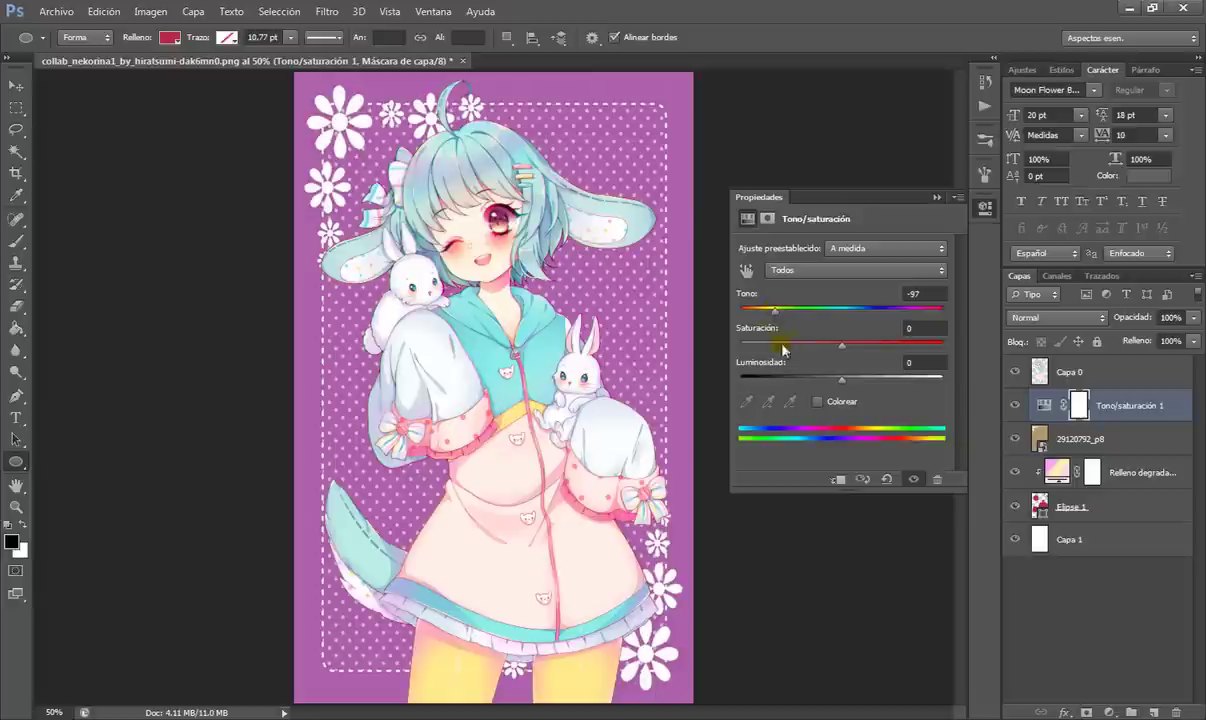
pyautogui.moveTo(869, 387); pyautogui.dragTo(911, 378)
pyautogui.moveTo(841, 345); pyautogui.dragTo(925, 347)
pyautogui.moveTo(765, 314); pyautogui.dragTo(784, 312)
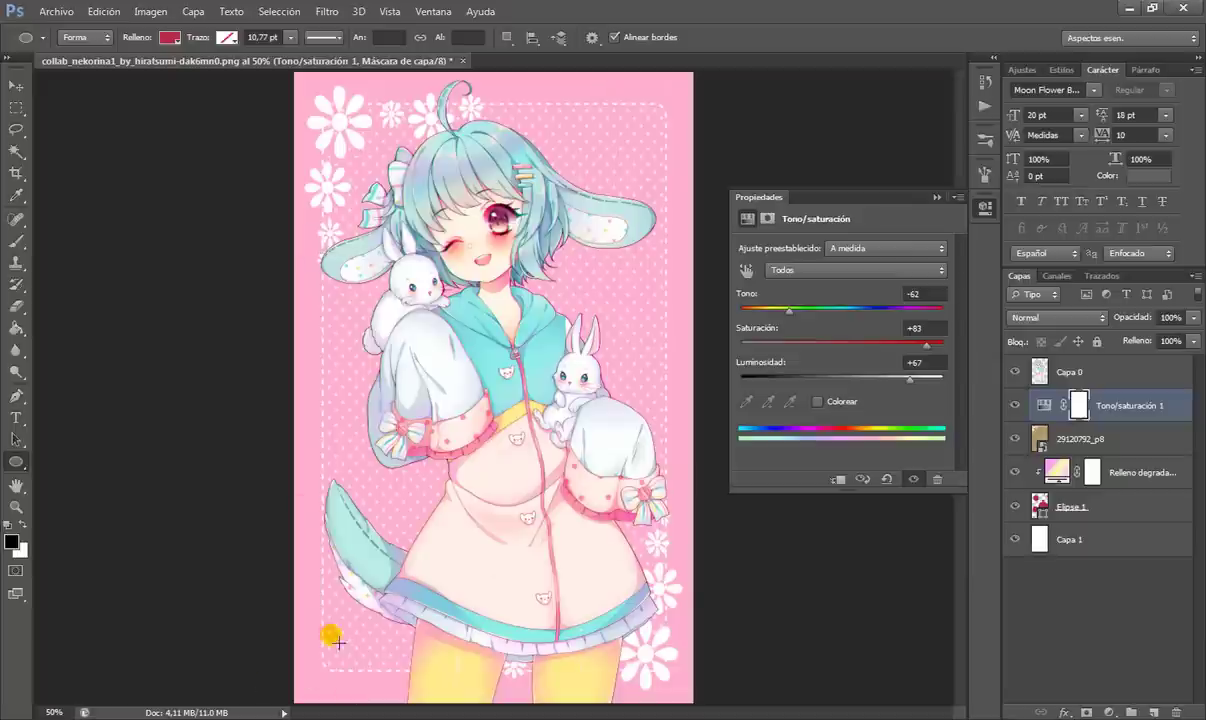
# - Place the 19640104_p1 - copia texture across the lower half of the canvas and set its blend mode to Superponer
pyautogui.hotkey('alt', 'Tab')
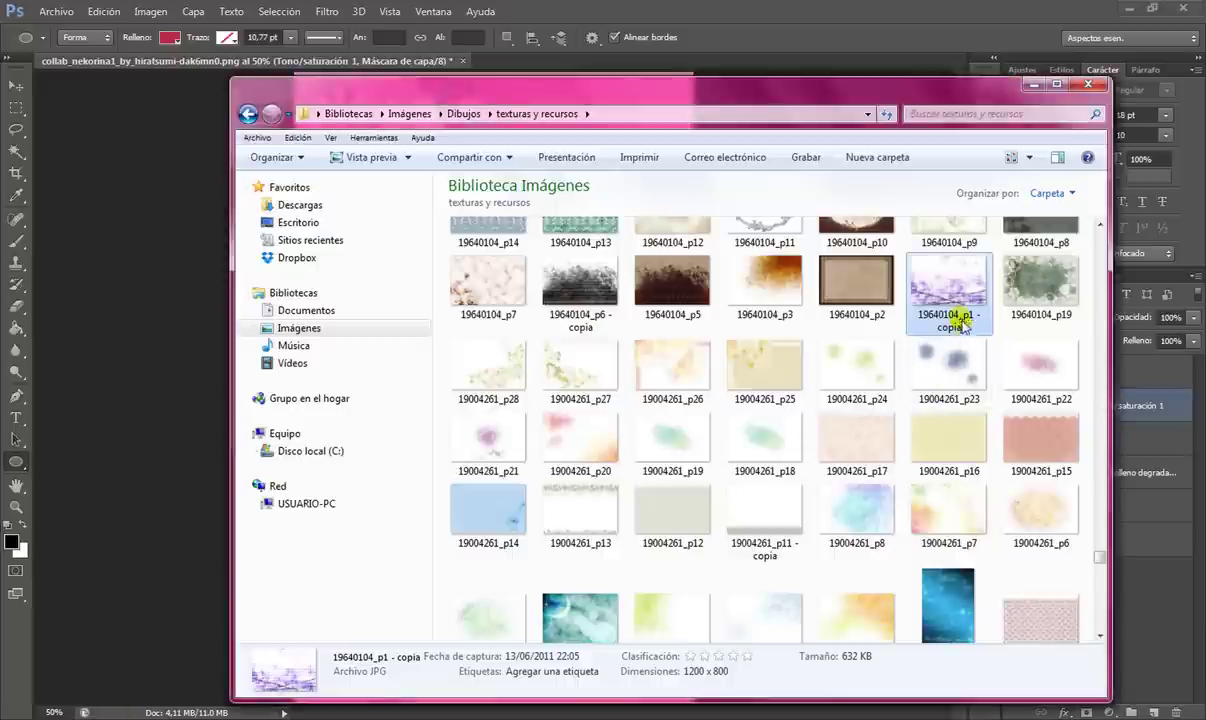
pyautogui.moveTo(945, 292); pyautogui.dragTo(108, 650)
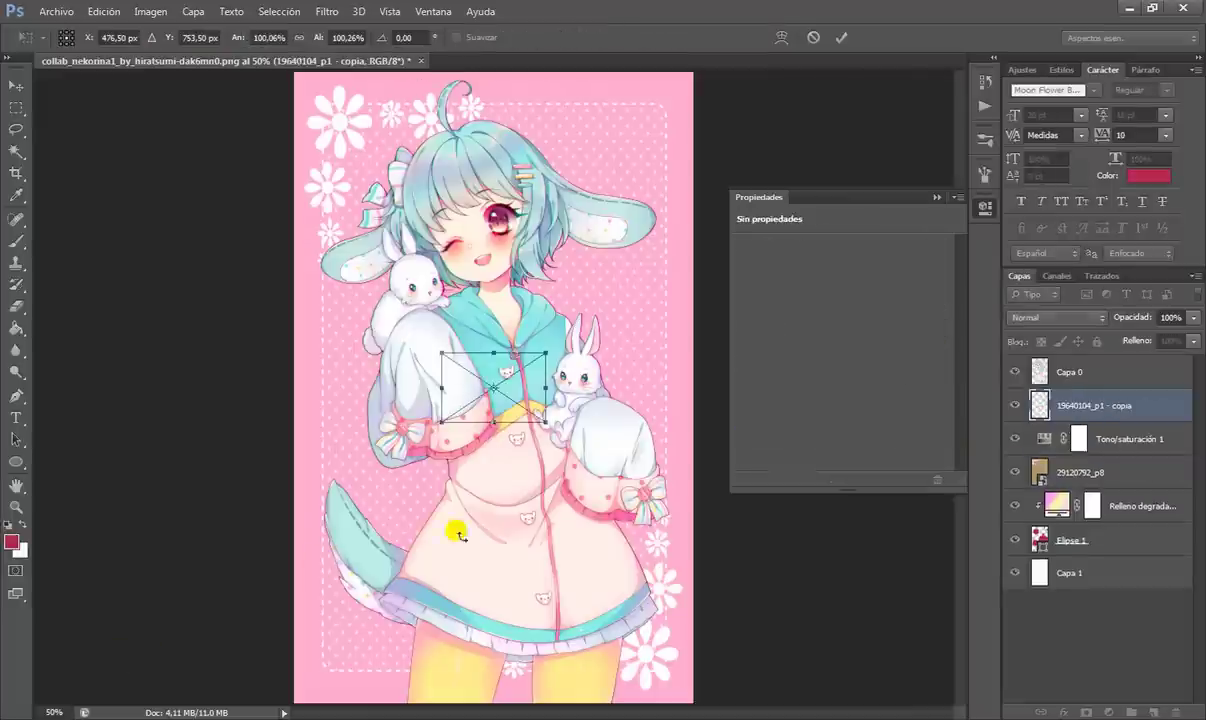
pyautogui.moveTo(557, 371); pyautogui.dragTo(790, 388)
pyautogui.moveTo(568, 468); pyautogui.dragTo(511, 452)
pyautogui.press('Return')
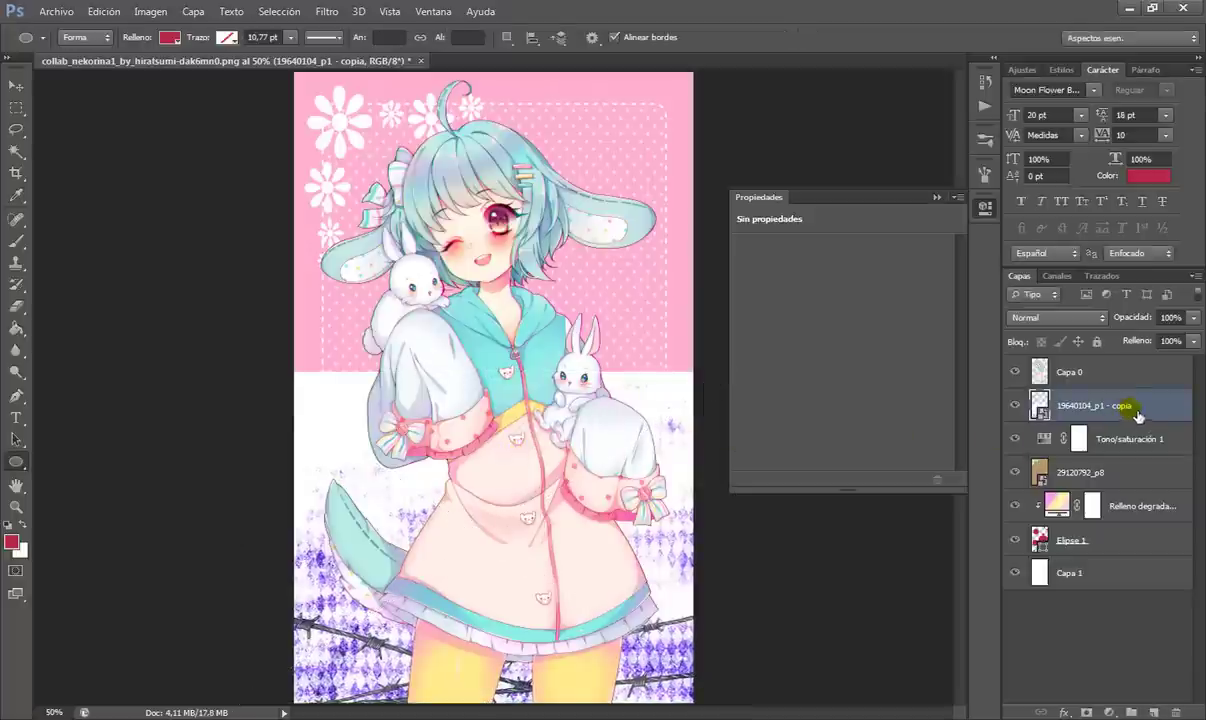
pyautogui.click(1068, 322)
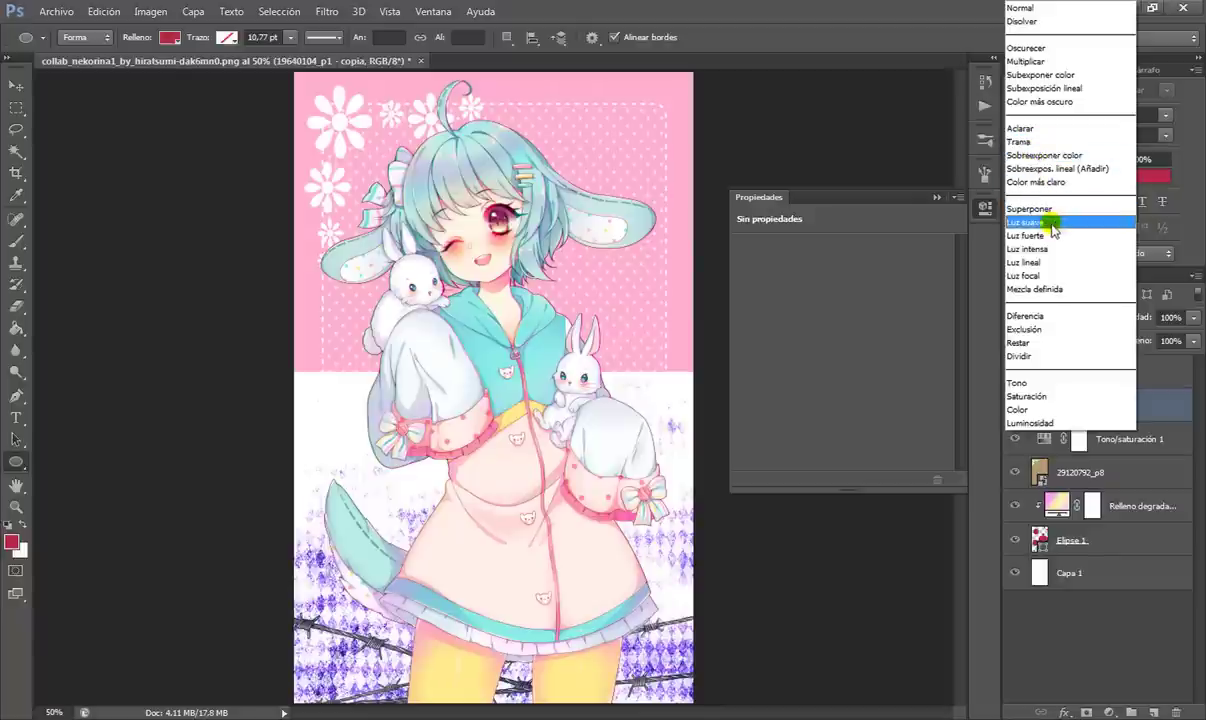
pyautogui.click(1053, 209)
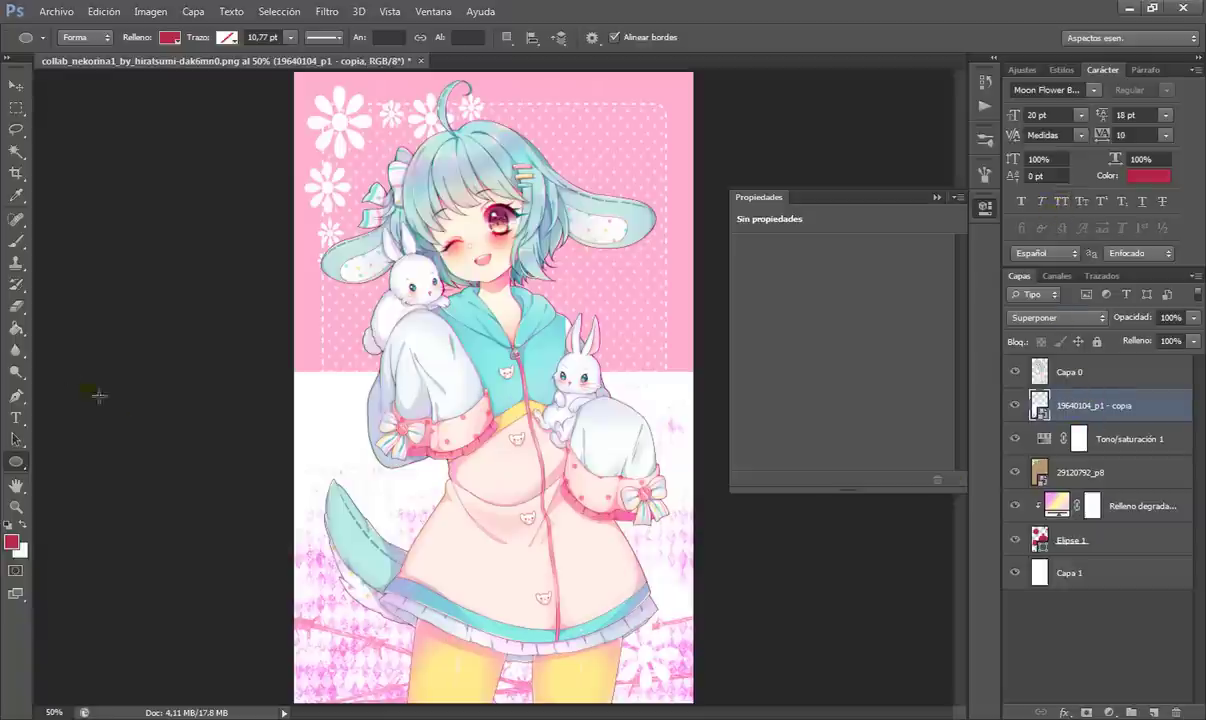
# - Rasterize the 19640104_p1 - copia layer and try erasing its hard upper edge with the Eraser
pyautogui.click(16, 307)
pyautogui.click(323, 193)
pyautogui.click(1078, 405)
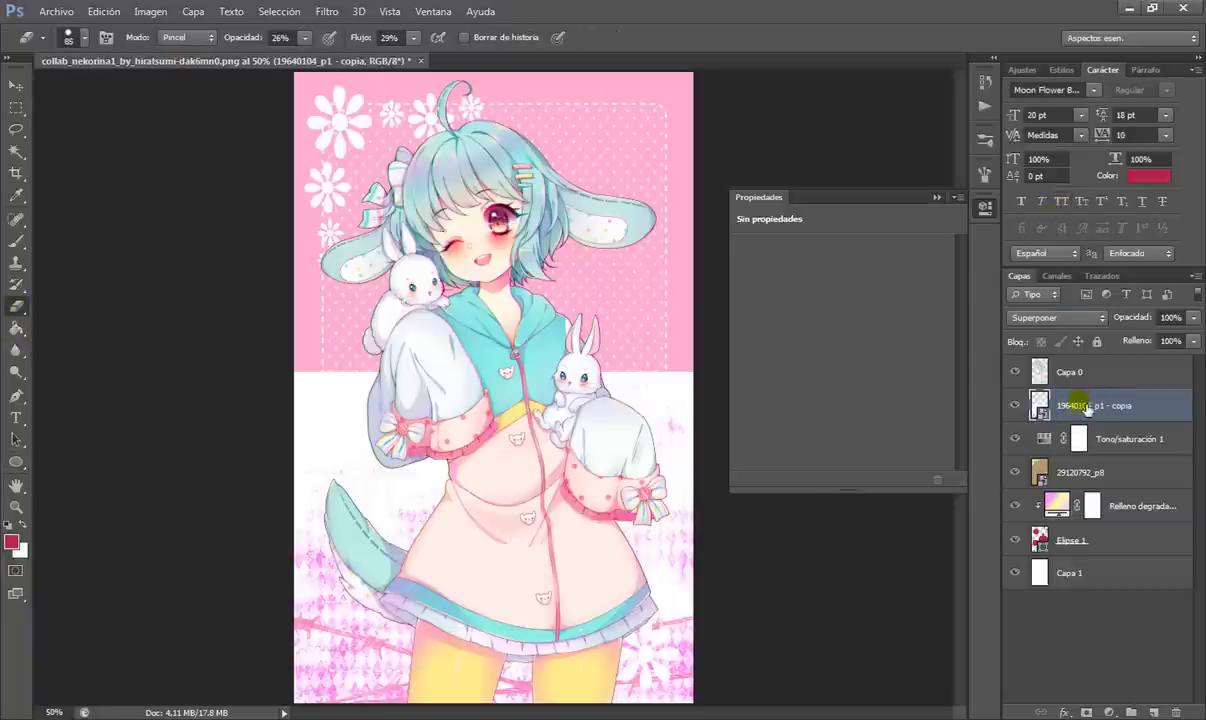
pyautogui.click(598, 395)
pyautogui.click(562, 288)
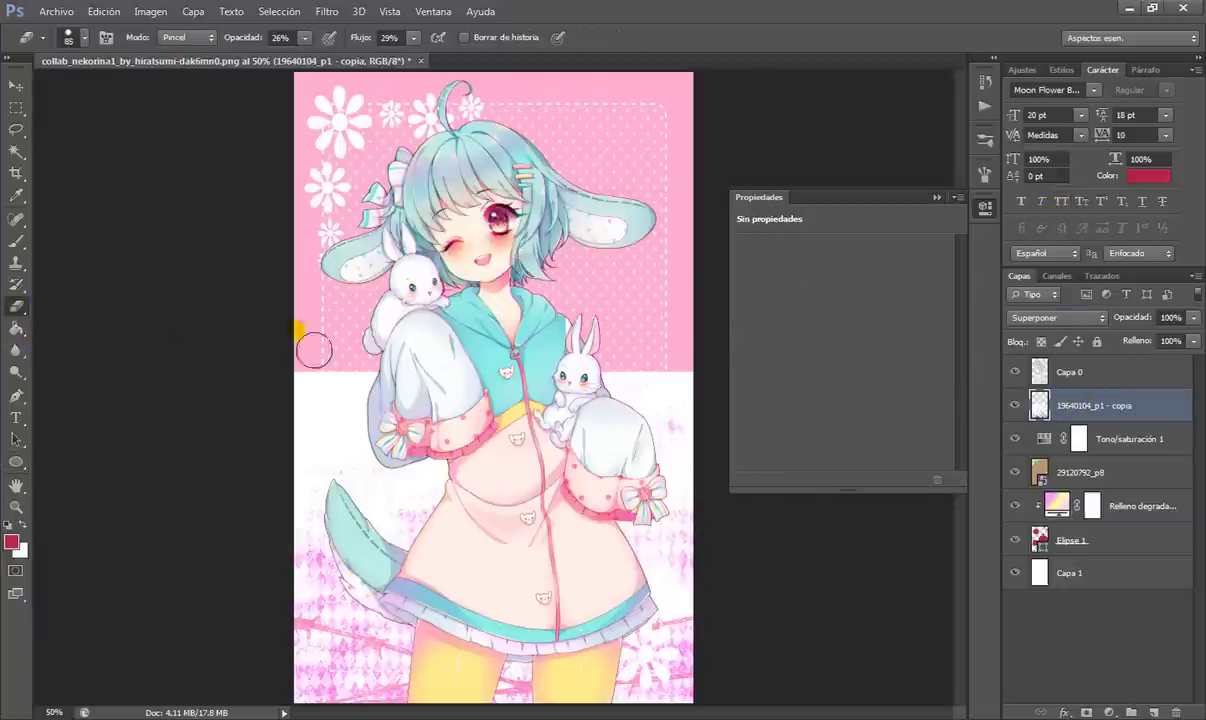
pyautogui.moveTo(313, 349)
pyautogui.mouseDown()
pyautogui.moveTo(332, 352)
pyautogui.moveTo(326, 400)
pyautogui.moveTo(356, 395)
pyautogui.mouseUp()
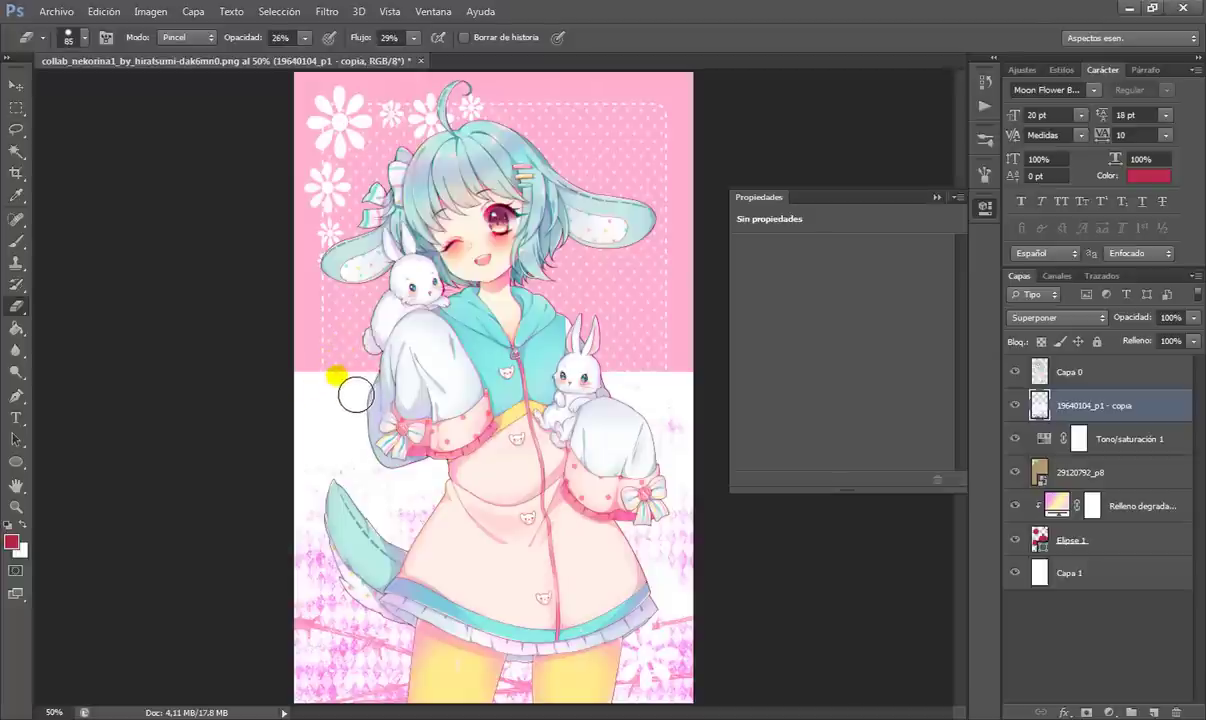
# - Set the Eraser to size 277, opacity 60% and flow 17%, and fade out the texture's upper edge on both sides
pyautogui.click(86, 47)
pyautogui.moveTo(110, 84); pyautogui.dragTo(148, 84)
pyautogui.click(409, 43)
pyautogui.moveTo(387, 55); pyautogui.dragTo(375, 55)
pyautogui.click(304, 37)
pyautogui.moveTo(283, 55); pyautogui.dragTo(318, 55)
pyautogui.moveTo(328, 361); pyautogui.dragTo(372, 511)
pyautogui.moveTo(657, 353); pyautogui.dragTo(751, 423)
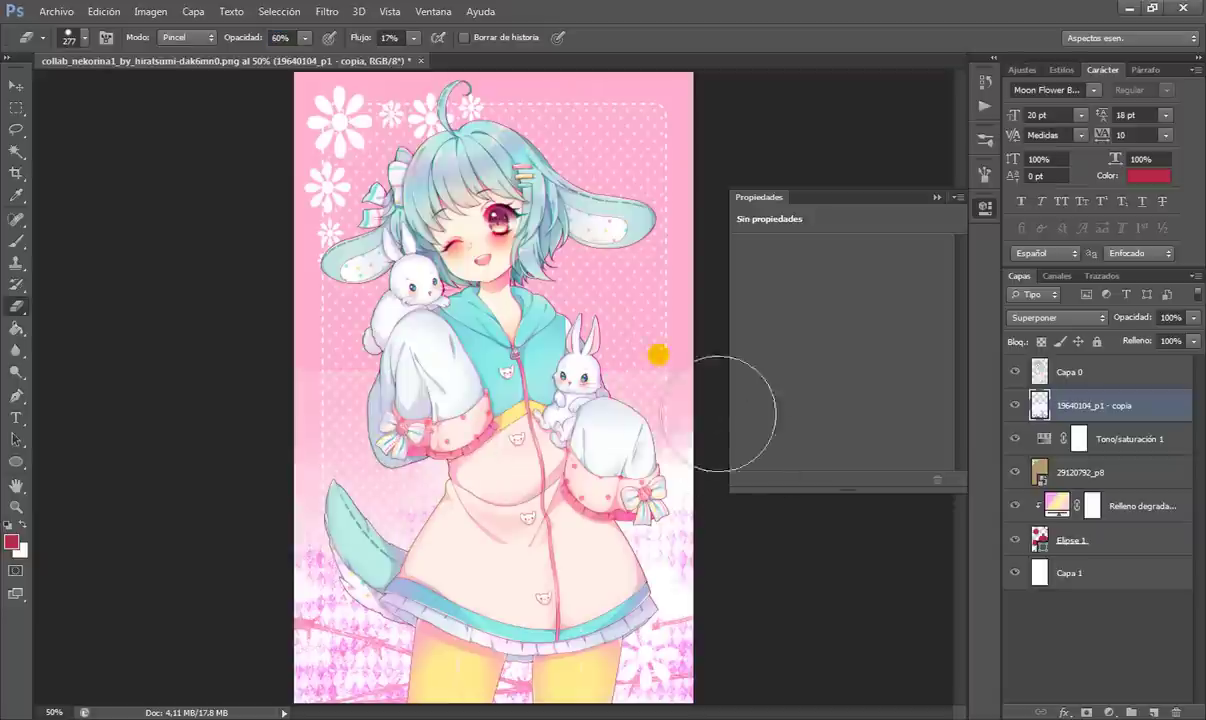
pyautogui.moveTo(374, 368)
pyautogui.mouseDown()
pyautogui.moveTo(705, 660)
pyautogui.moveTo(668, 511)
pyautogui.moveTo(779, 442)
pyautogui.mouseUp()
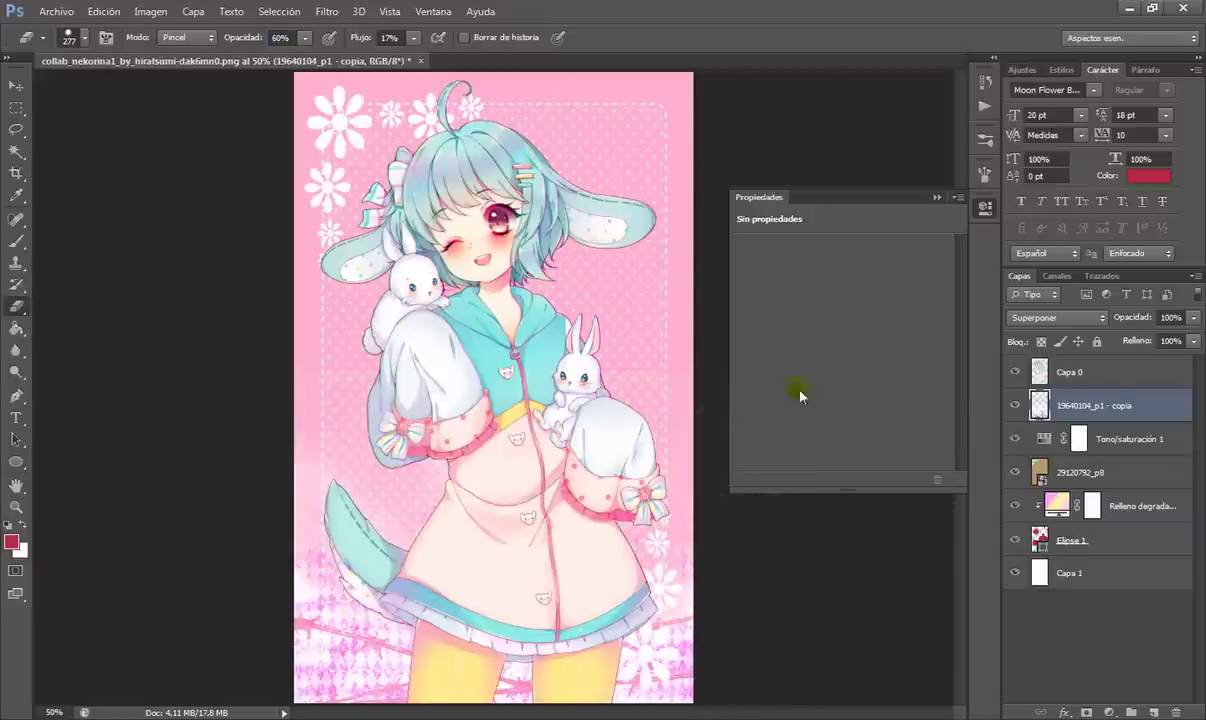
# - Duplicate the faded texture layer, flip the copy both ways over the canvas's upper half, and soften its lower edge with the Eraser
pyautogui.rightClick(1148, 404)
pyautogui.click(975, 132)
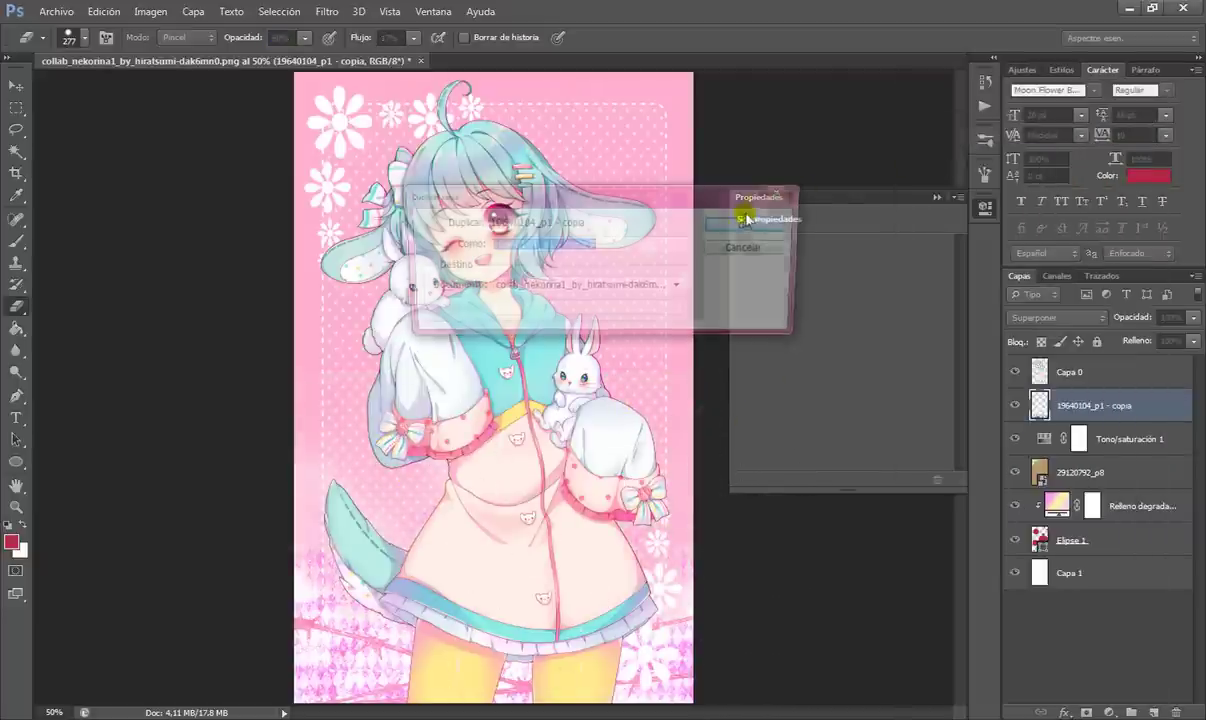
pyautogui.click(756, 156)
pyautogui.hotkey('ctrl', 't')
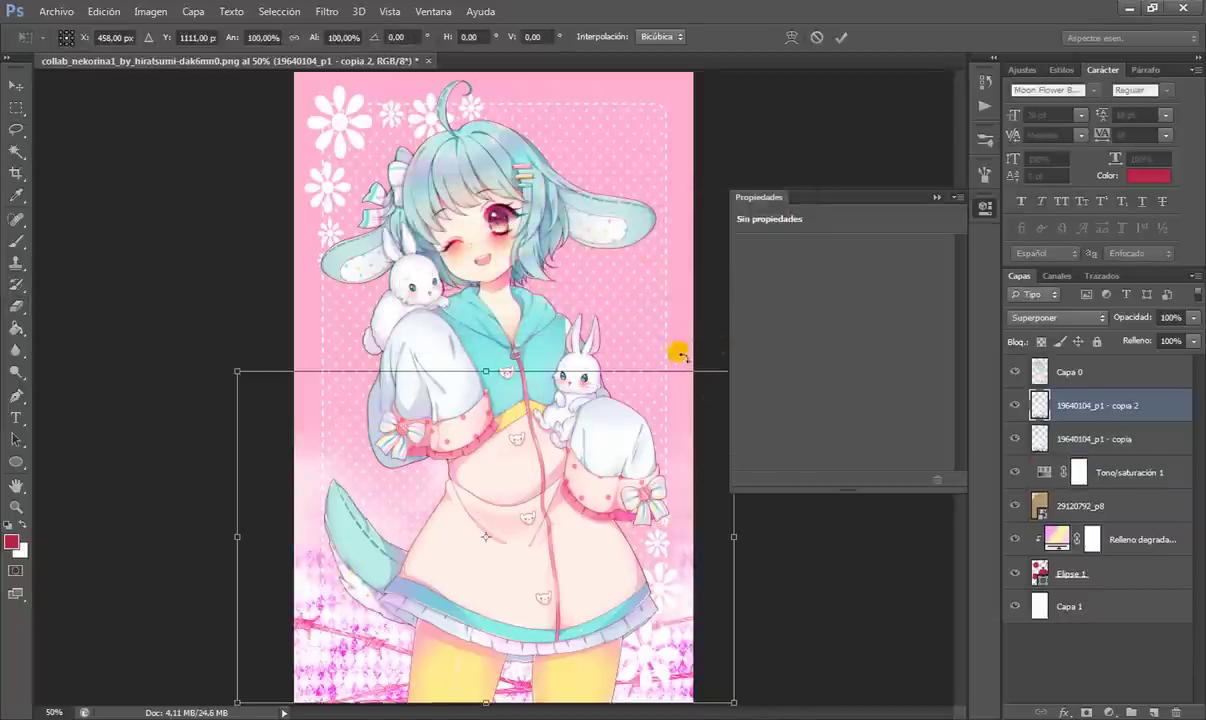
pyautogui.moveTo(612, 316); pyautogui.dragTo(126, 627)
pyautogui.moveTo(503, 479); pyautogui.dragTo(508, 182)
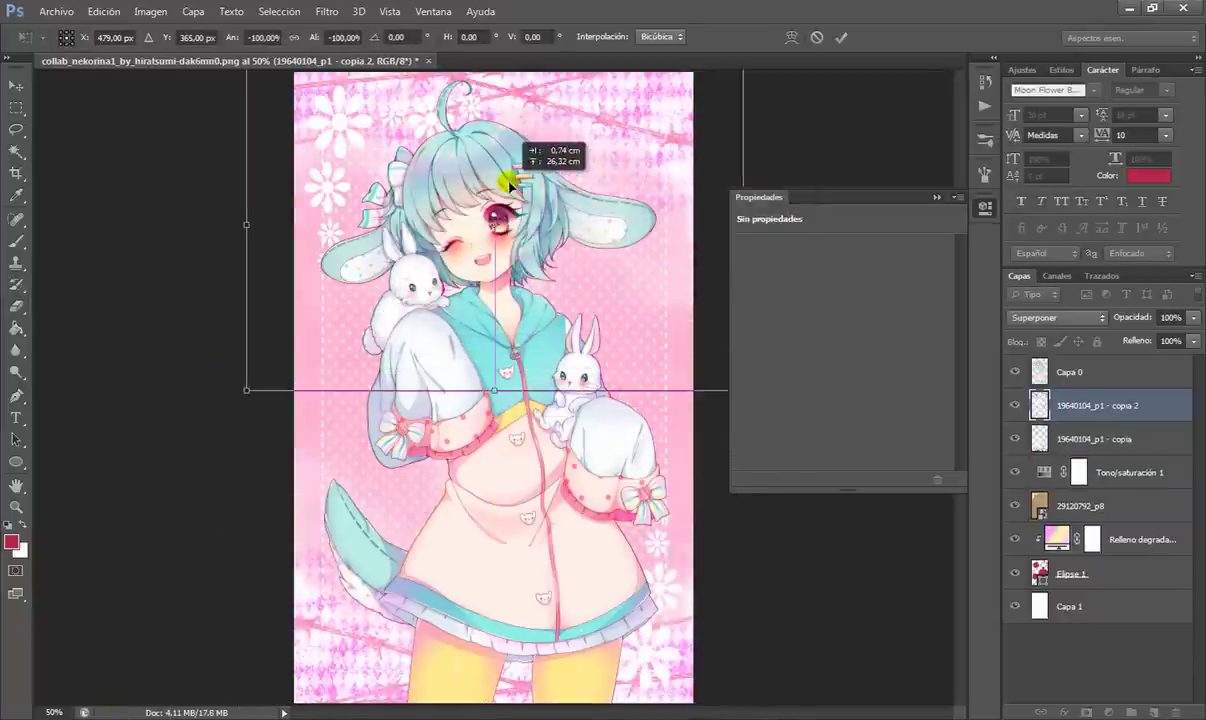
pyautogui.press('Return')
pyautogui.press('e')
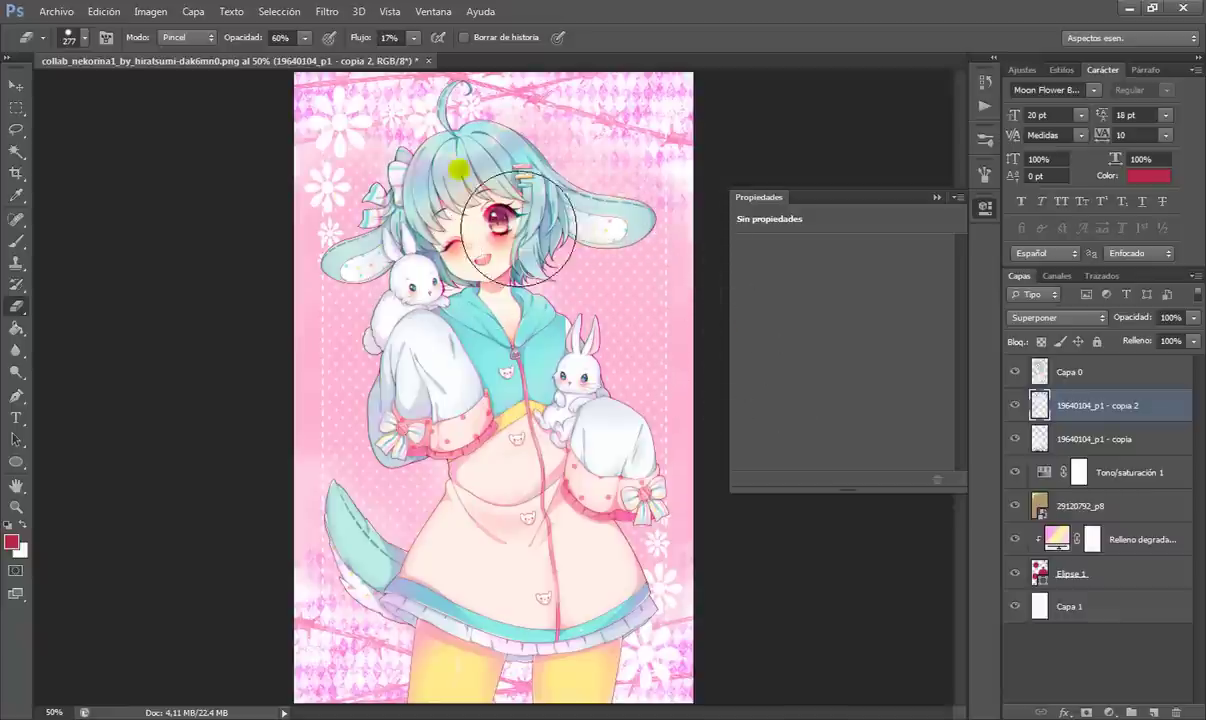
pyautogui.moveTo(518, 229)
pyautogui.mouseDown()
pyautogui.moveTo(530, 211)
pyautogui.moveTo(675, 265)
pyautogui.moveTo(700, 430)
pyautogui.mouseUp()
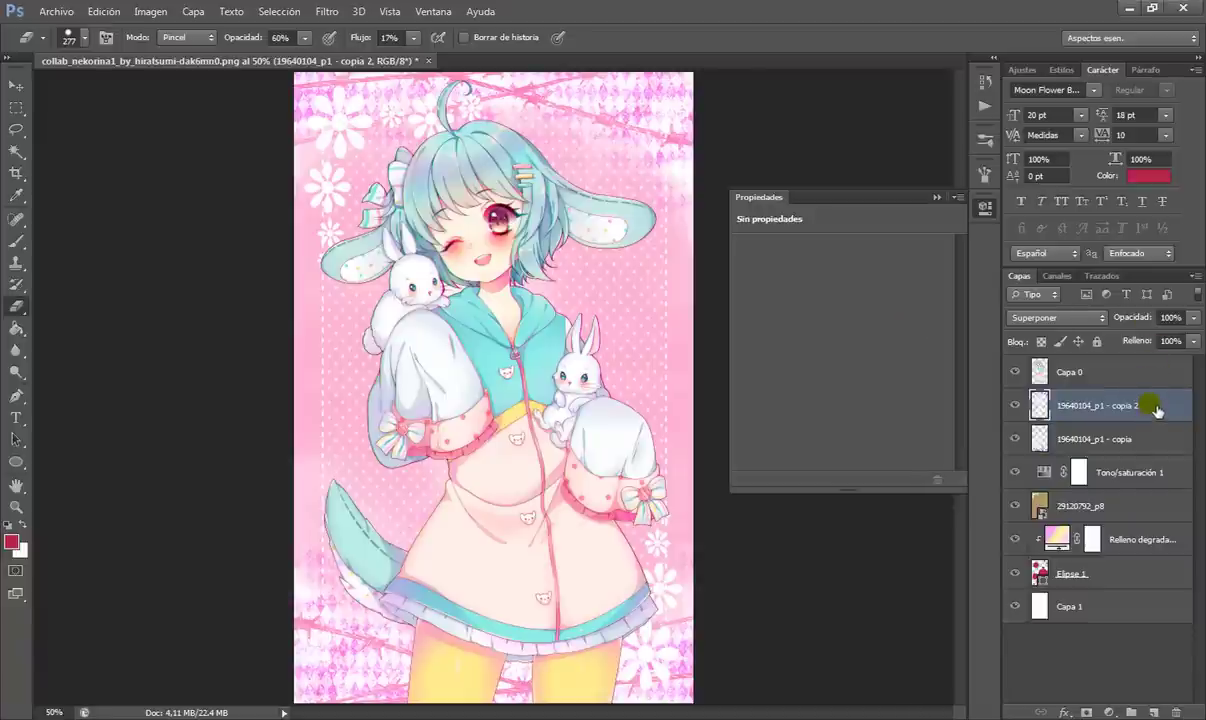
# - Delete both 19640104_p1 texture layers and undo the removal of the Hue/Saturation adjustment
pyautogui.press('Delete')
pyautogui.press('Delete')
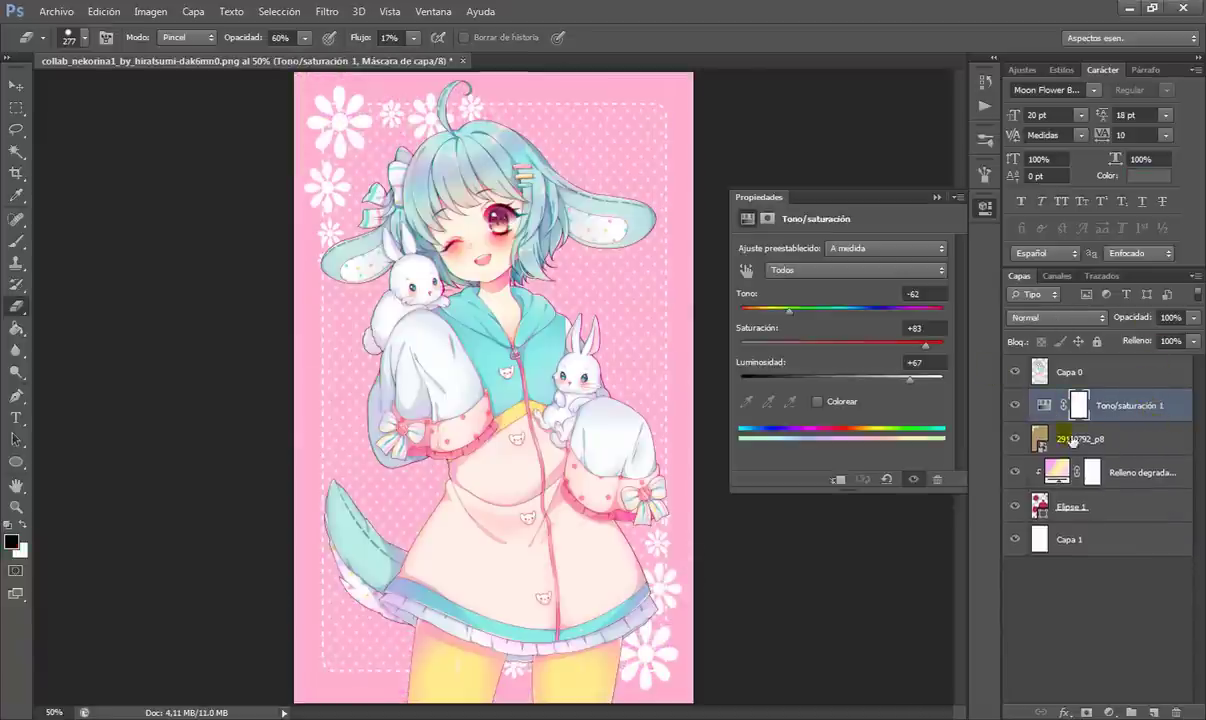
pyautogui.press('Delete')
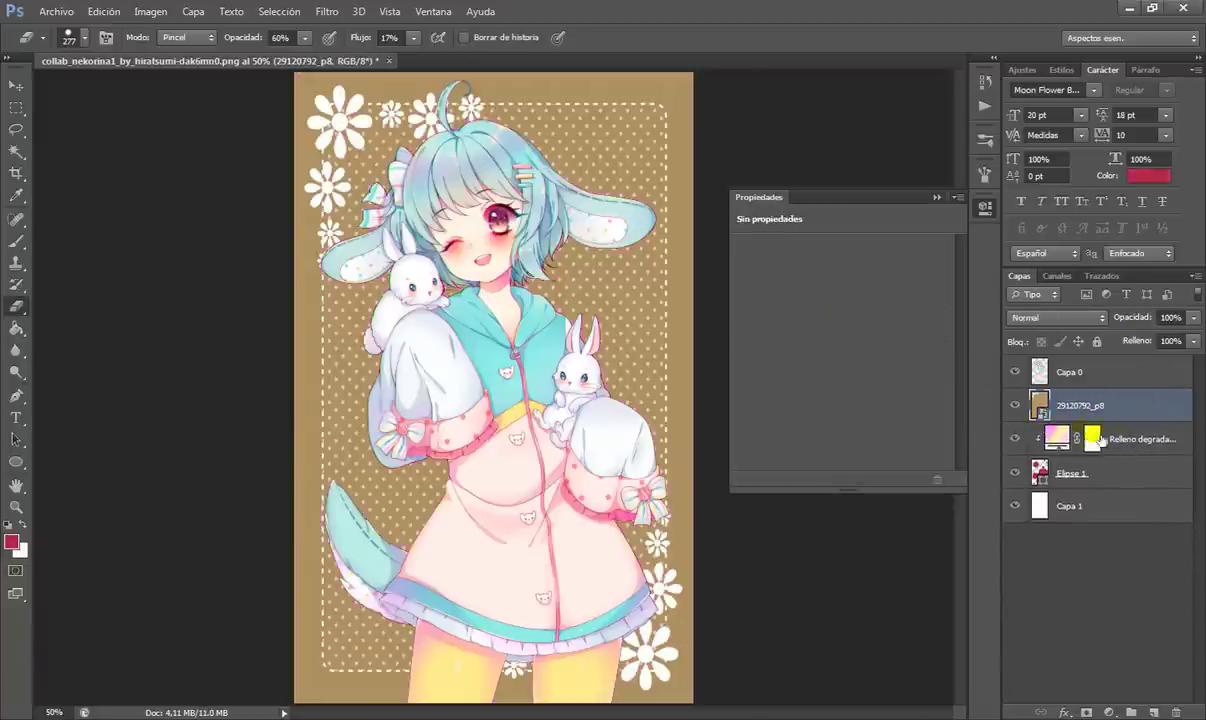
pyautogui.hotkey('ctrl', 'z')
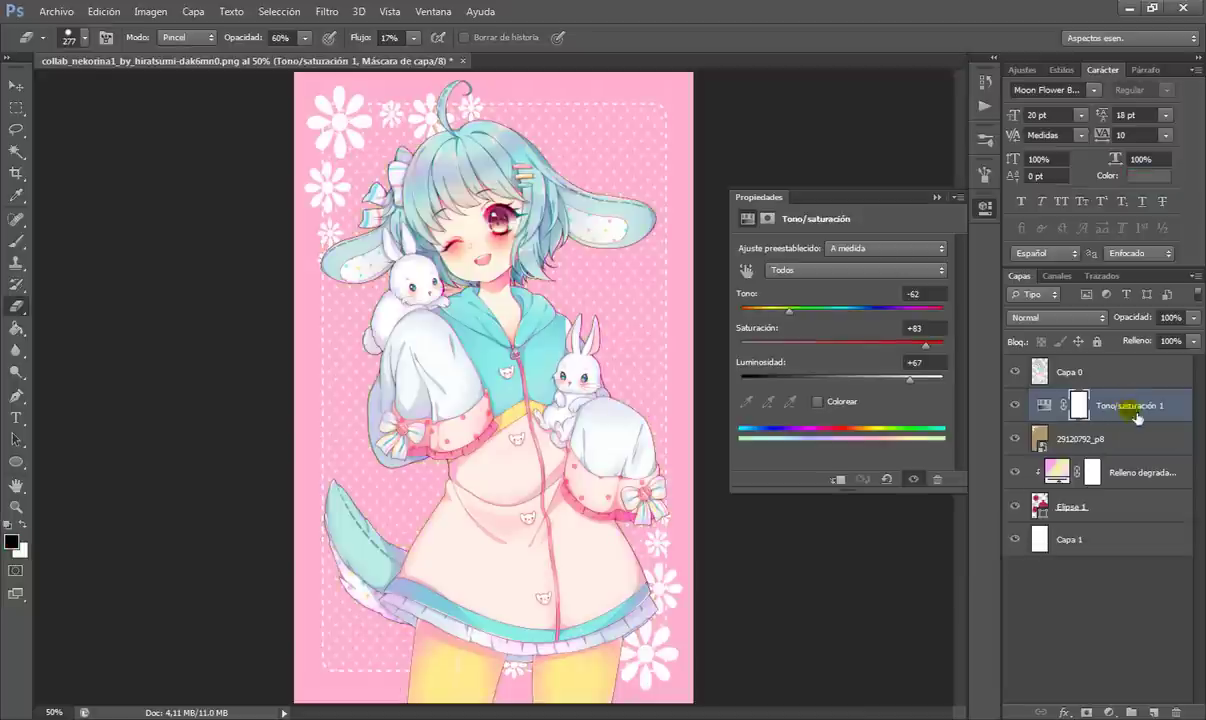
# - Hide the gradient fill layer and clip the 29120792_p8 floral texture to the circles layer with a clipping mask
pyautogui.click(1068, 440)
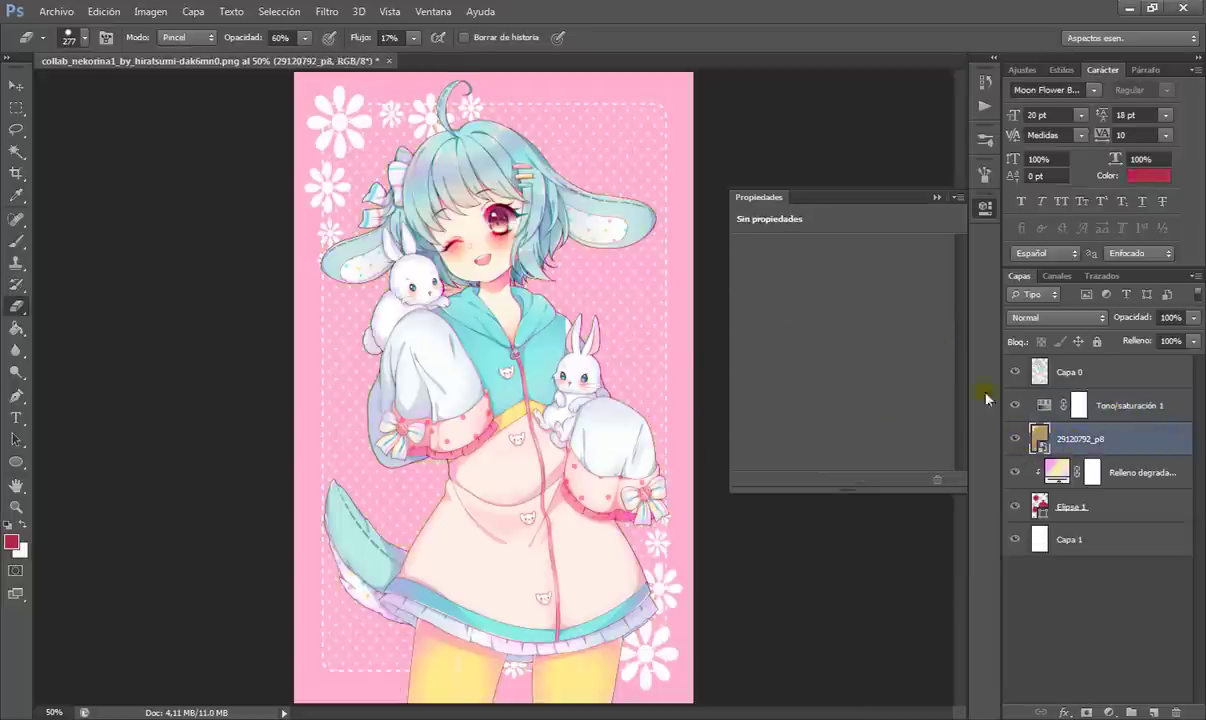
pyautogui.click(1015, 472)
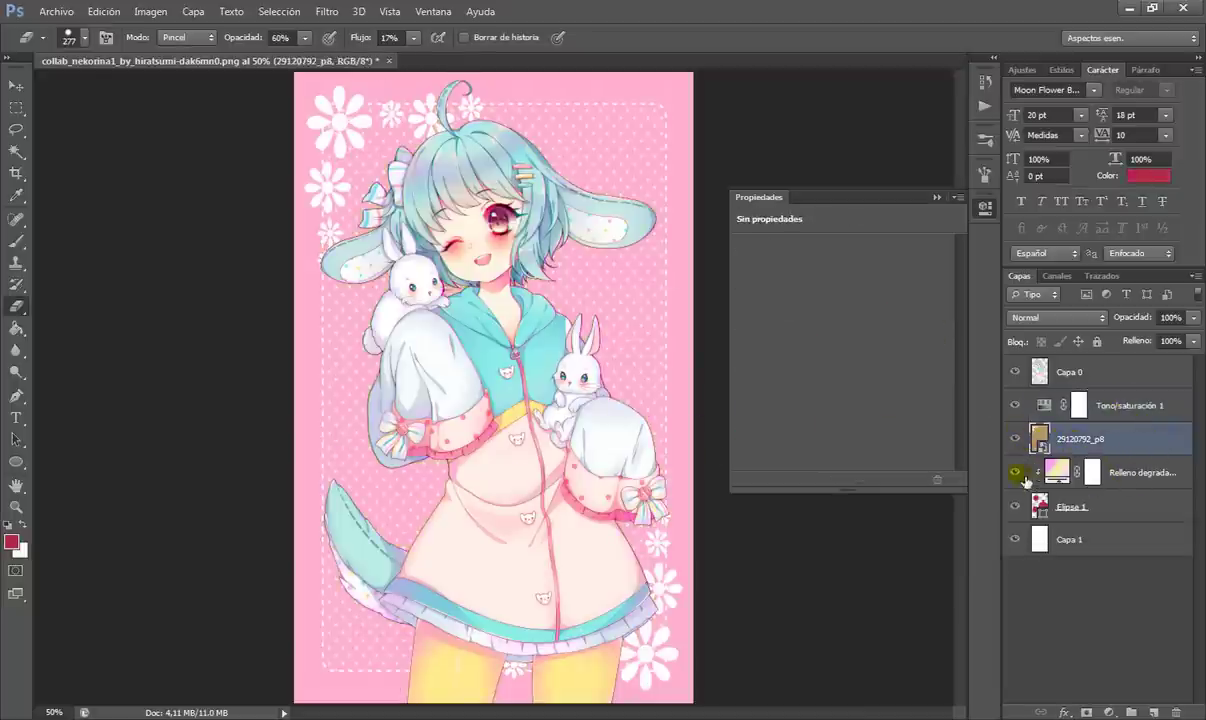
pyautogui.rightClick(1156, 445)
pyautogui.click(975, 315)
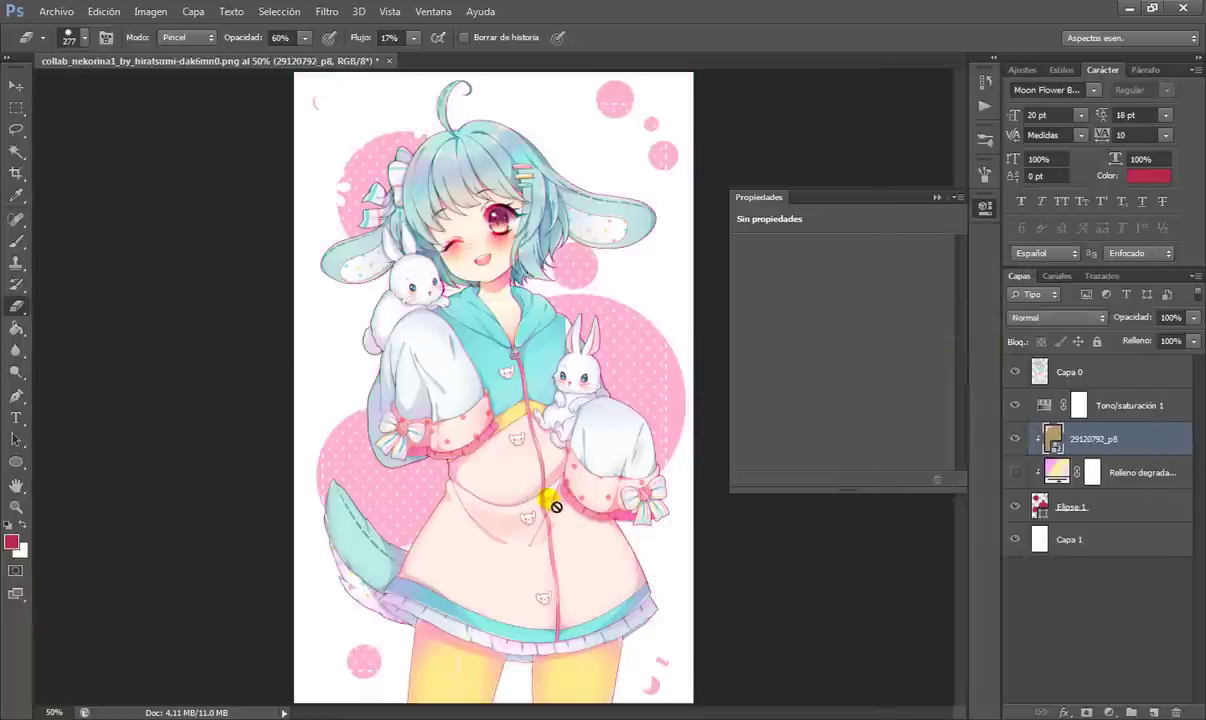